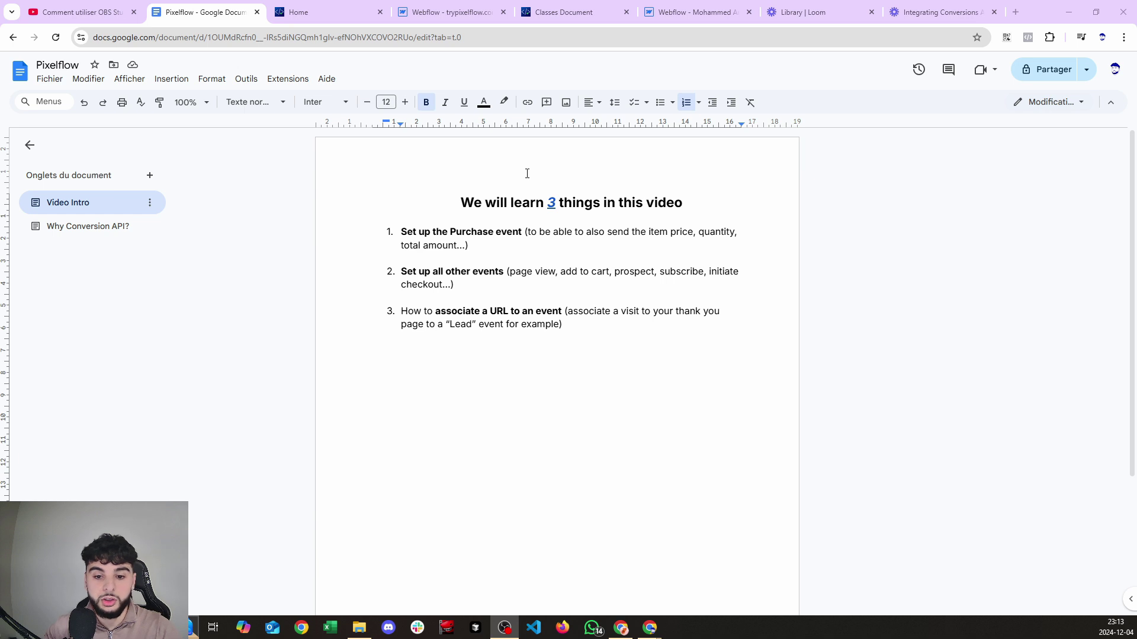
Step: Look at the before and after tracking comparison on the Pixelflow home page and open the document's "Why Conversion API?" section
left_click(362, 18)
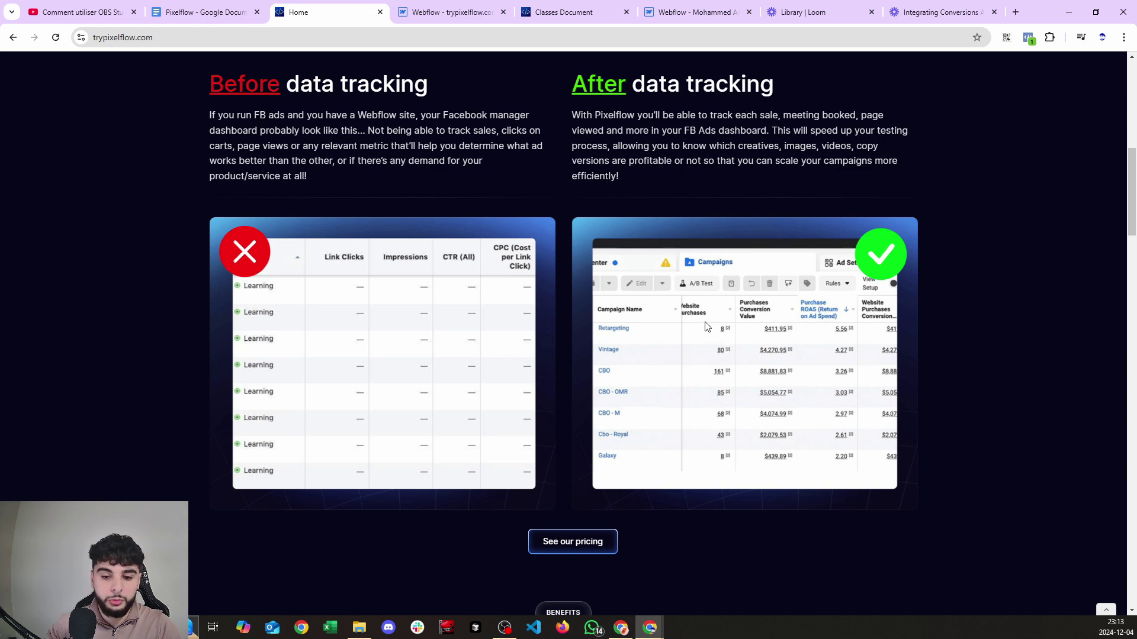
left_click(203, 14)
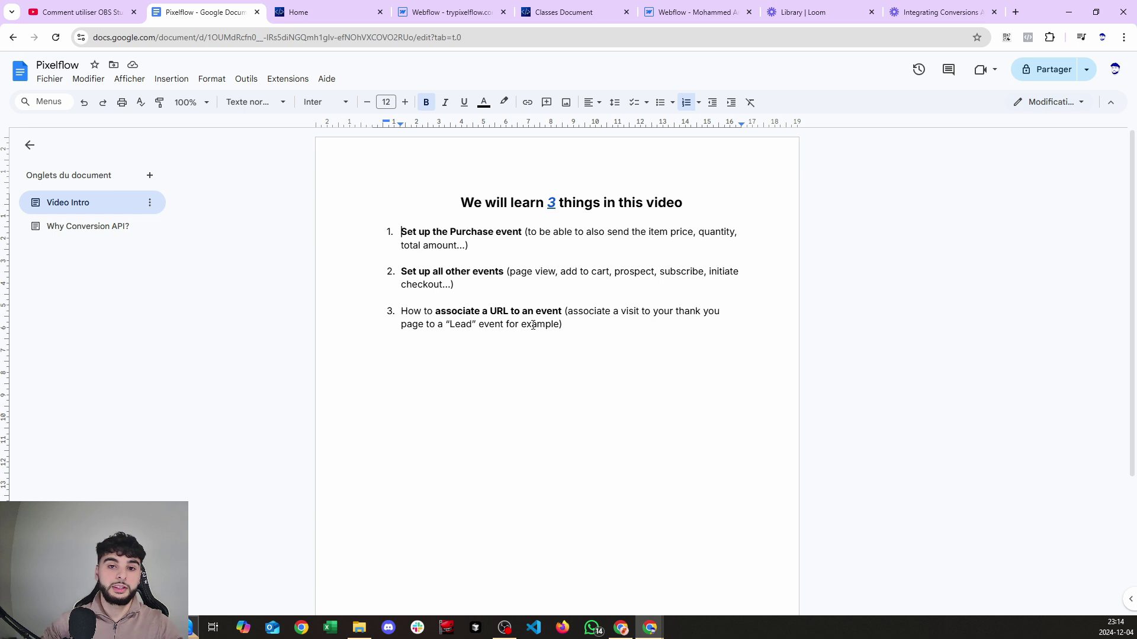
left_click(88, 227)
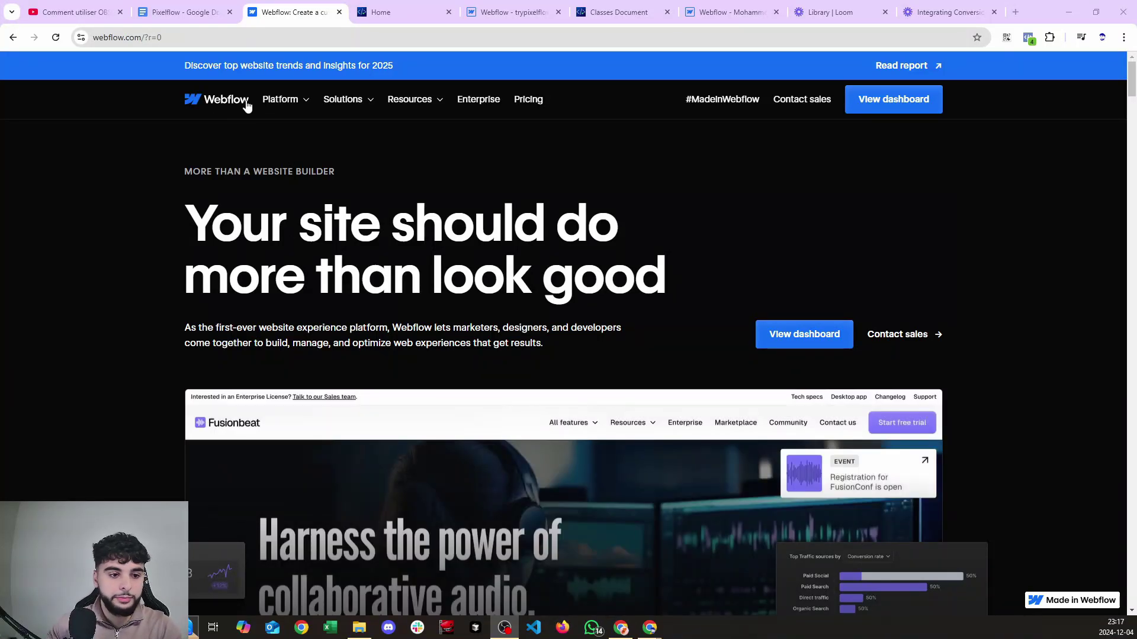
Step: Search the Webflow app marketplace for "pixelflow" and open the Pixelflow FB Conversions API & Multi-pixel listing
mouse_move(285, 104)
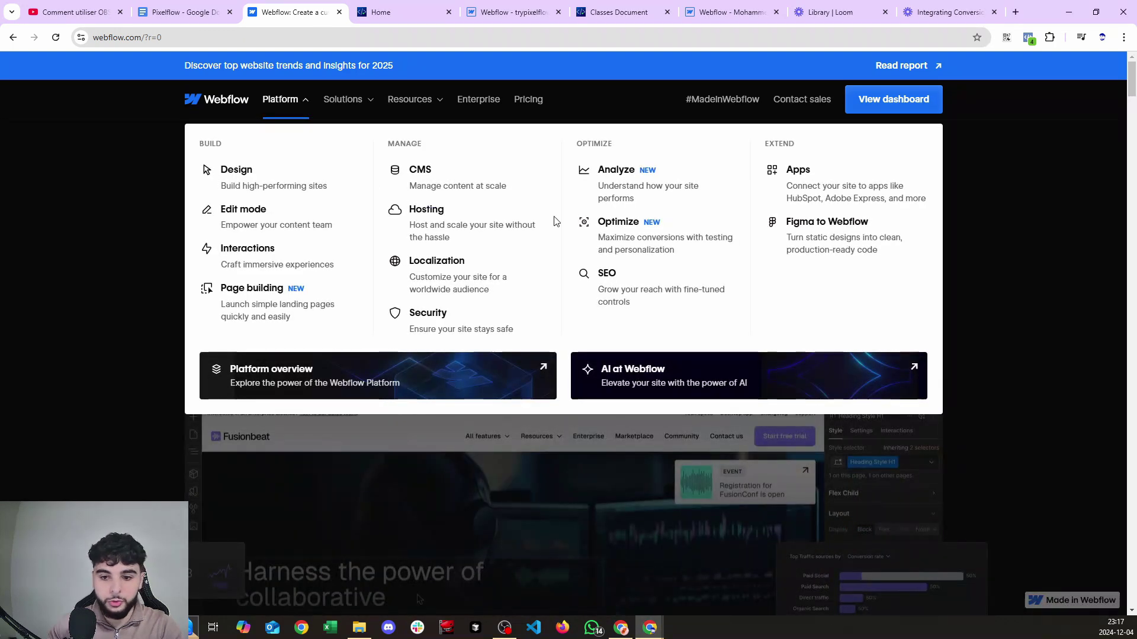
left_click(815, 176)
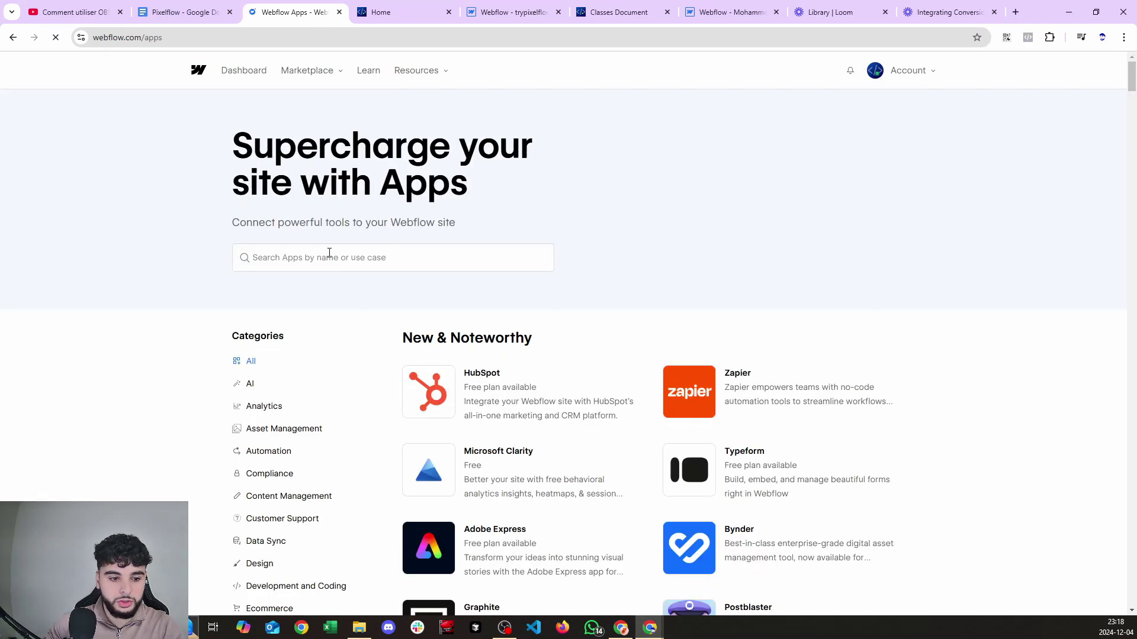
left_click(330, 260)
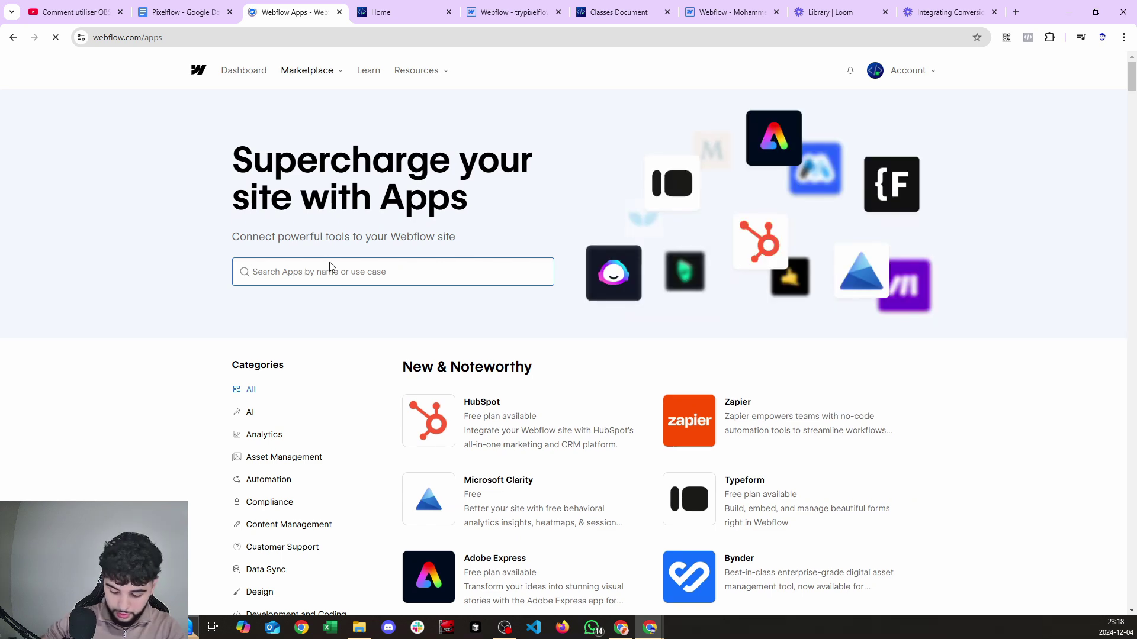
type("pixelf")
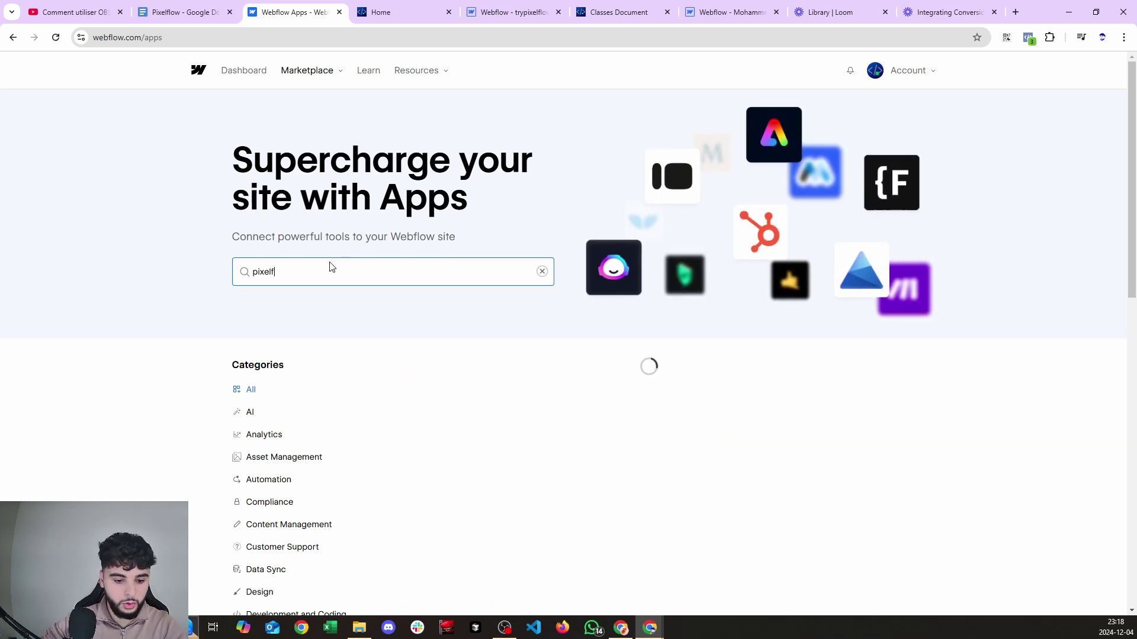
type("low")
left_click(524, 457)
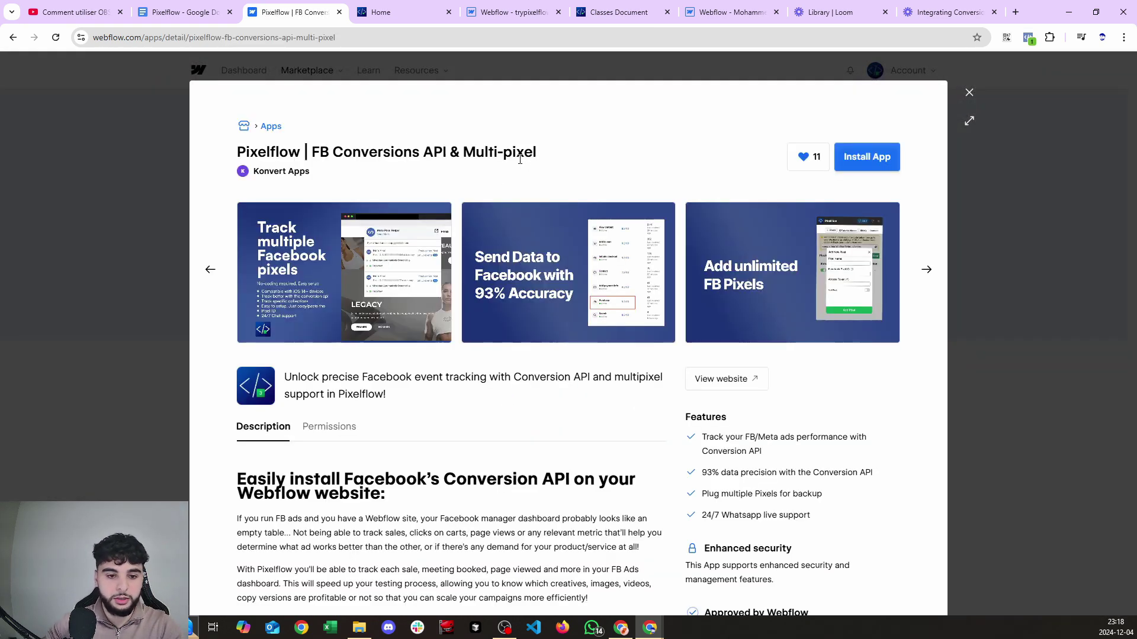
Step: Examine the Pixelflow listing's description and its "Add unlimited FB Pixels" preview image
scroll(521, 202, "down", 4)
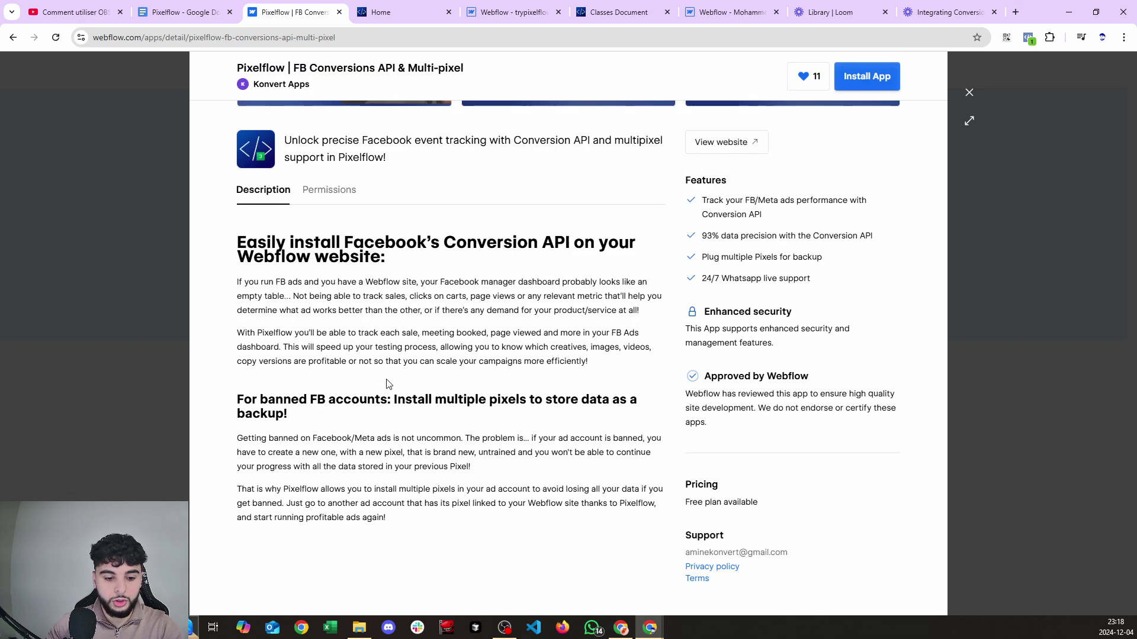
scroll(539, 413, "up", 4)
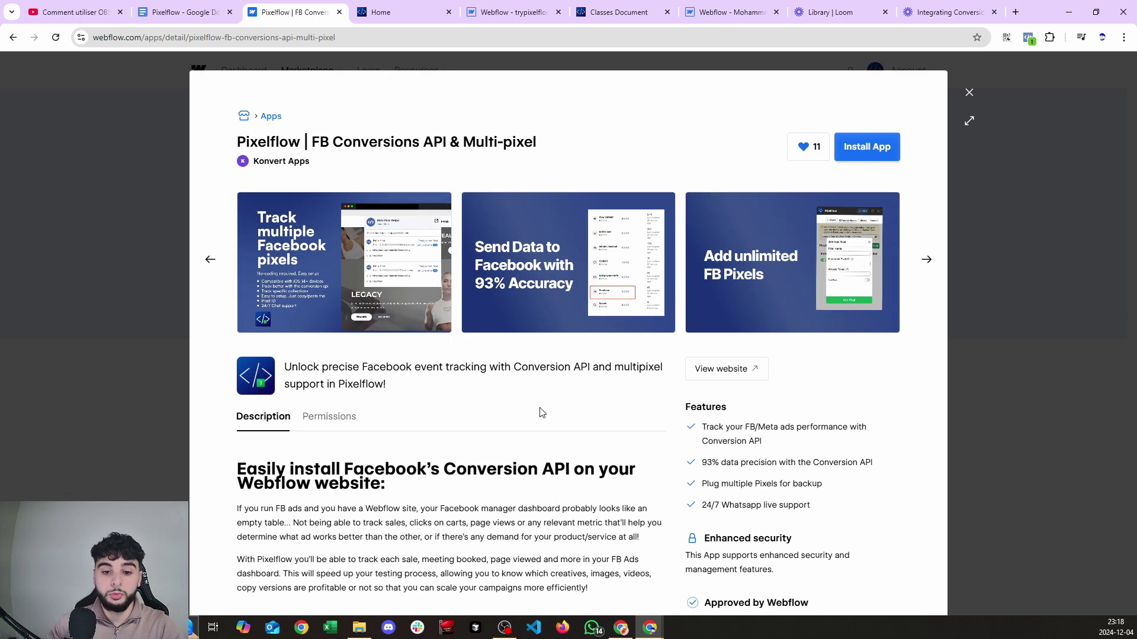
left_click(819, 256)
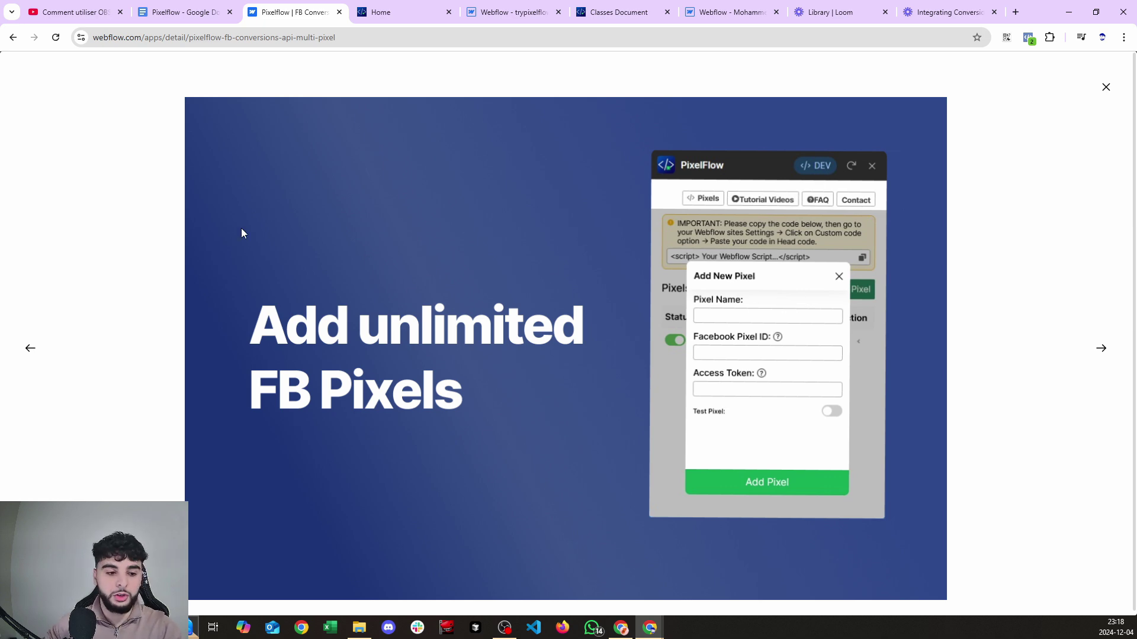
left_click(132, 230)
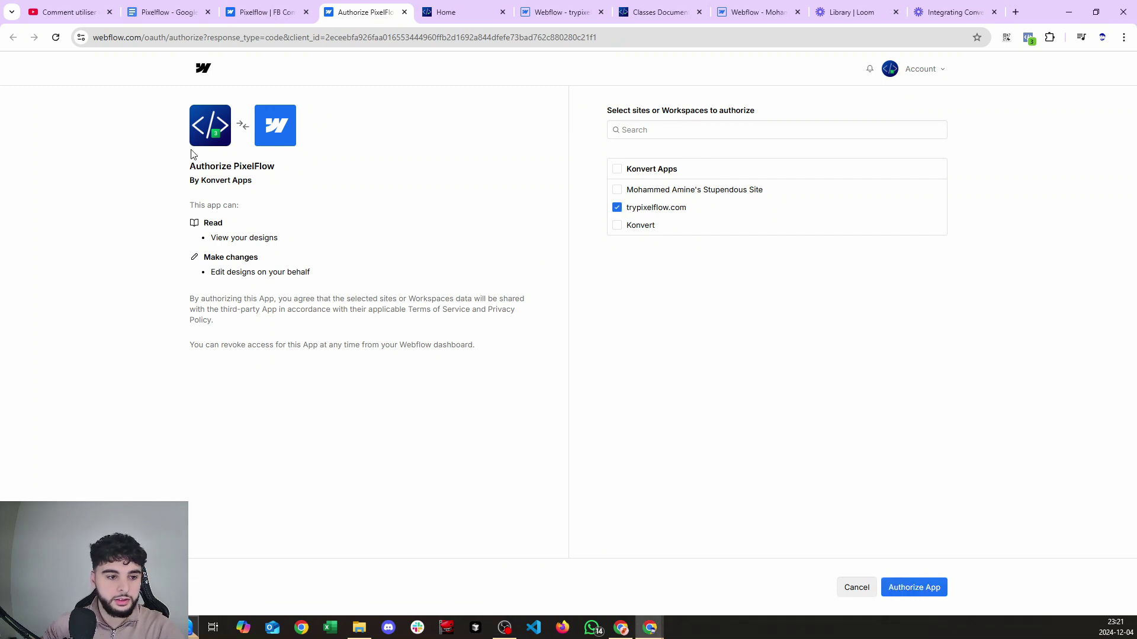
Step: Authorize PixelFlow for the trypixelflow.com site and launch the app in the site's designer
left_click(919, 587)
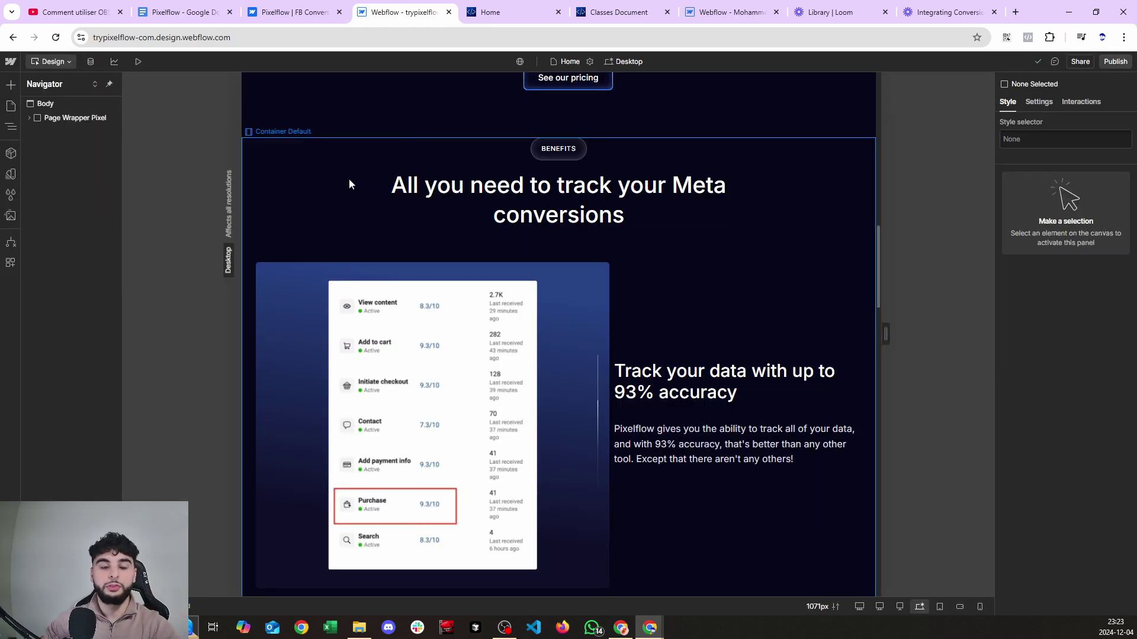
left_click(17, 264)
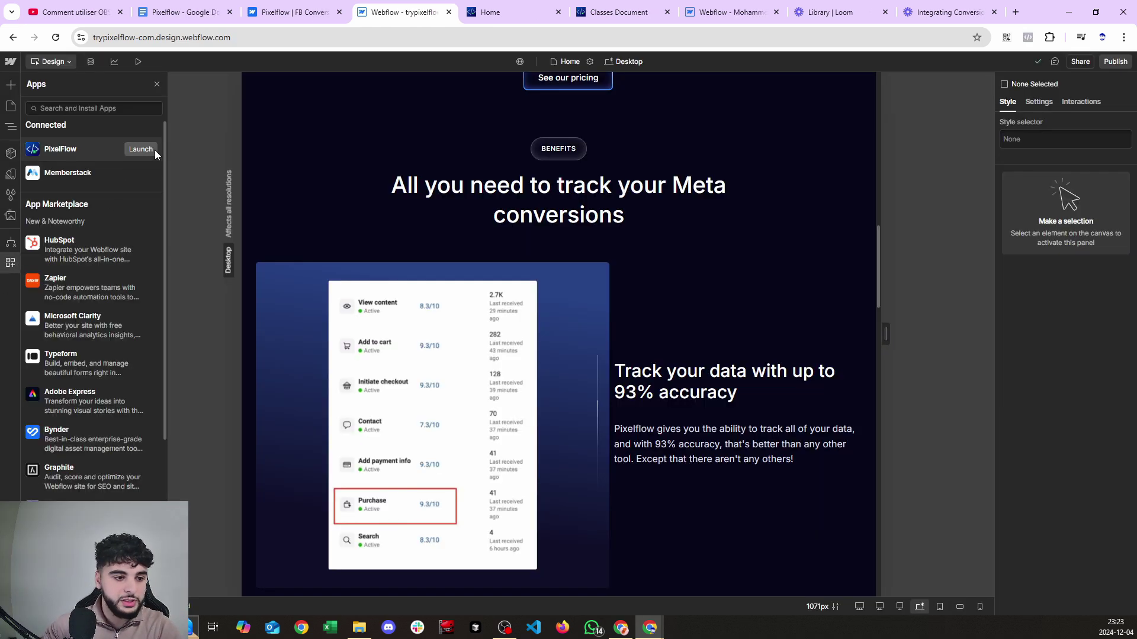
left_click(141, 149)
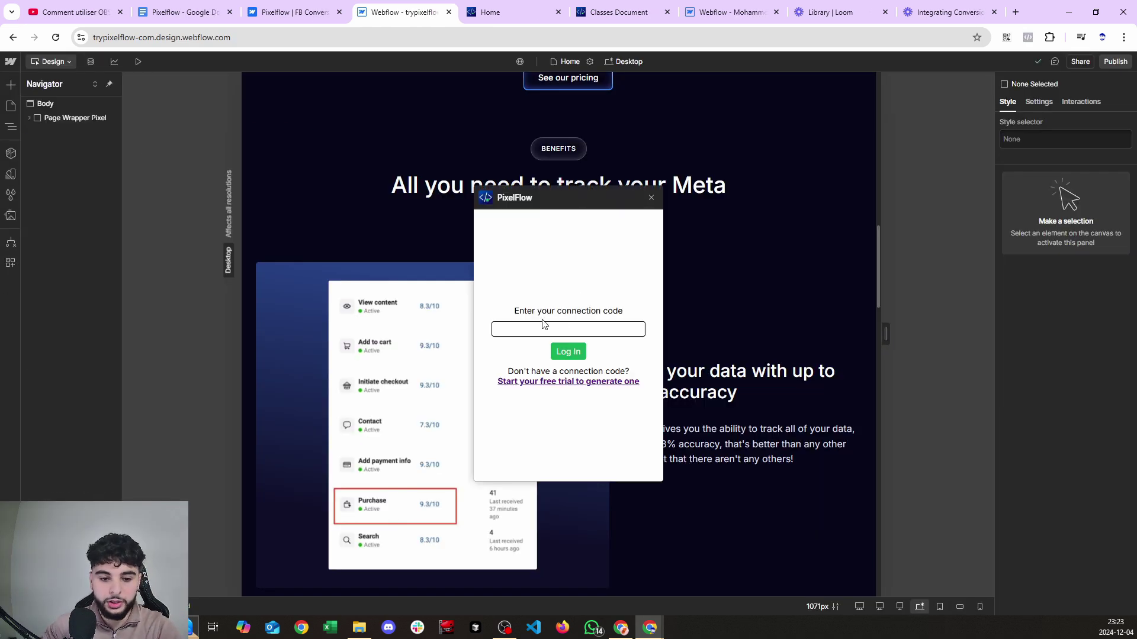
Step: Go from the PixelFlow login prompt to the website's pricing section and start the 7-day free trial
left_click(578, 386)
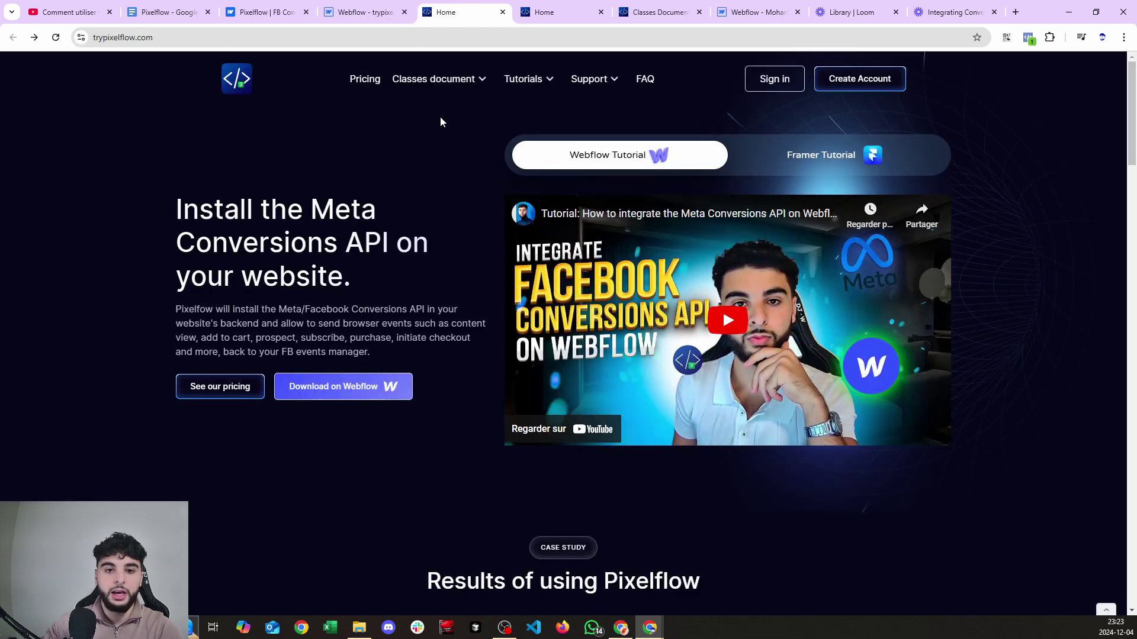
left_click(372, 78)
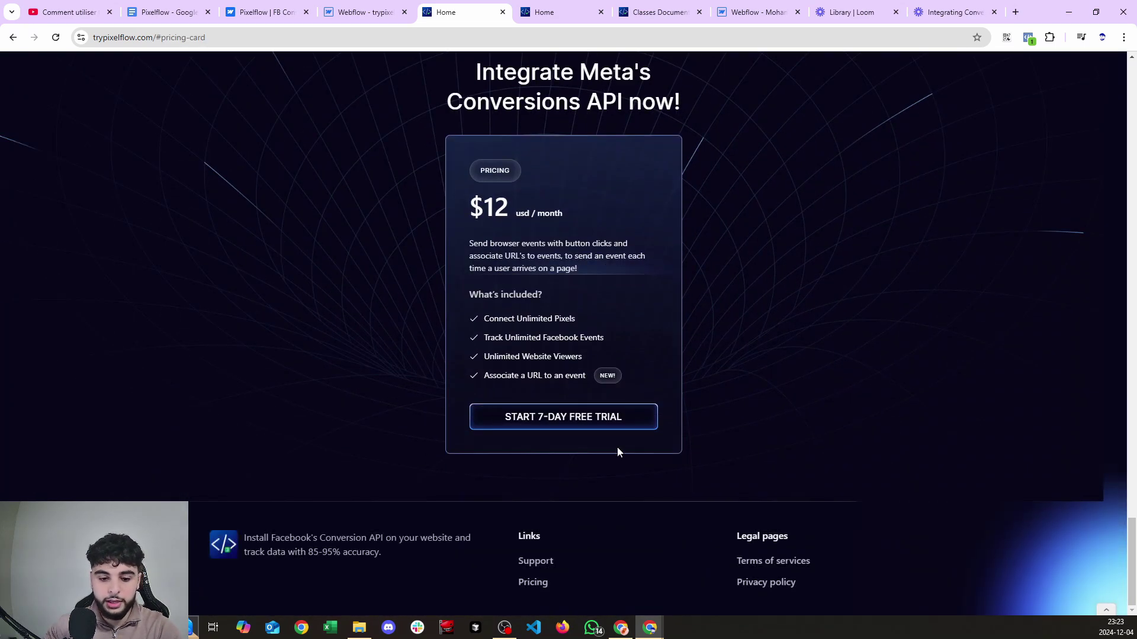
left_click(578, 430)
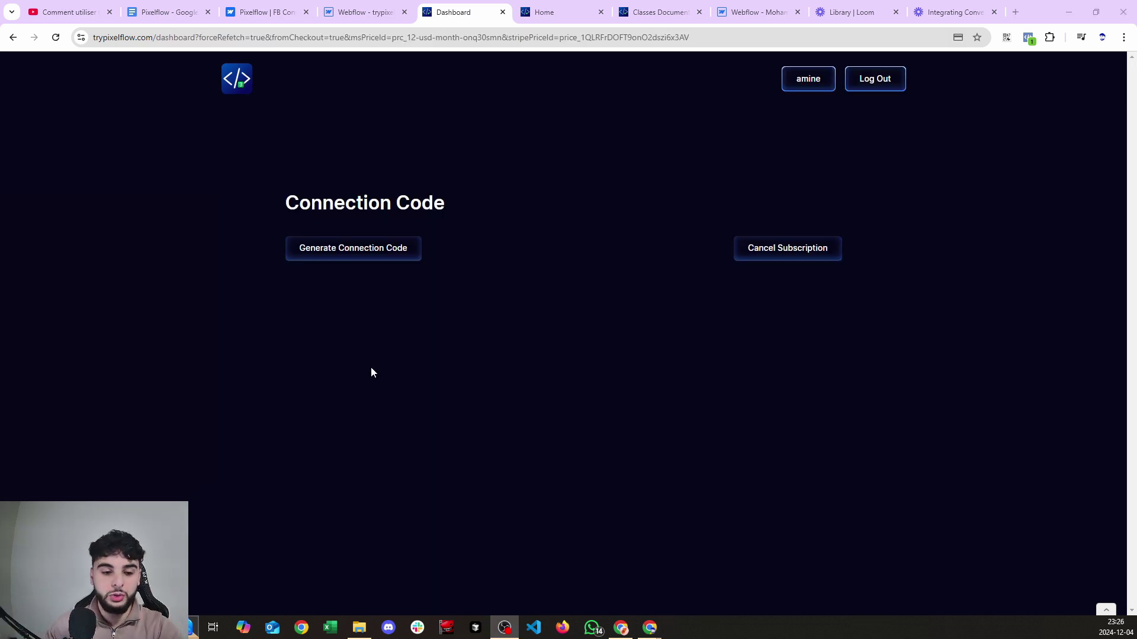
Step: Generate and copy a connection code on the Pixelflow dashboard and paste it into the PixelFlow app's login in the Webflow designer
left_click(354, 252)
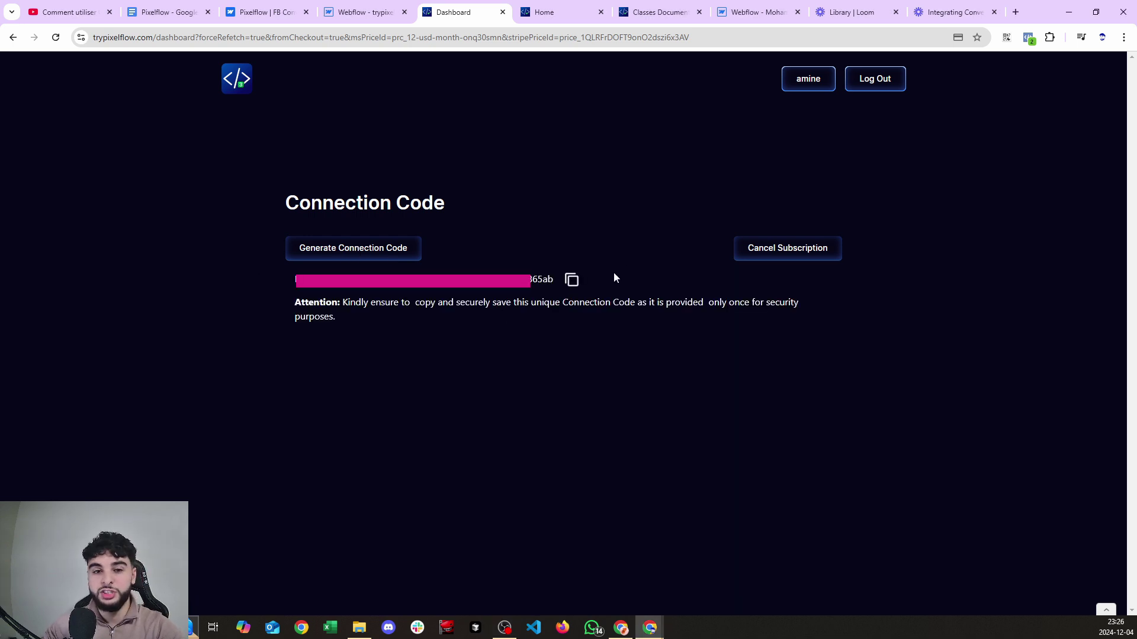
left_click(572, 279)
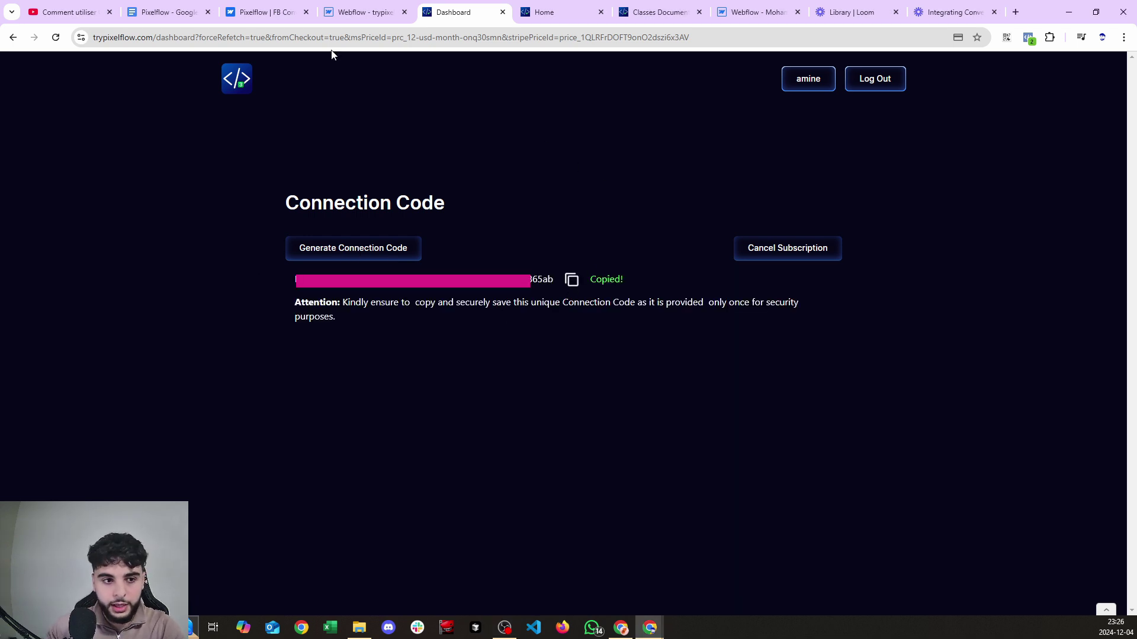
left_click(266, 11)
left_click(169, 12)
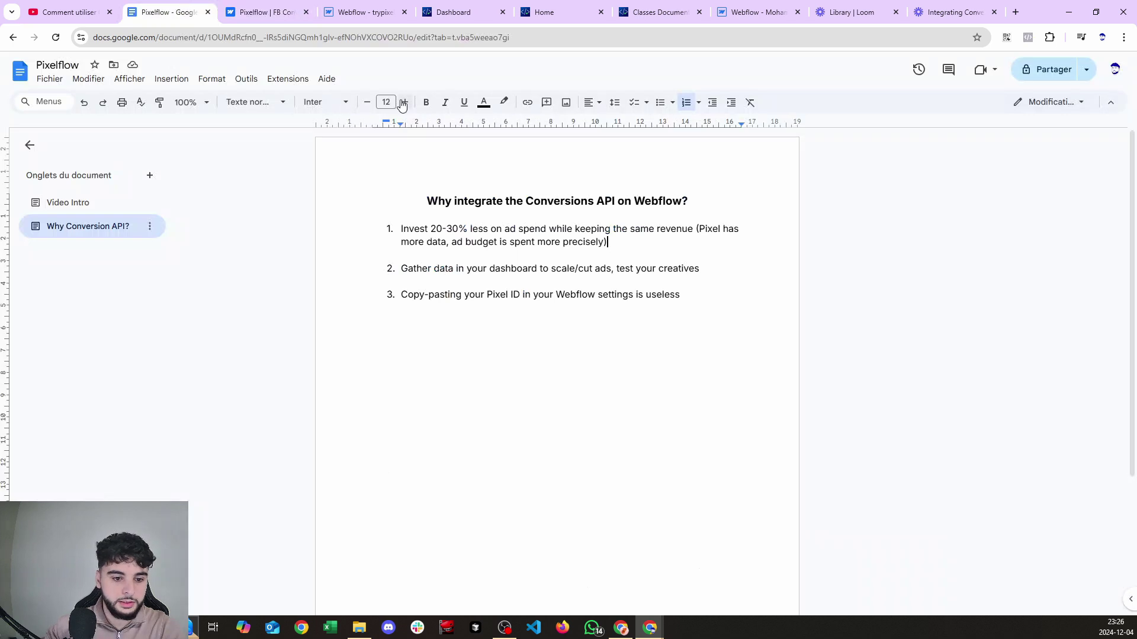
left_click(383, 13)
left_click(562, 325)
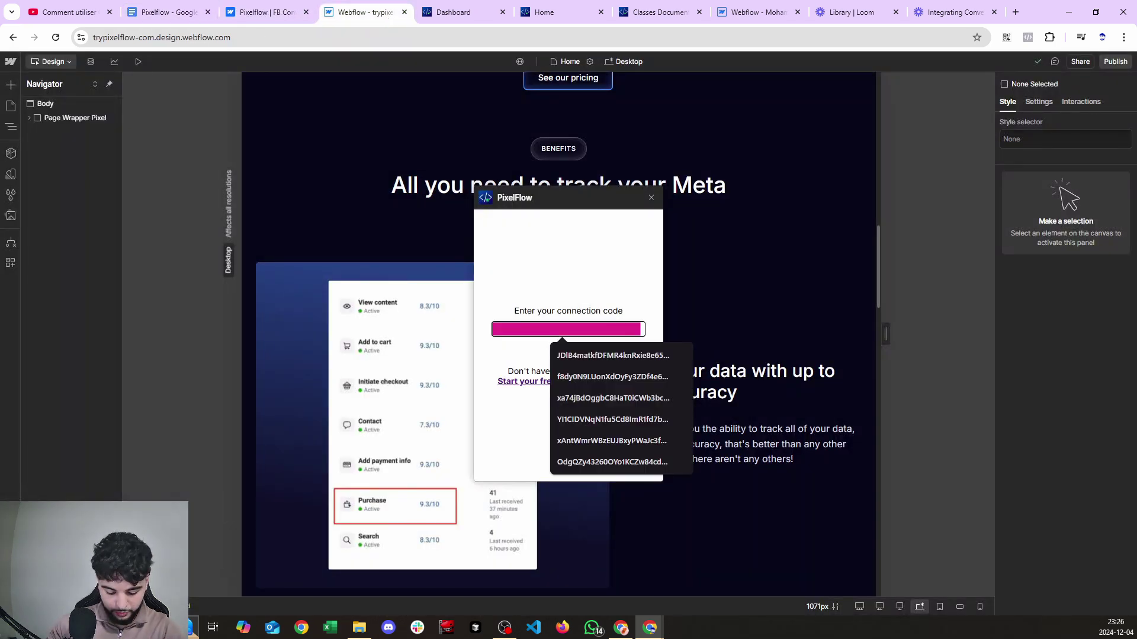
key("ctrl+v")
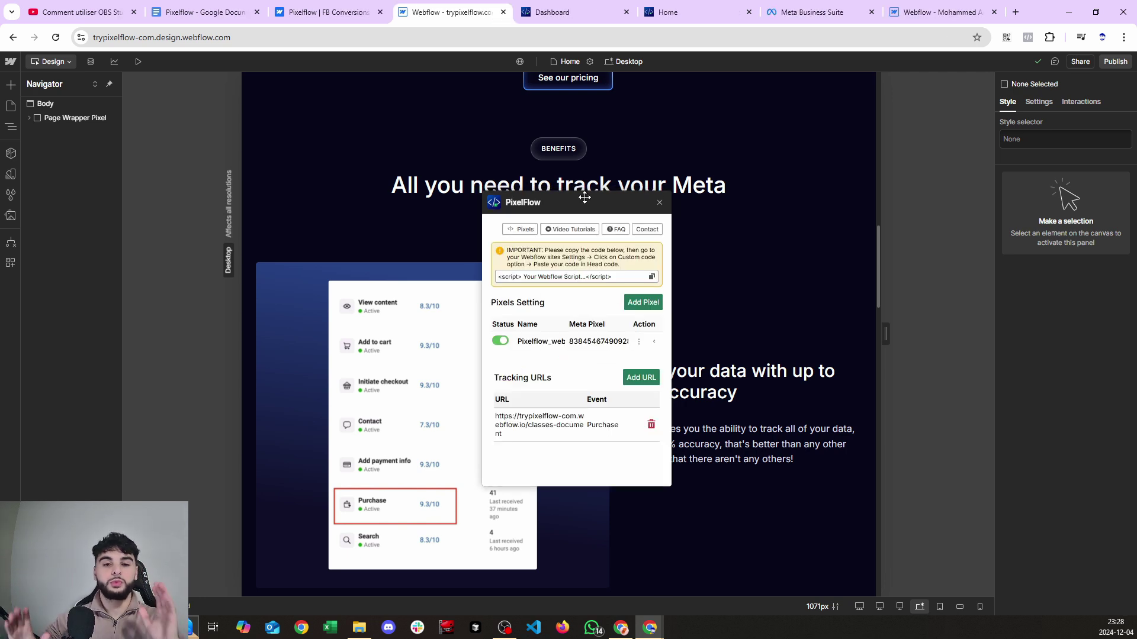
Step: Copy the PixelFlow script and open the custom code settings of the trypixelflow.com site
left_click(650, 279)
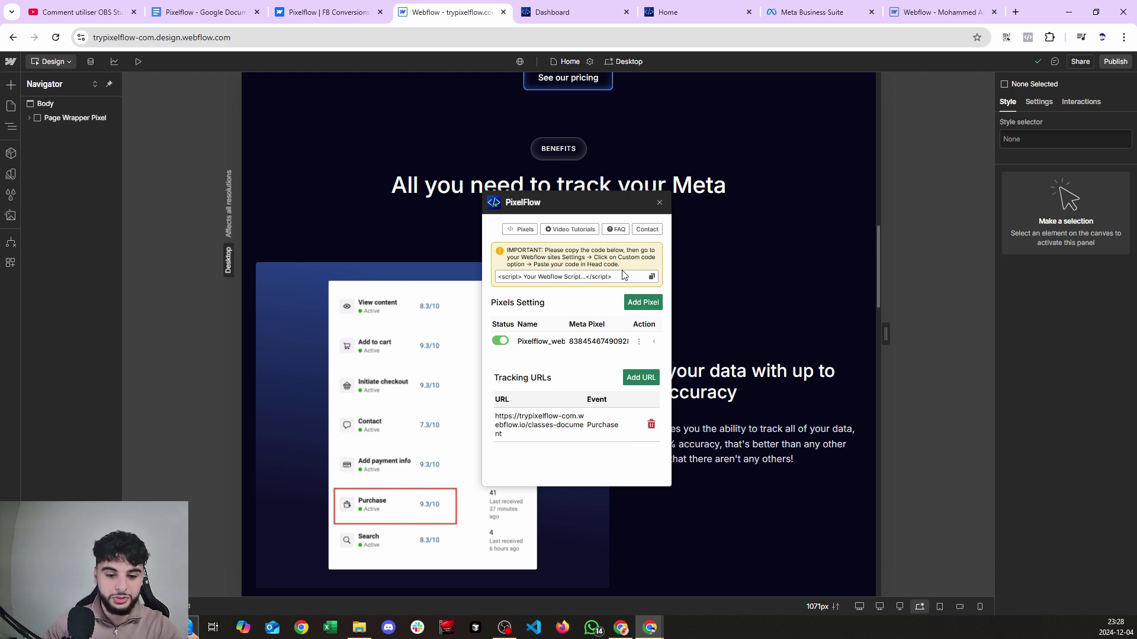
left_click(651, 276)
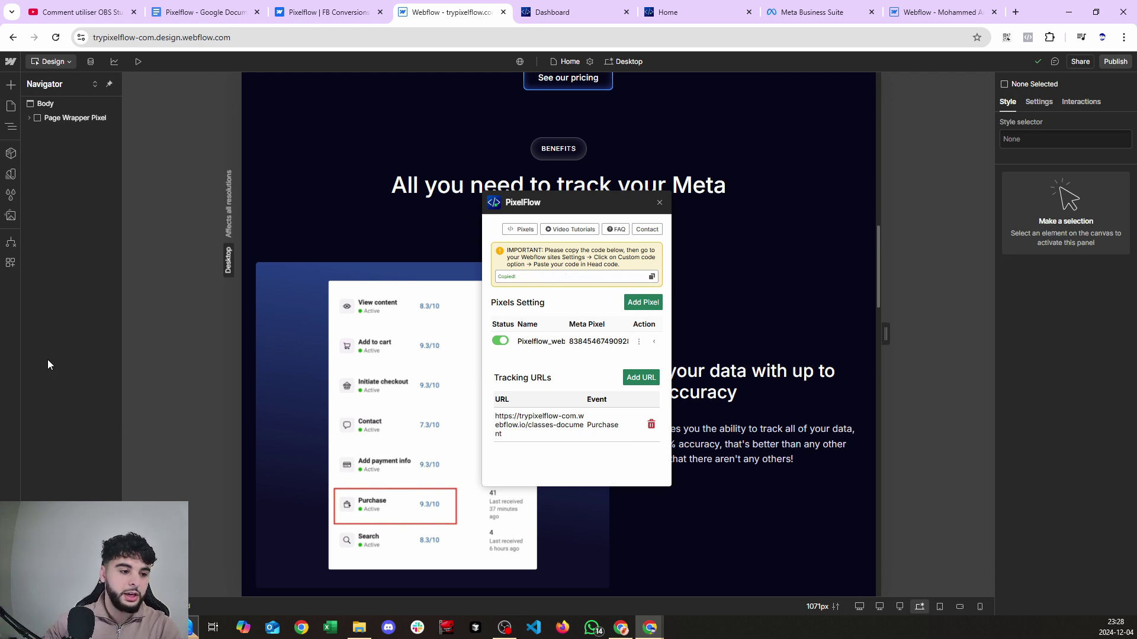
left_click(10, 61)
left_click(36, 96)
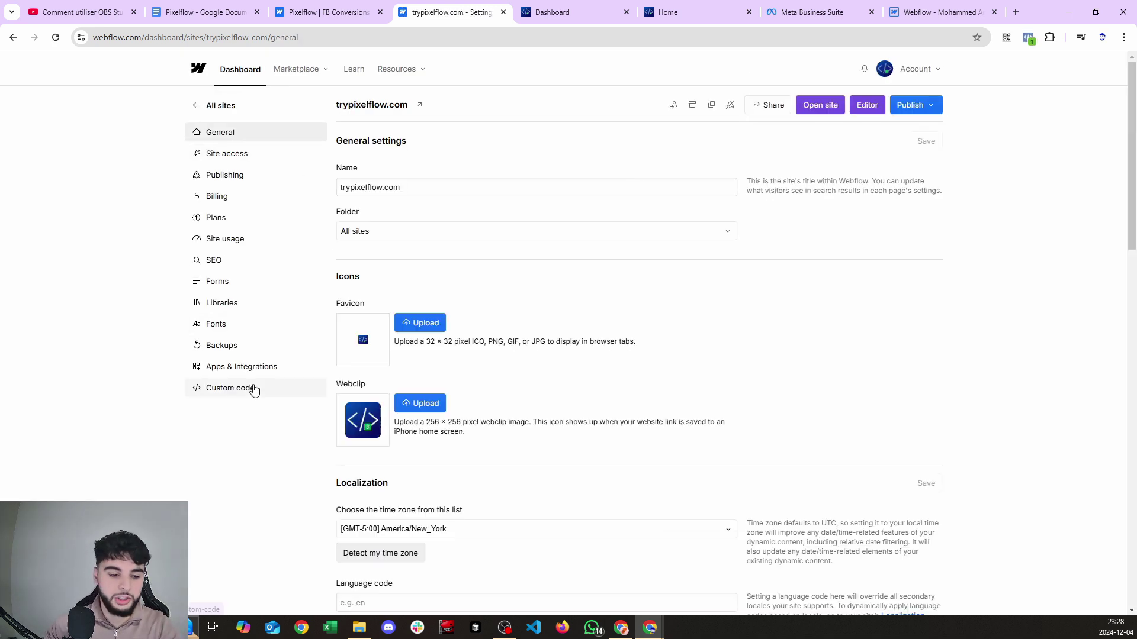
left_click(254, 389)
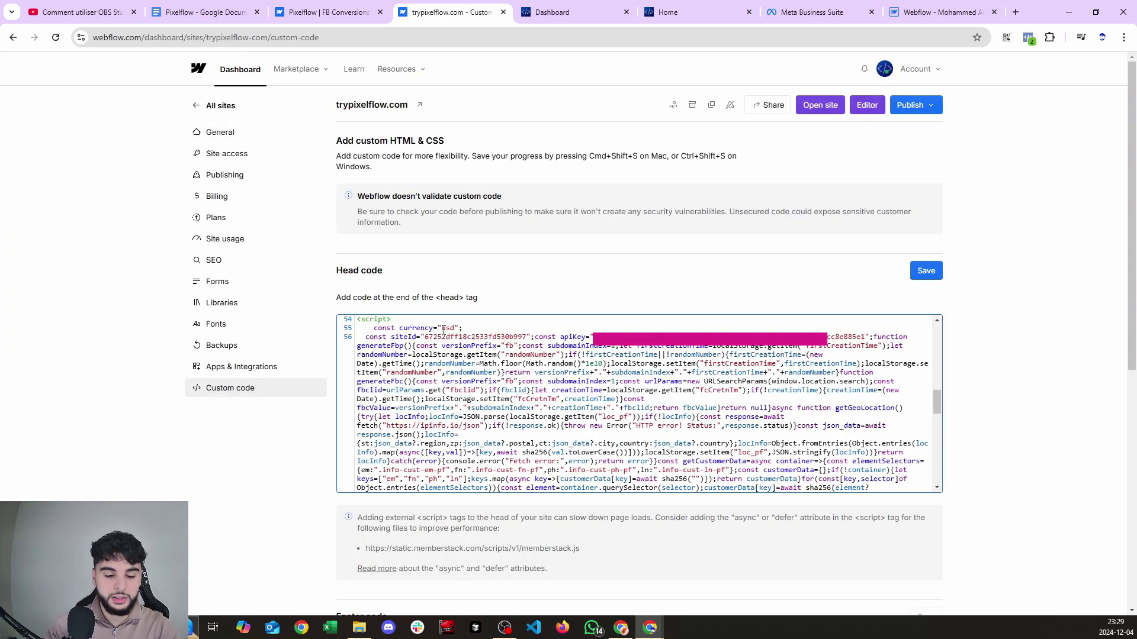
Step: Clear the currency value in the head code's PixelFlow script and re-enter it as "usd"
left_click_drag(335, 270, 396, 269)
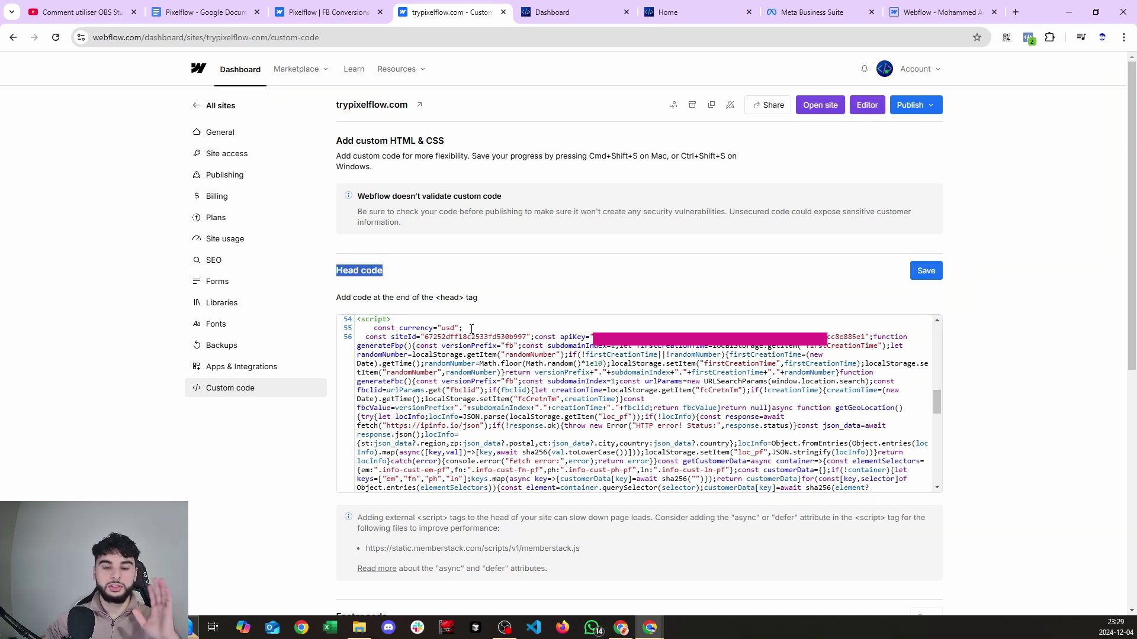
left_click(443, 327)
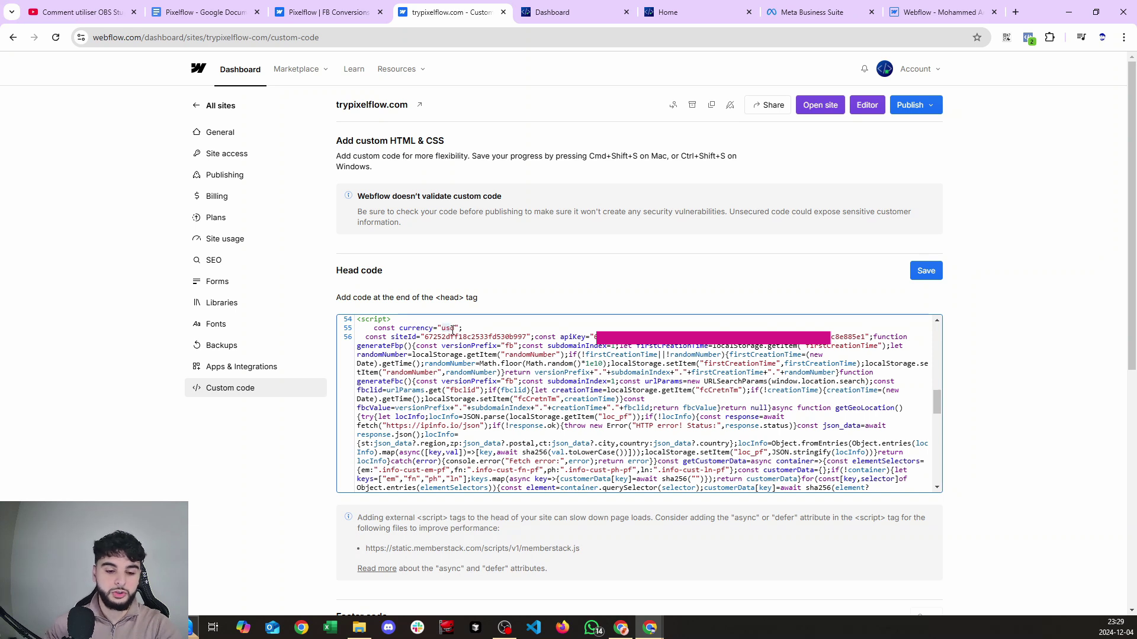
key("BackSpace")
key("BackSpace")
key("BackSpace")
type("c")
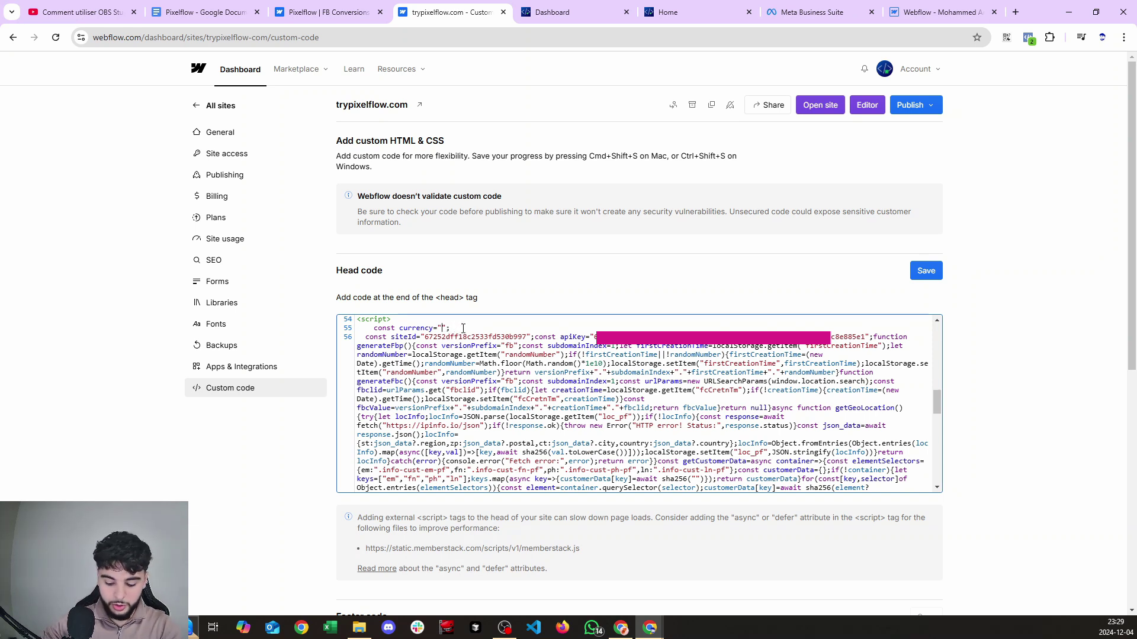
type("ur")
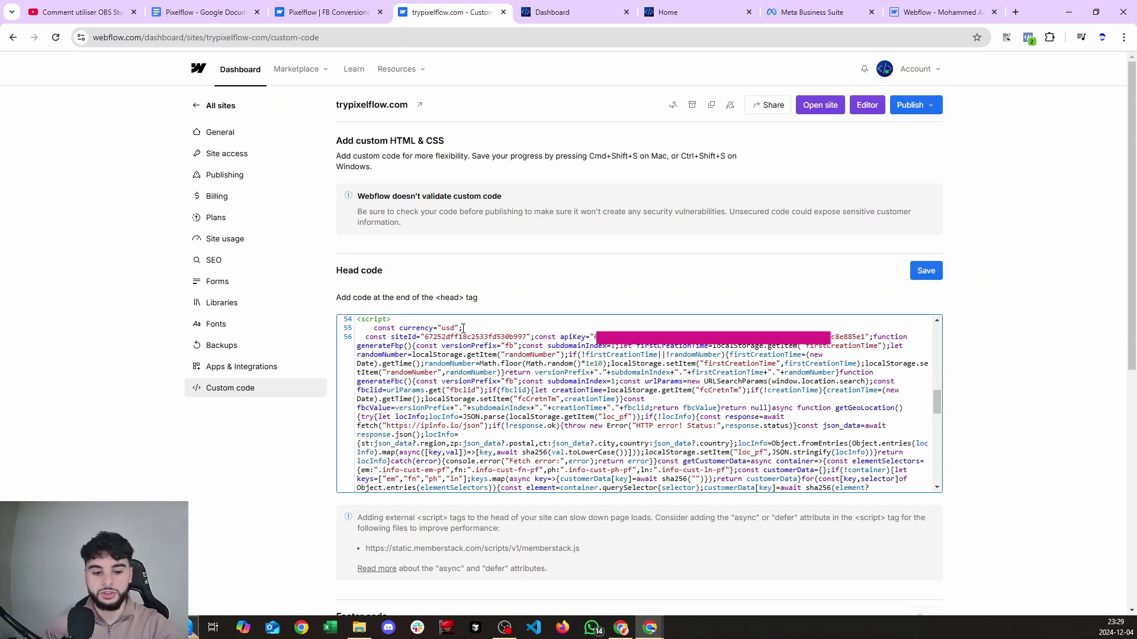
Step: Save the site's head code and open the publishing options for trypixelflow.com
left_click(915, 271)
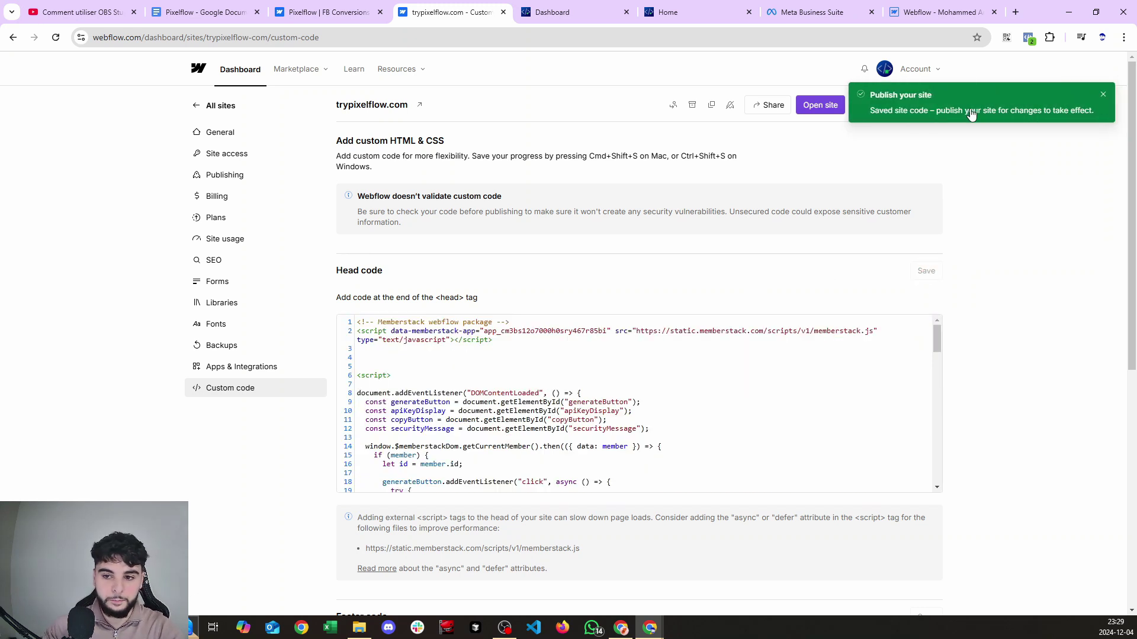
left_click(1103, 94)
left_click(934, 106)
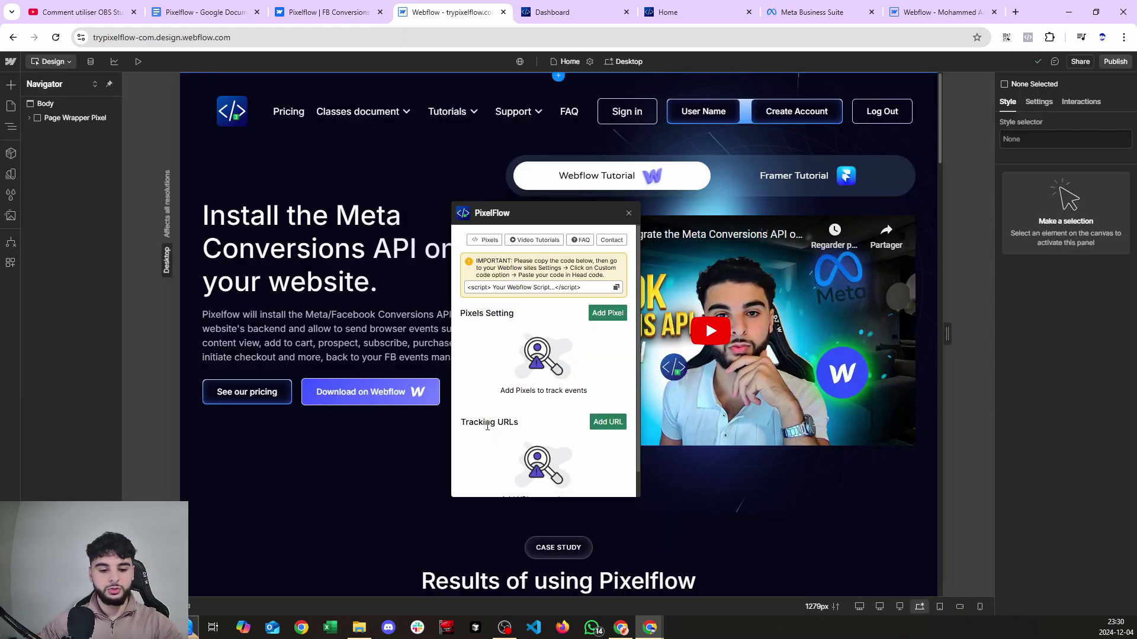
scroll(576, 408, "down", 1)
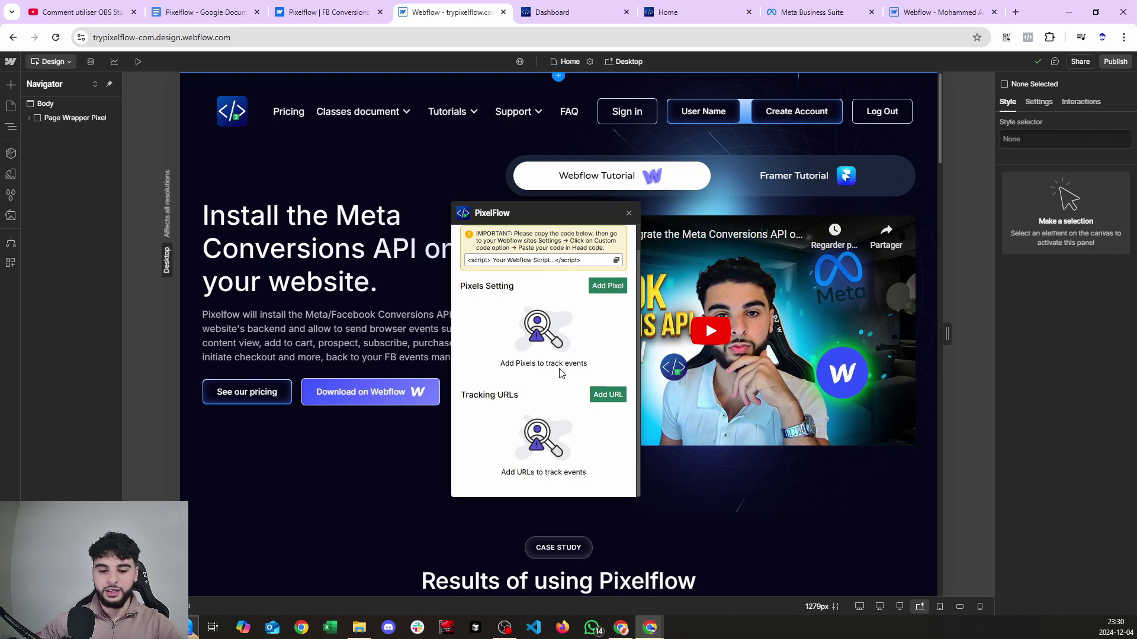
scroll(560, 373, "up", 1)
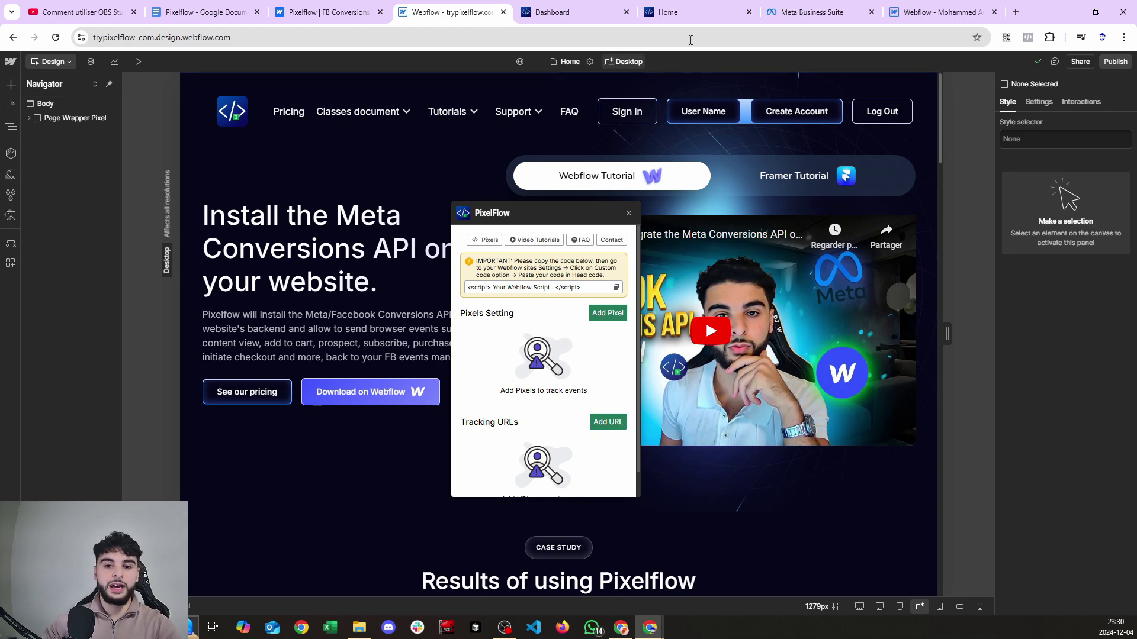
Step: Switch to Meta Business Suite and open the Pixelflow portfolio's datasets from the data sources in the business settings
left_click(817, 12)
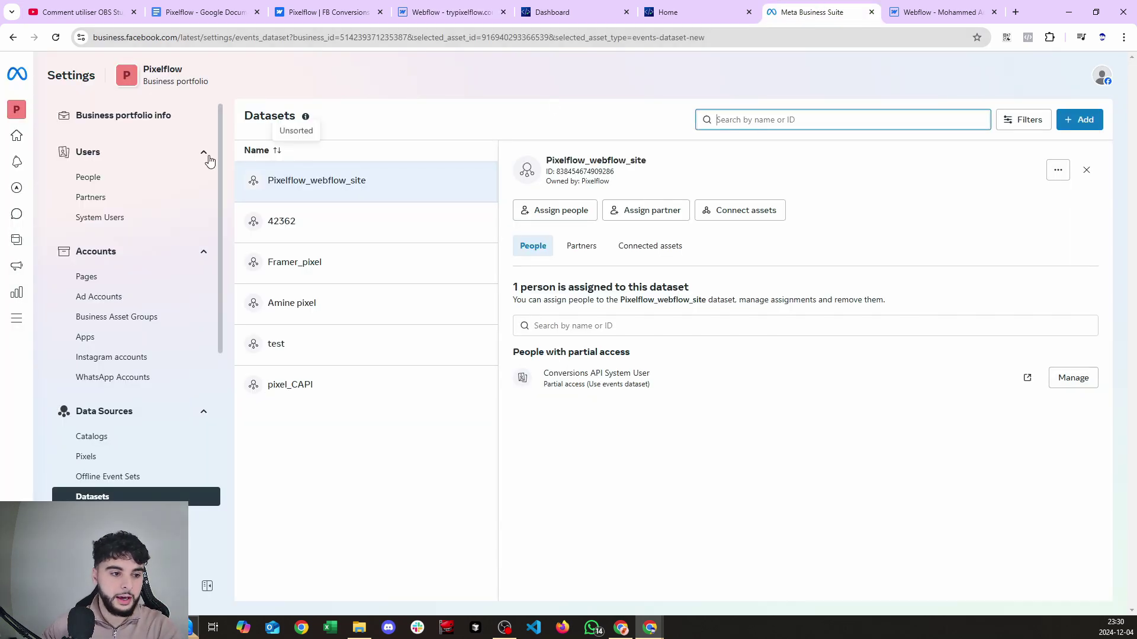
mouse_move(82, 338)
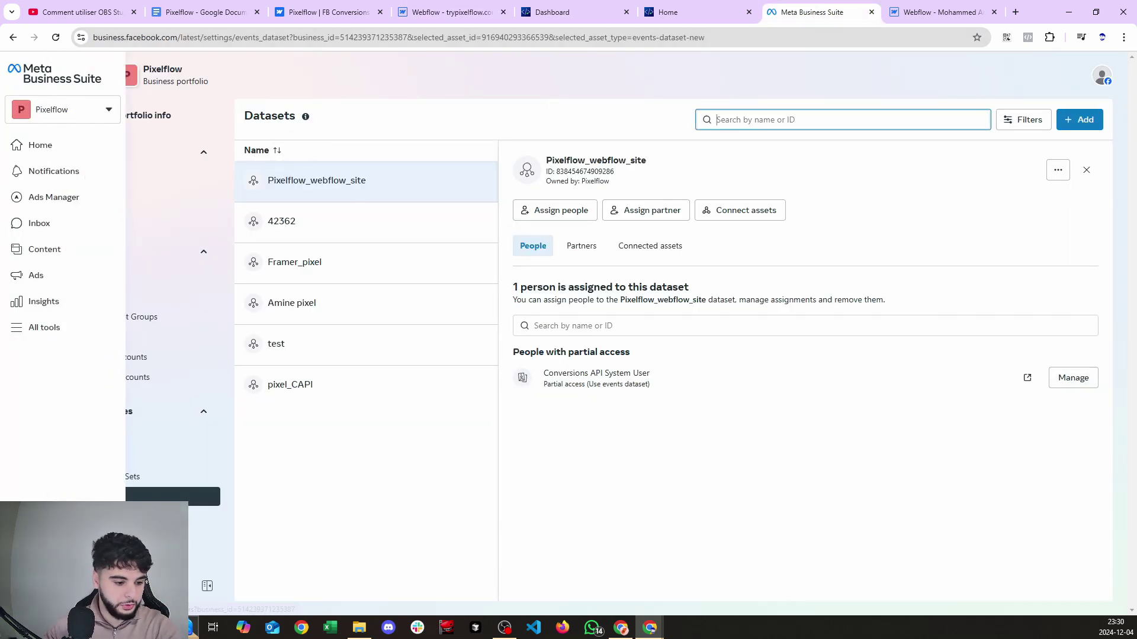
left_click(42, 533)
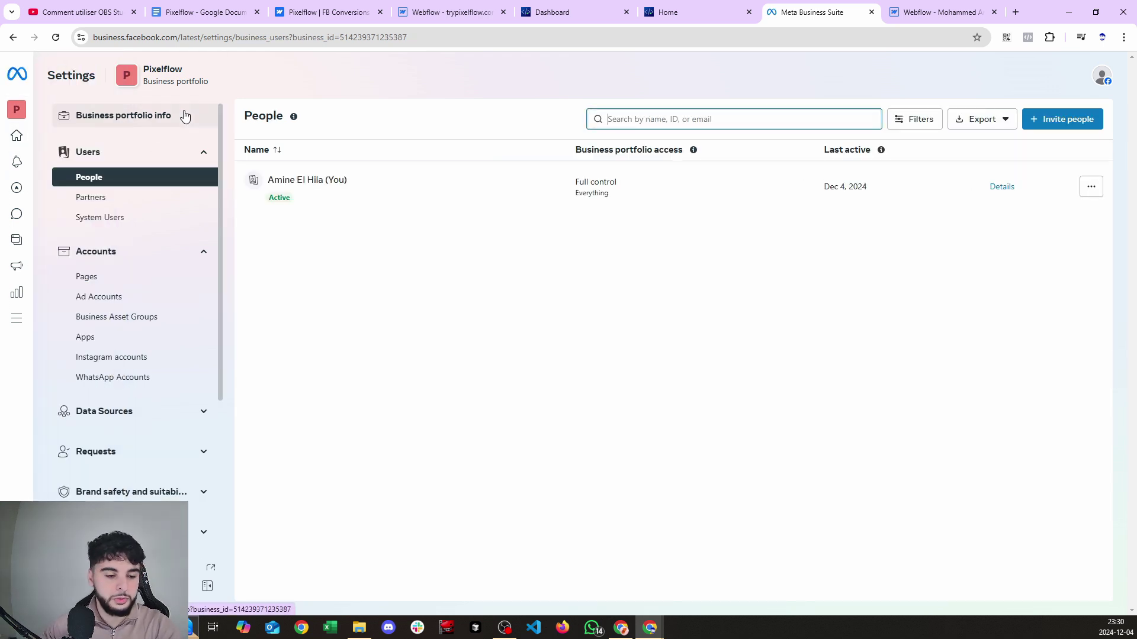
mouse_move(17, 296)
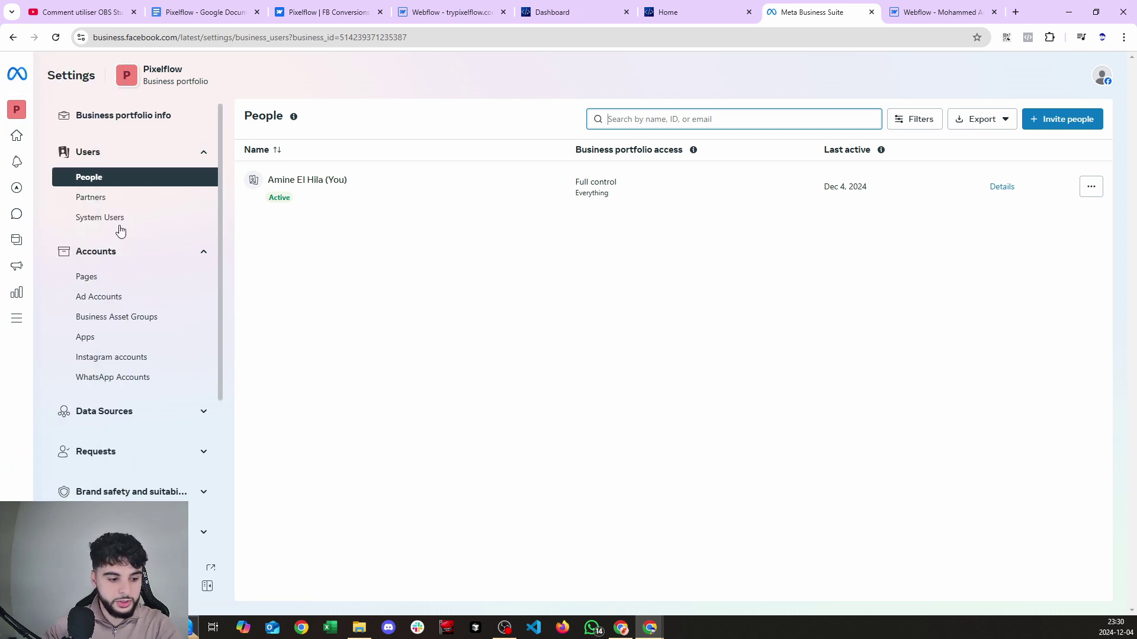
left_click(188, 411)
scroll(160, 393, "down", 2)
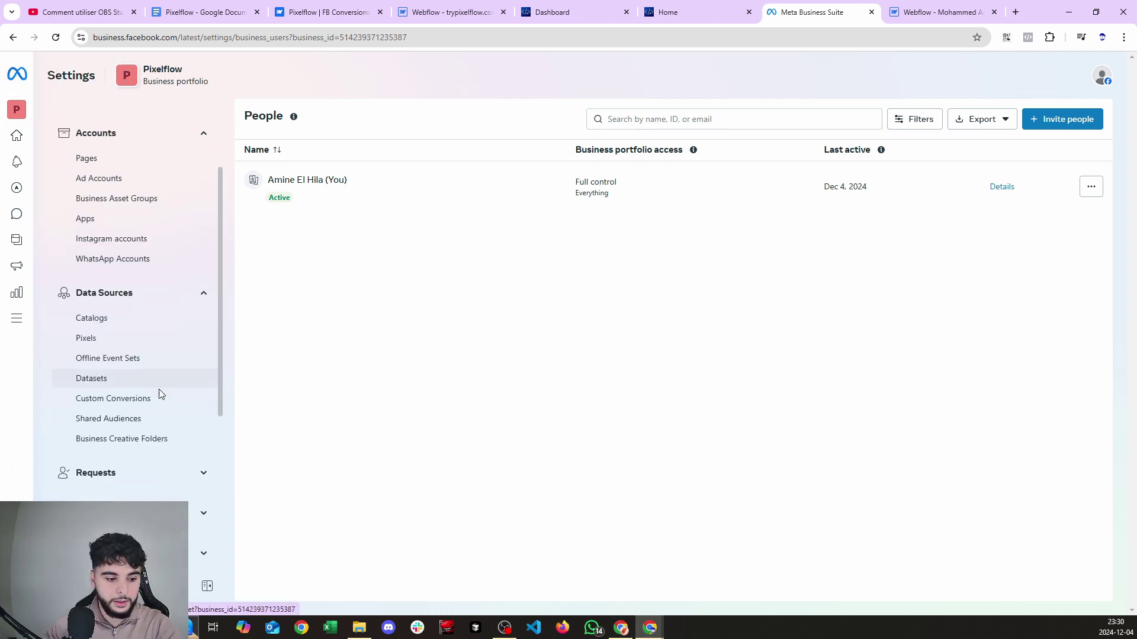
left_click(112, 382)
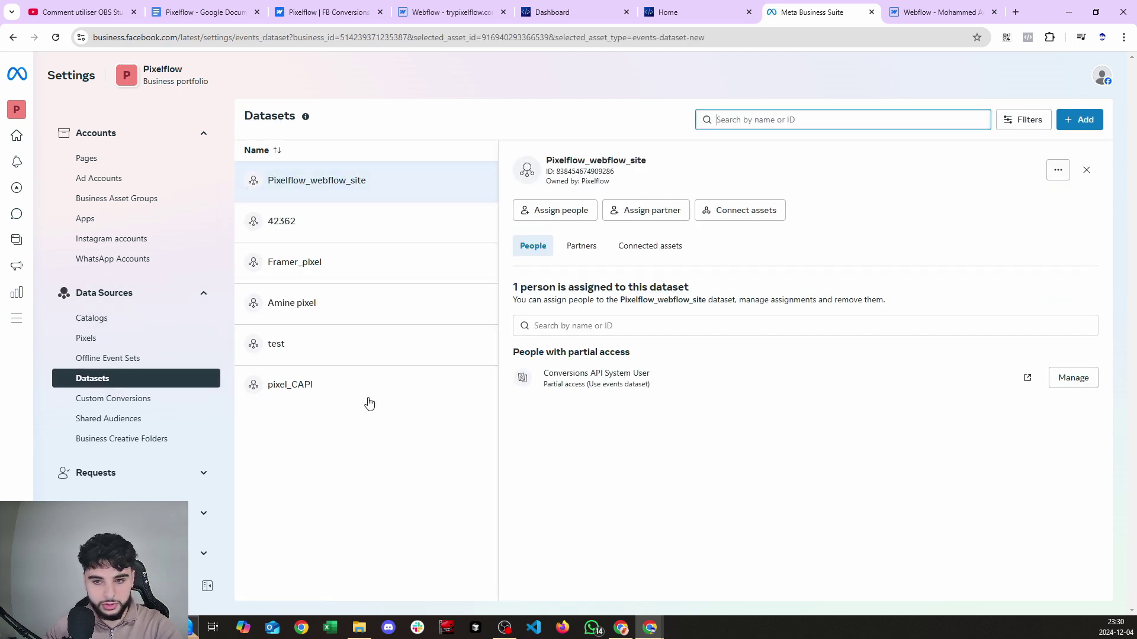
Step: Create a dataset named "Youtube_example" without the Conversions API Gateway test drive and open it in Events Manager
left_click(1080, 119)
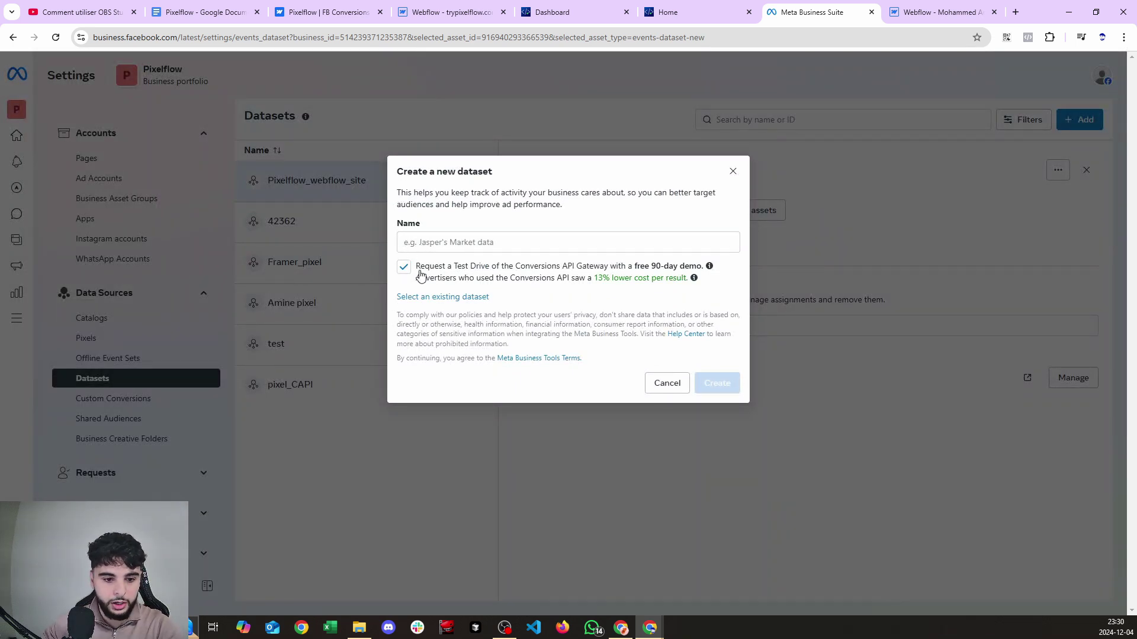
left_click(418, 245)
left_click(403, 267)
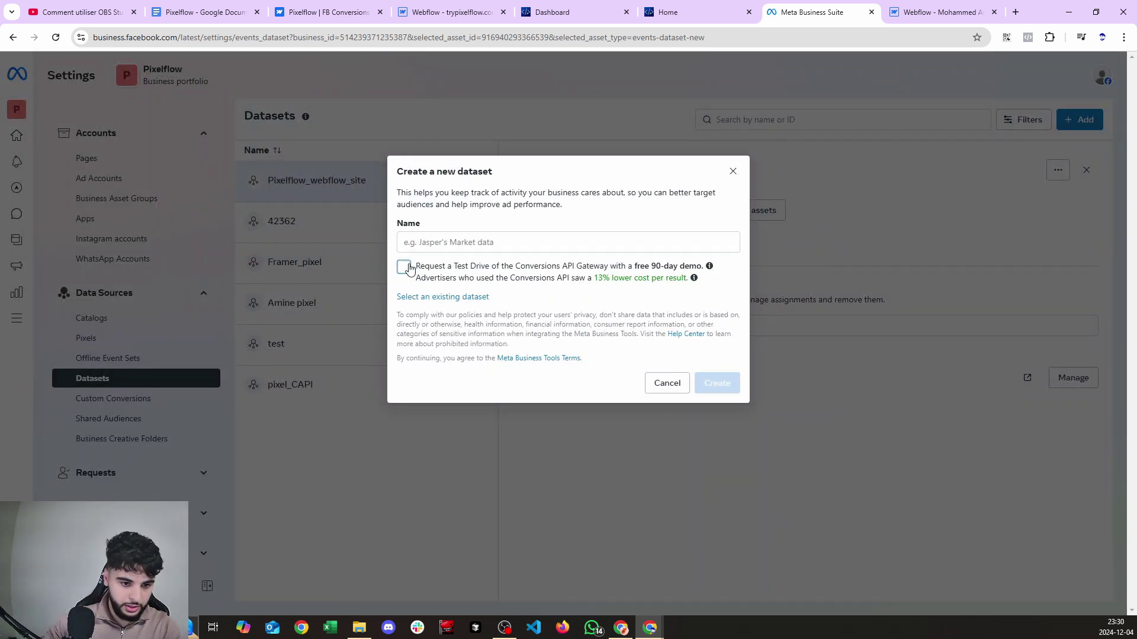
left_click(437, 242)
type("Youtube_example")
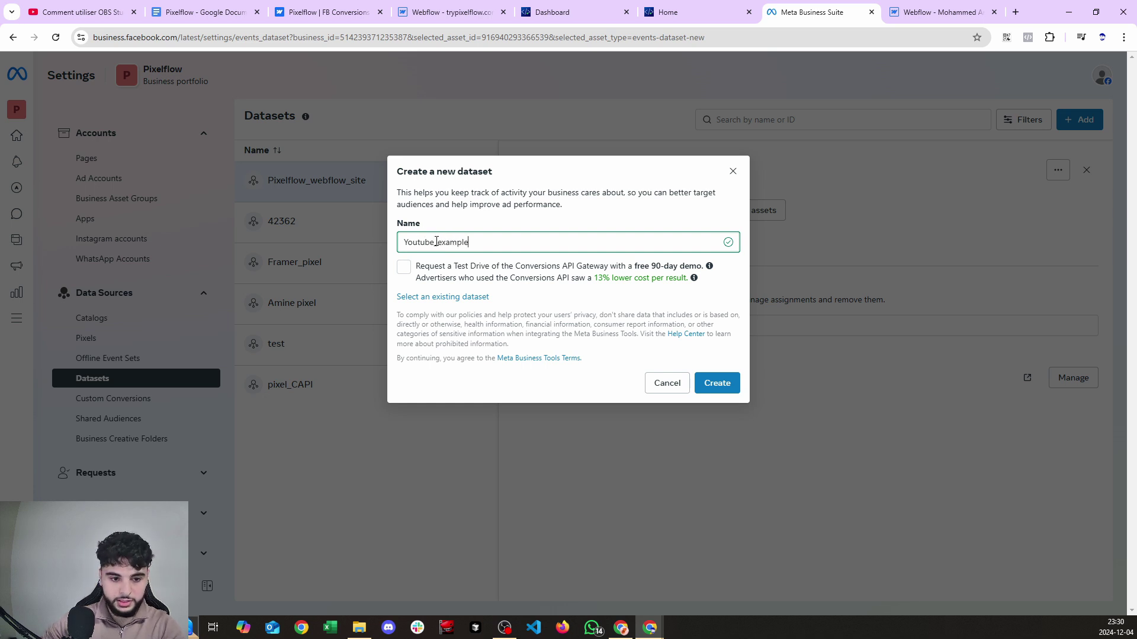
left_click(718, 384)
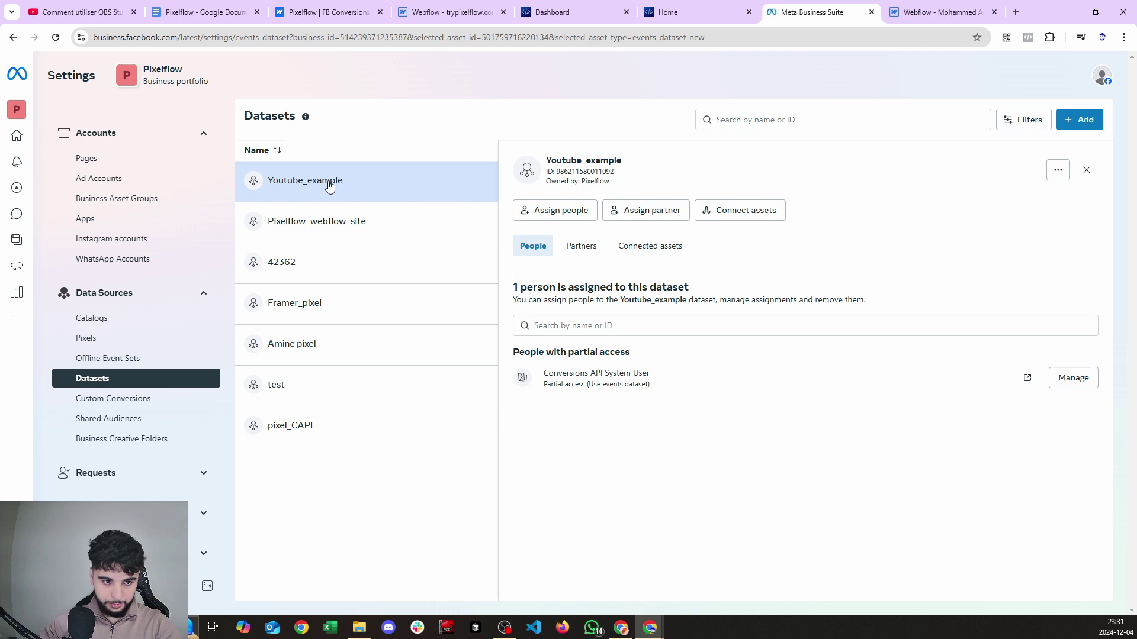
left_click(1058, 172)
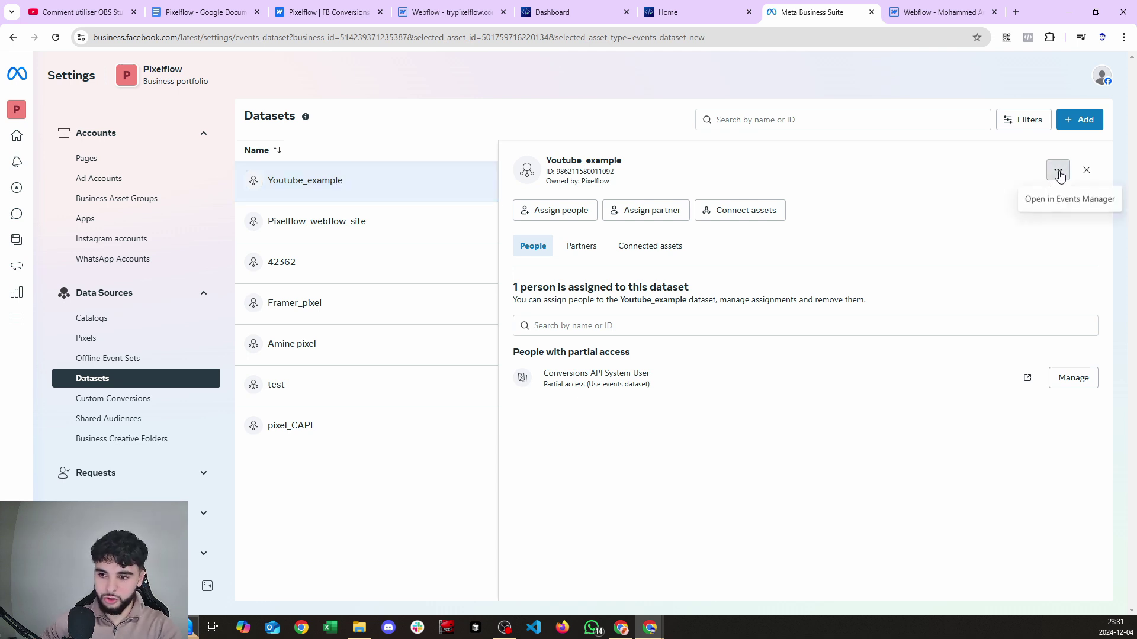
left_click(1059, 201)
Step: Return to the Webflow designer and start a new pixel in PixelFlow named "Youtube_example"
left_click(189, 12)
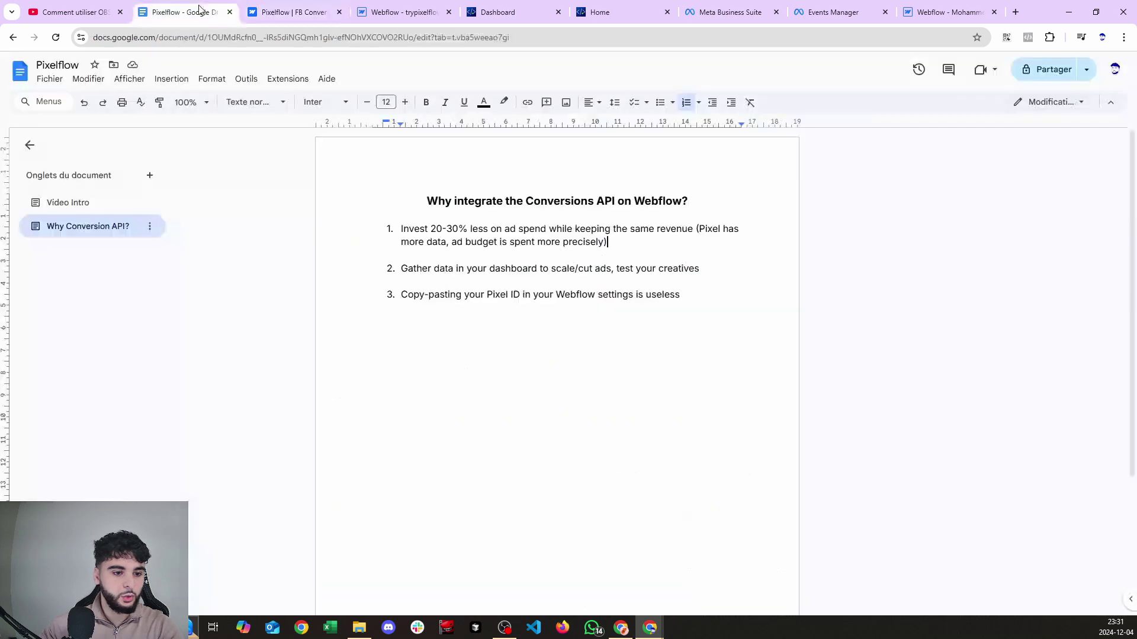
left_click(421, 13)
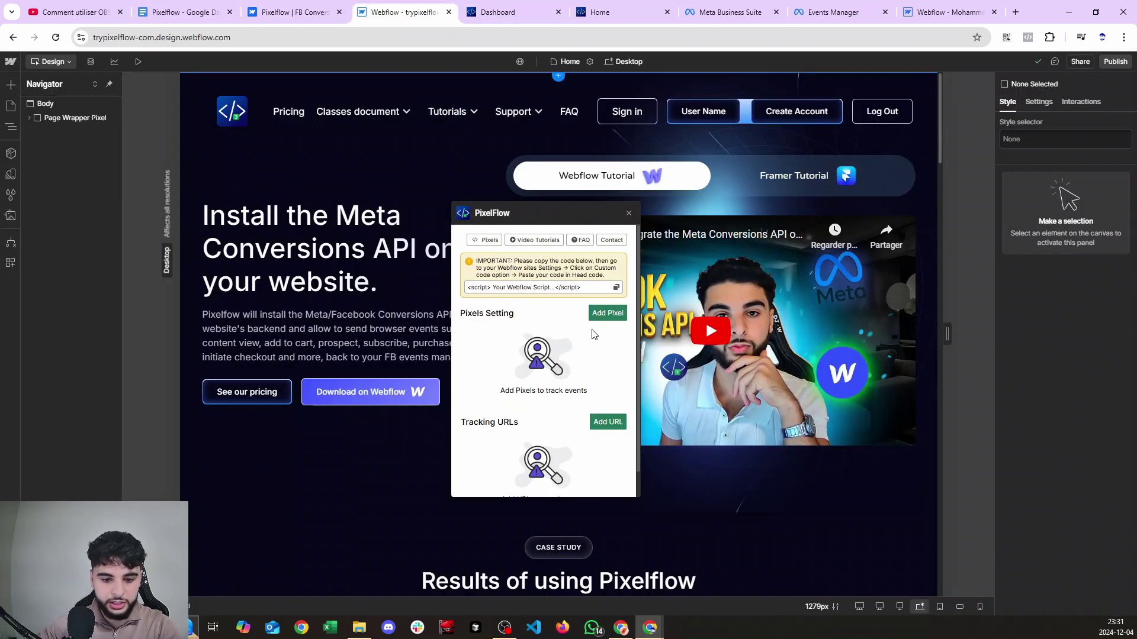
left_click(618, 318)
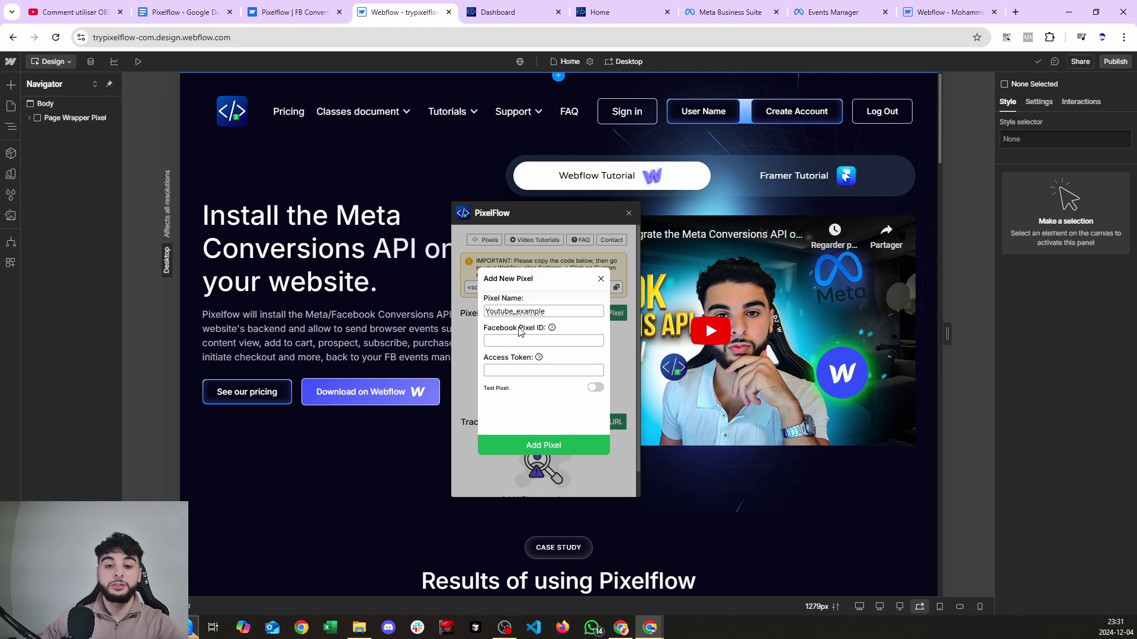
Step: Copy the Youtube_example dataset's ID from Meta Business Suite and paste it as the new pixel's Facebook Pixel ID
left_click(723, 12)
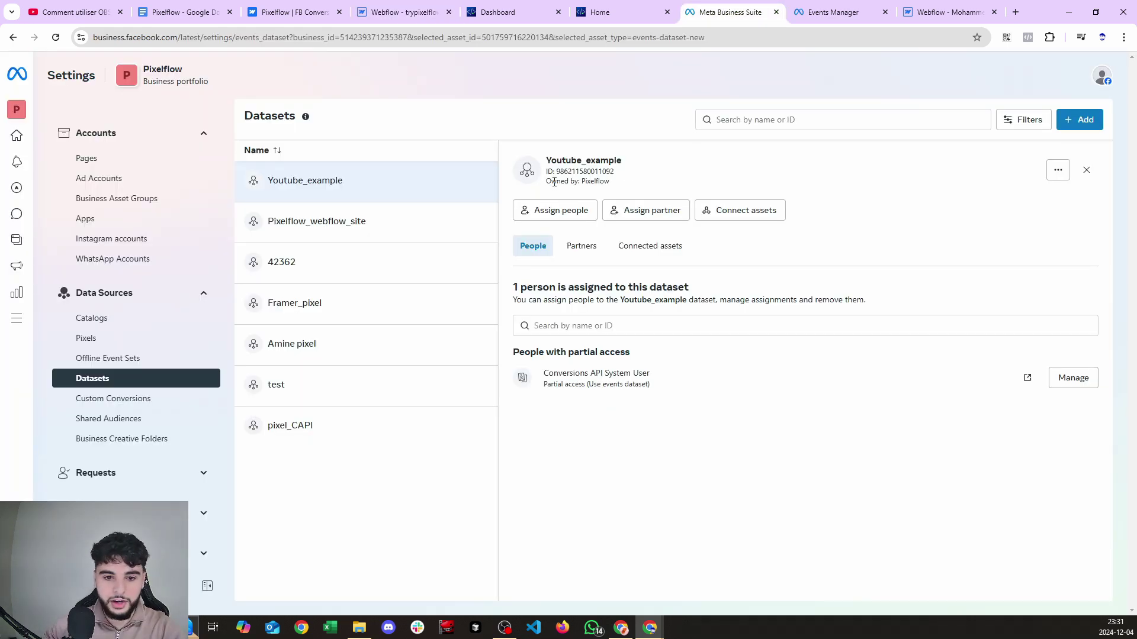
left_click_drag(611, 168, 561, 173)
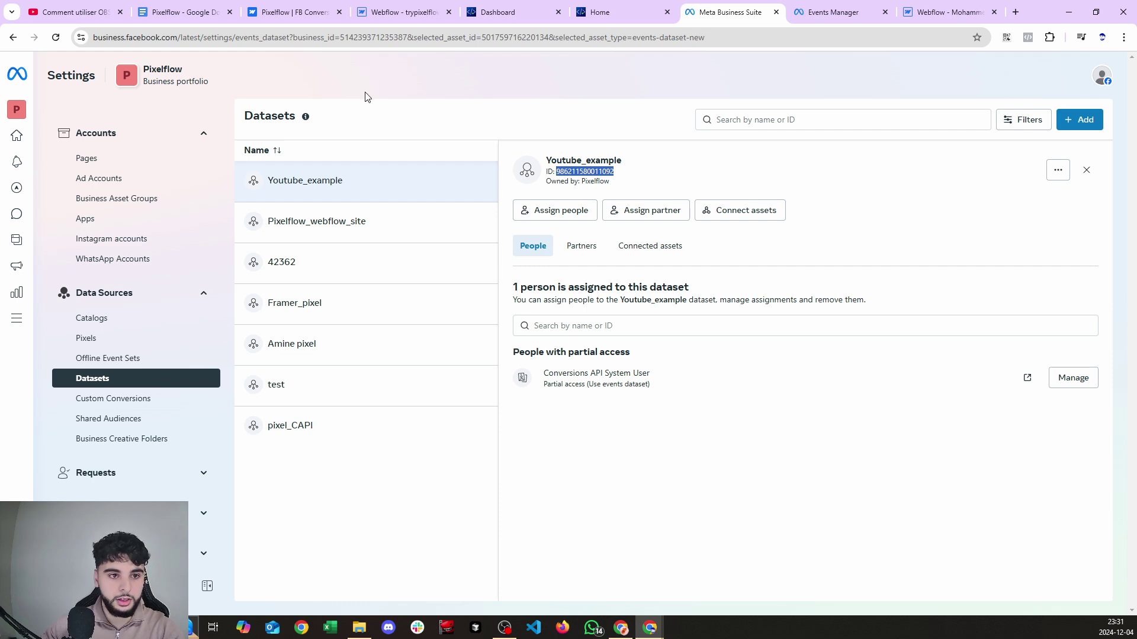
left_click(406, 11)
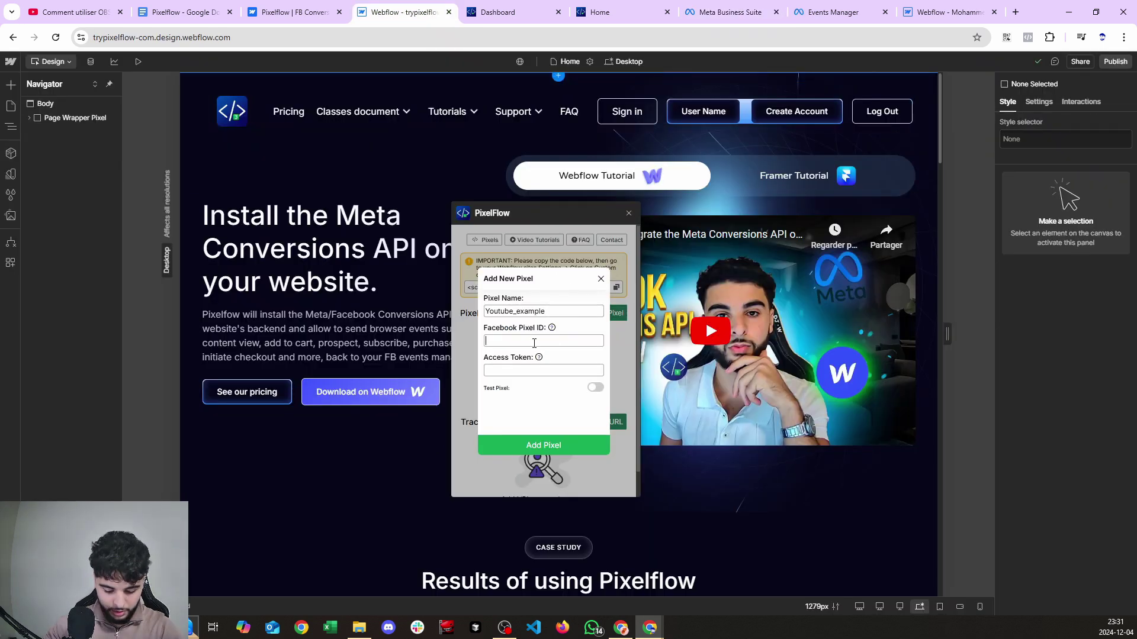
key("ctrl+v")
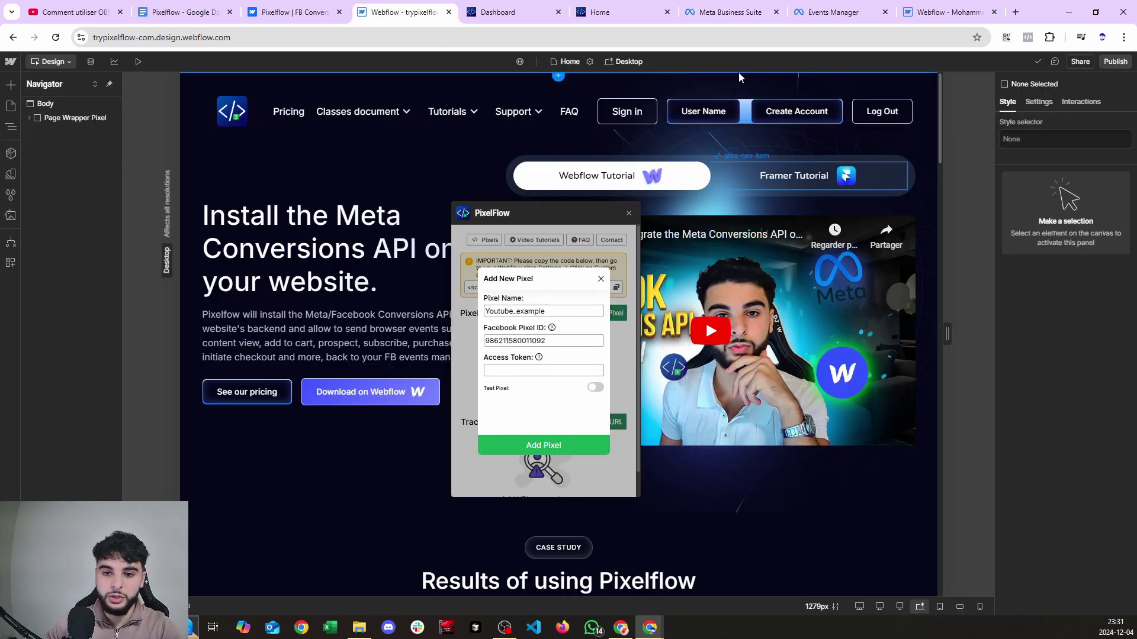
Step: Generate a Conversions API access token in the Youtube_example dataset's Events Manager settings and paste it as the PixelFlow pixel's access token
left_click(719, 13)
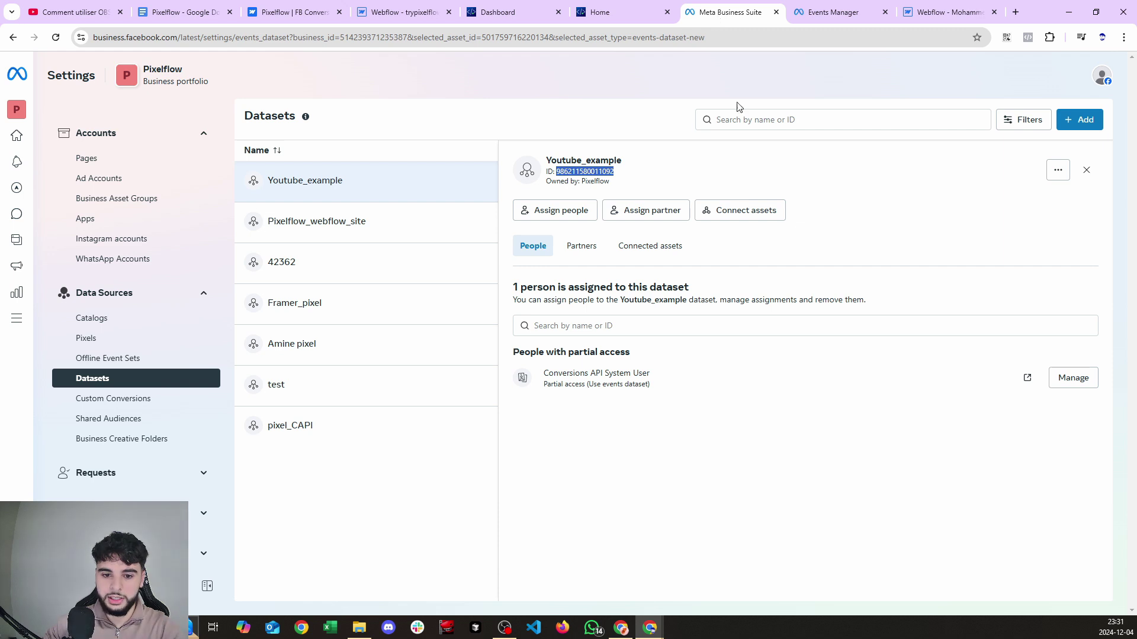
left_click(852, 12)
left_click(657, 136)
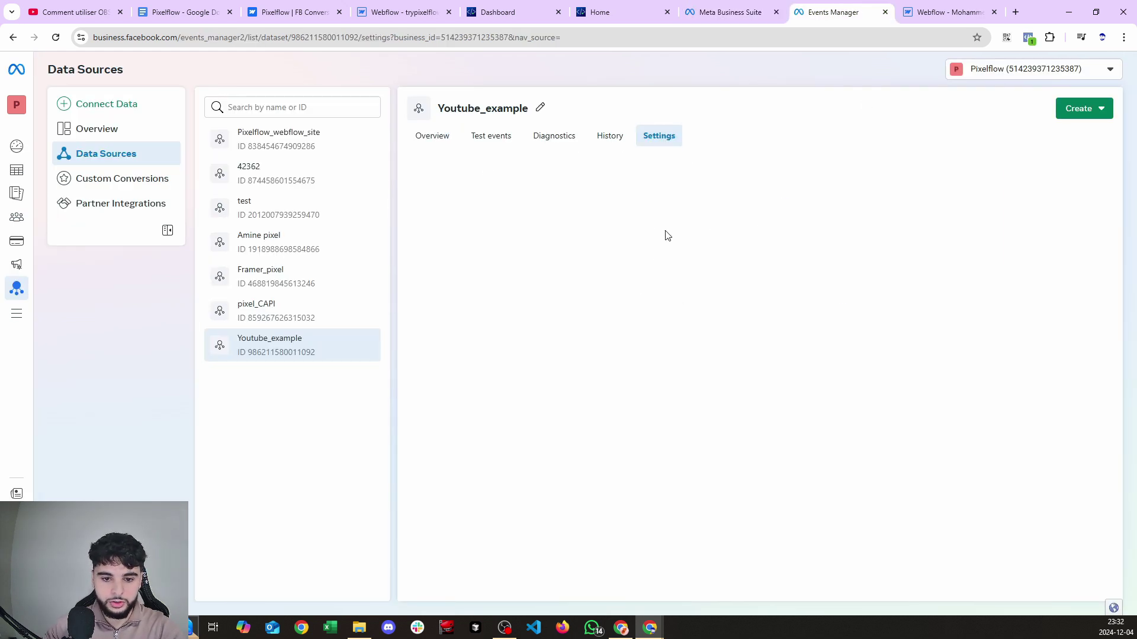
scroll(596, 246, "down", 10)
scroll(594, 250, "down", 12)
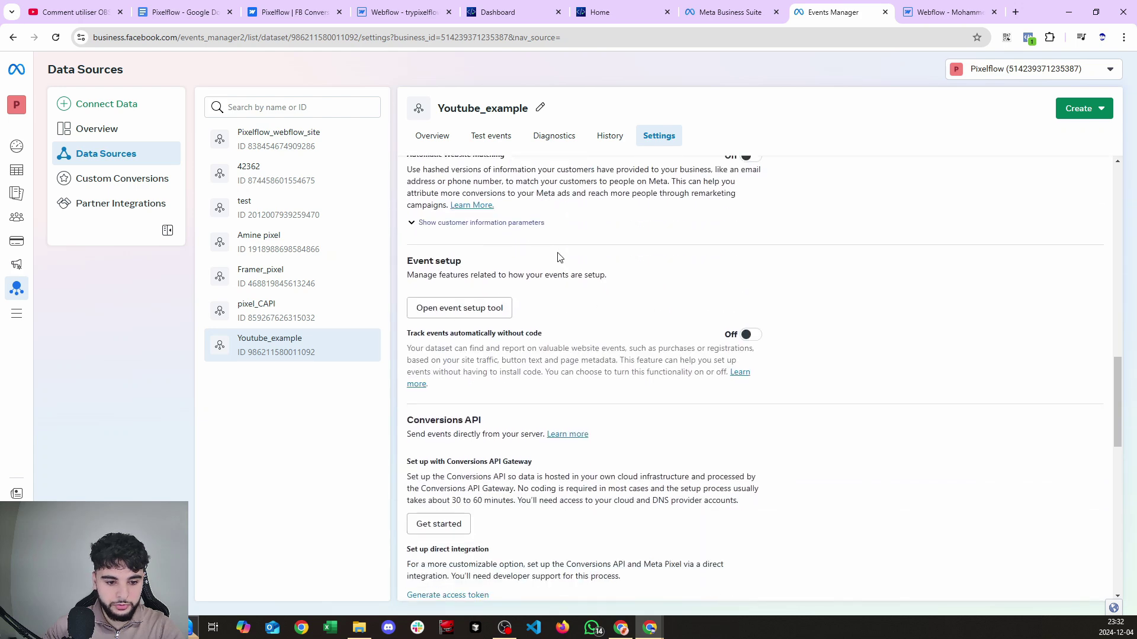
scroll(443, 251, "up", 2)
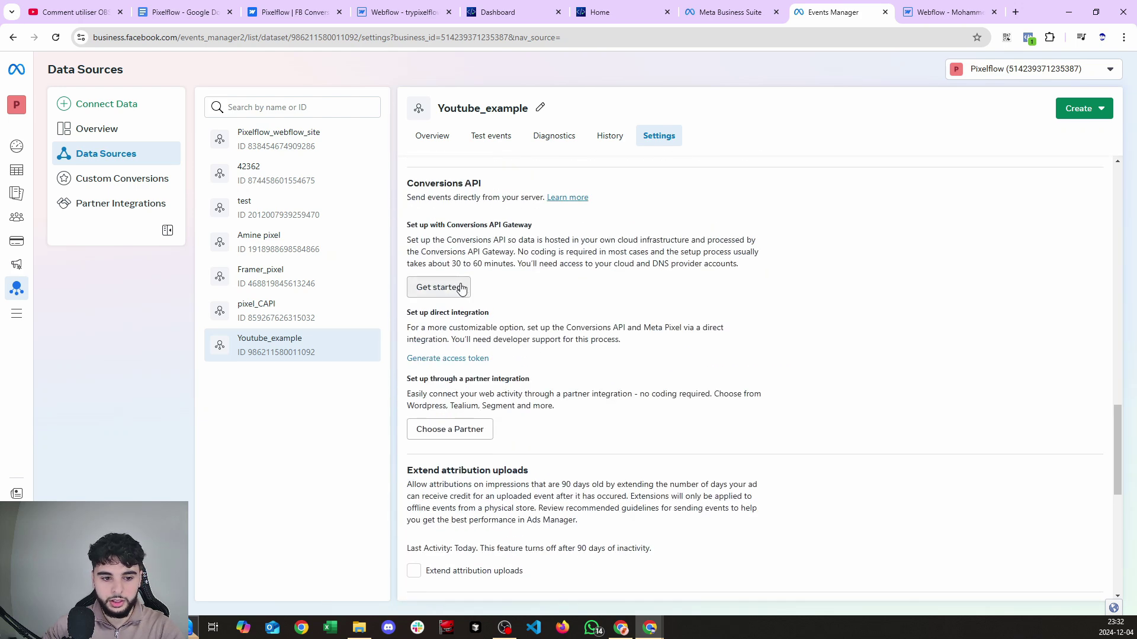
left_click(437, 359)
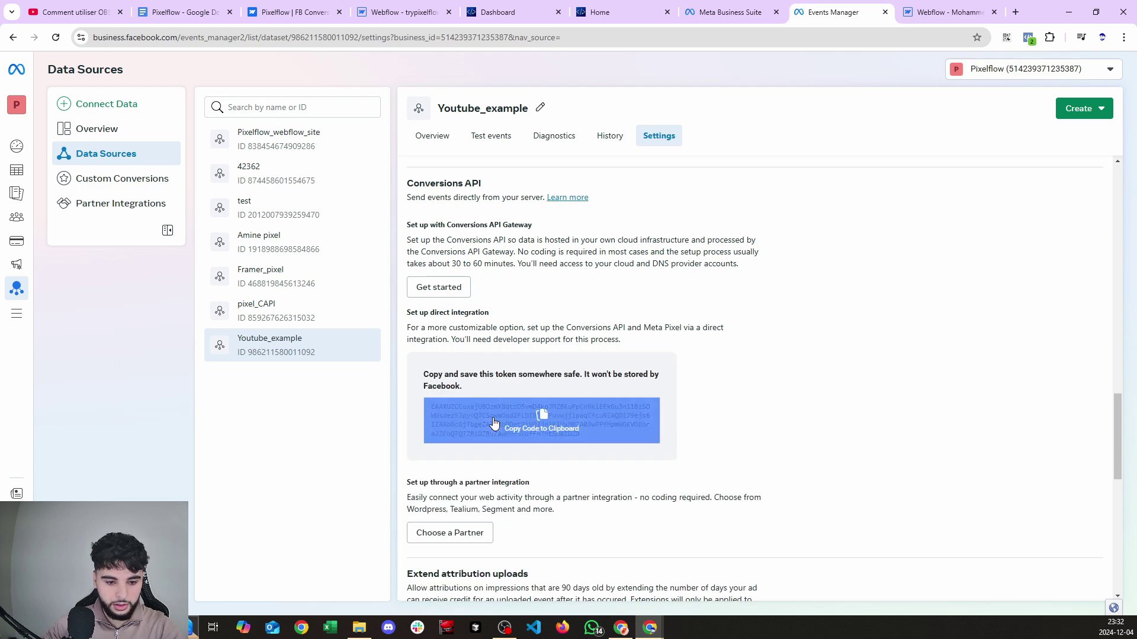
left_click(503, 419)
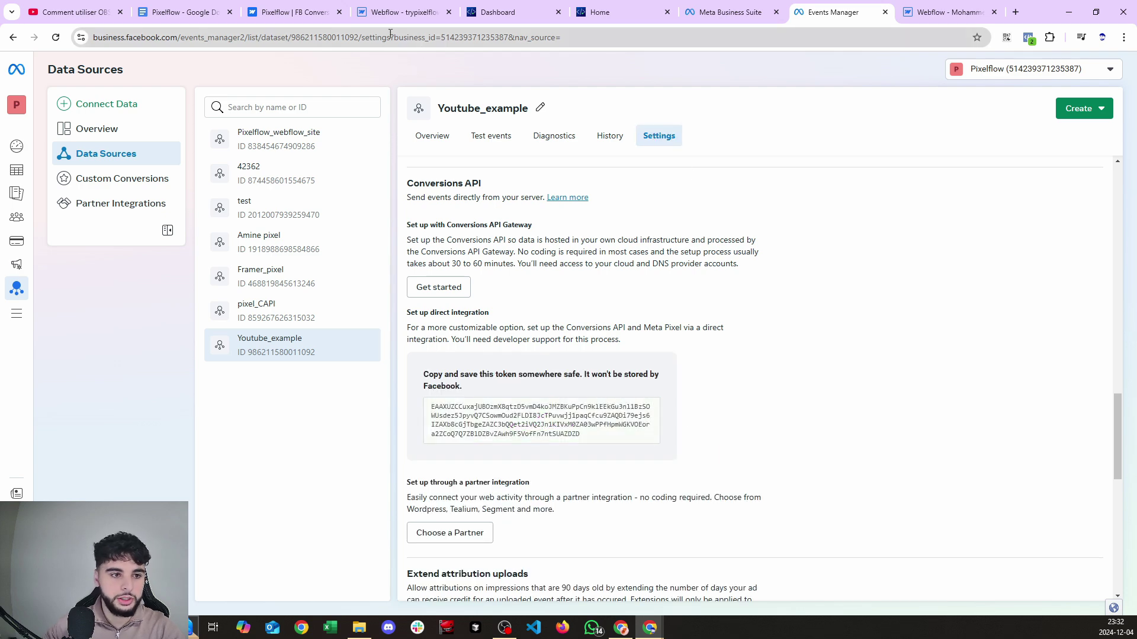
left_click(402, 12)
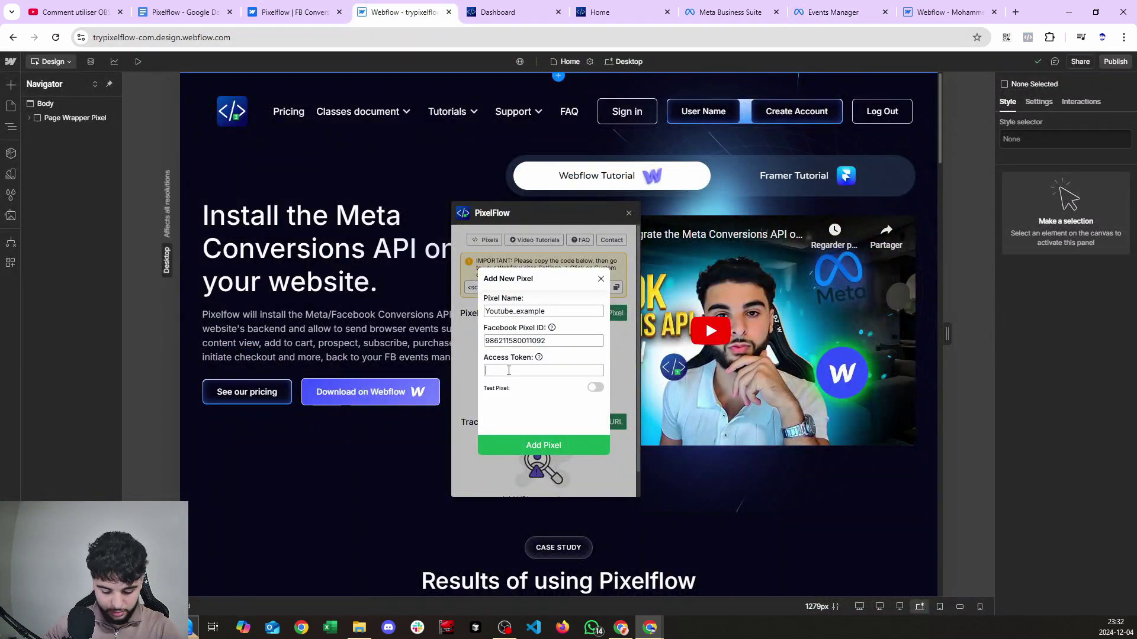
key("ctrl+v")
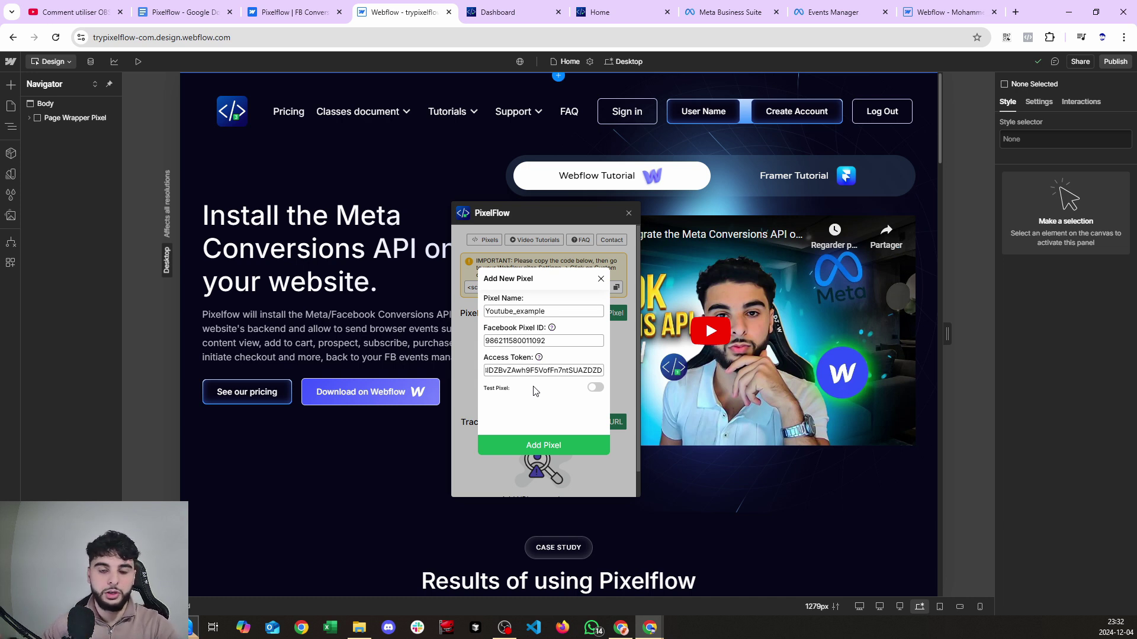
Step: Enable Test Pixel for the new pixel and copy the server test event code from Youtube_example's test events in Events Manager
left_click(594, 388)
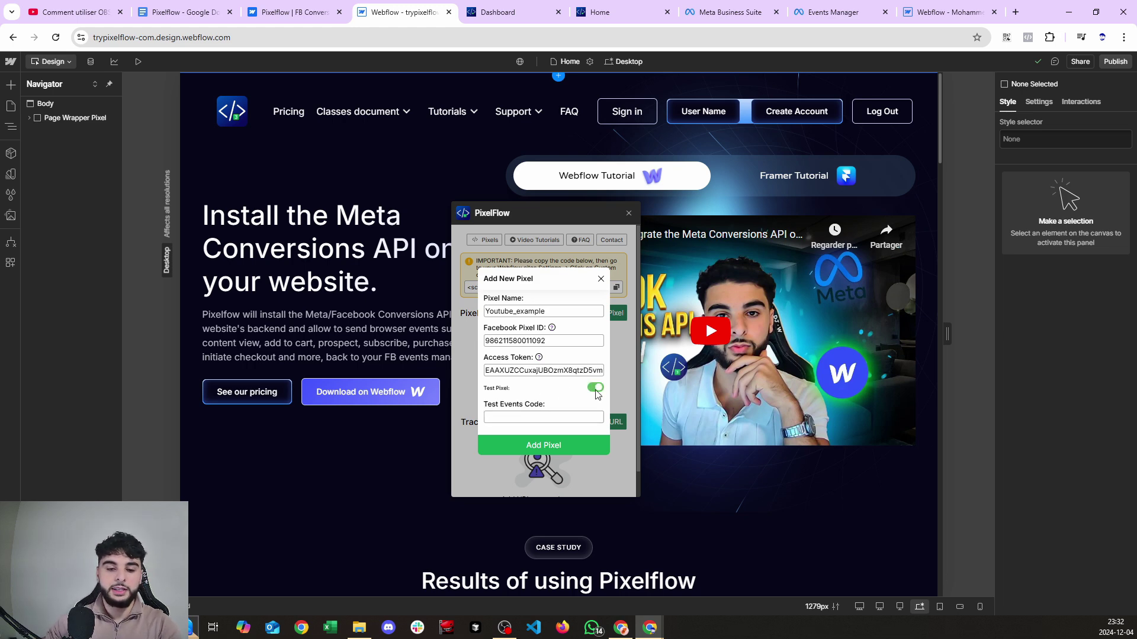
left_click(740, 11)
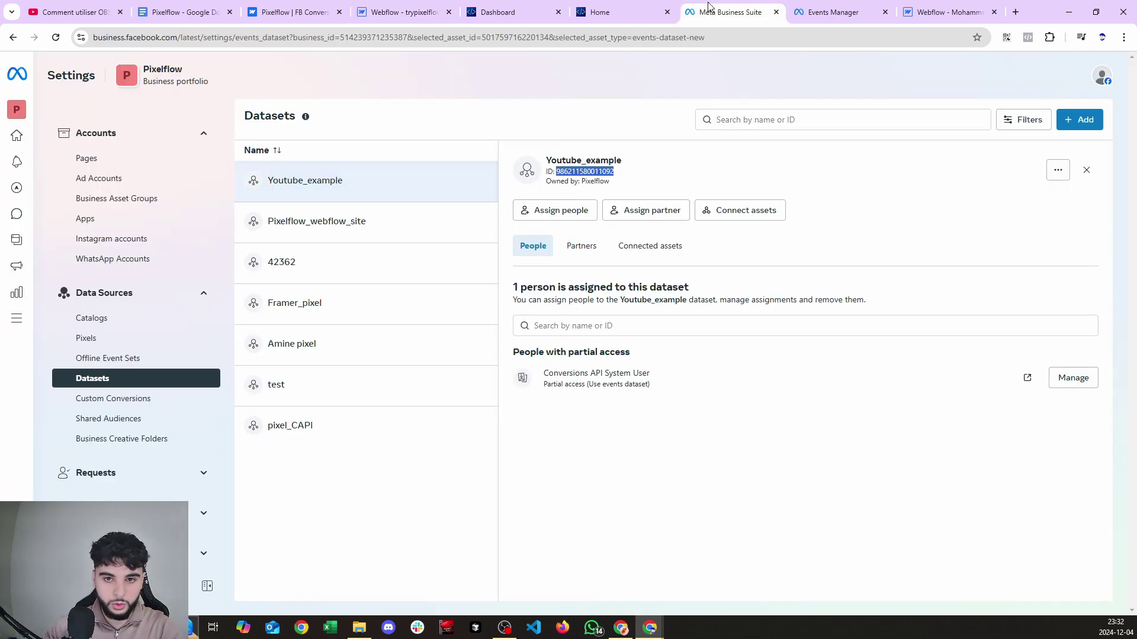
left_click(813, 6)
left_click(490, 135)
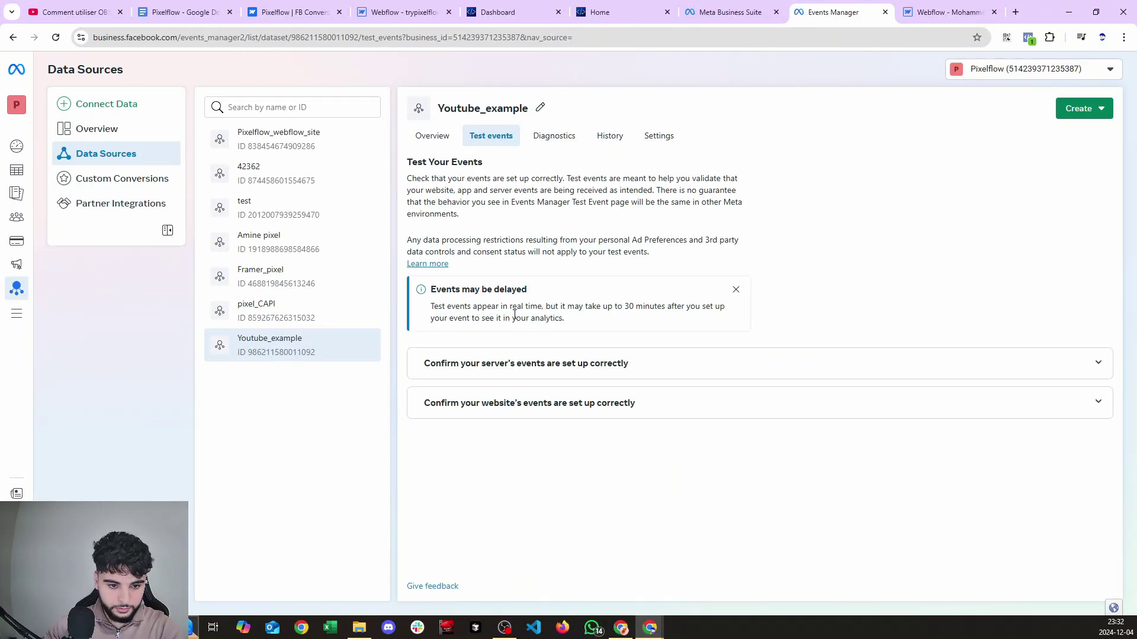
left_click_drag(465, 369, 469, 369)
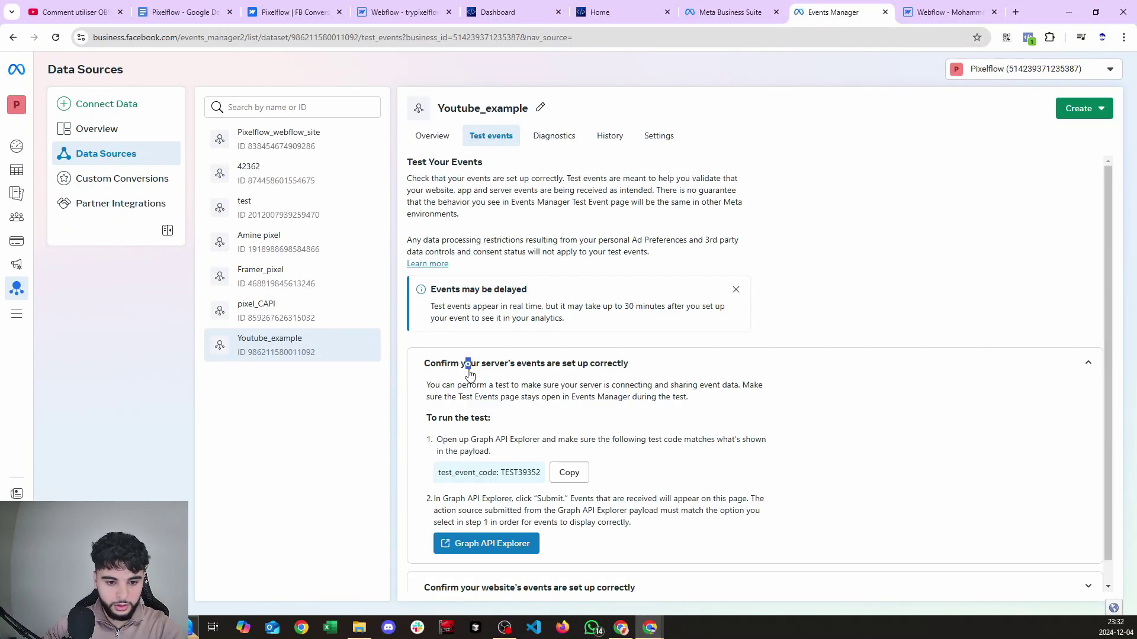
left_click(536, 364)
left_click(513, 363)
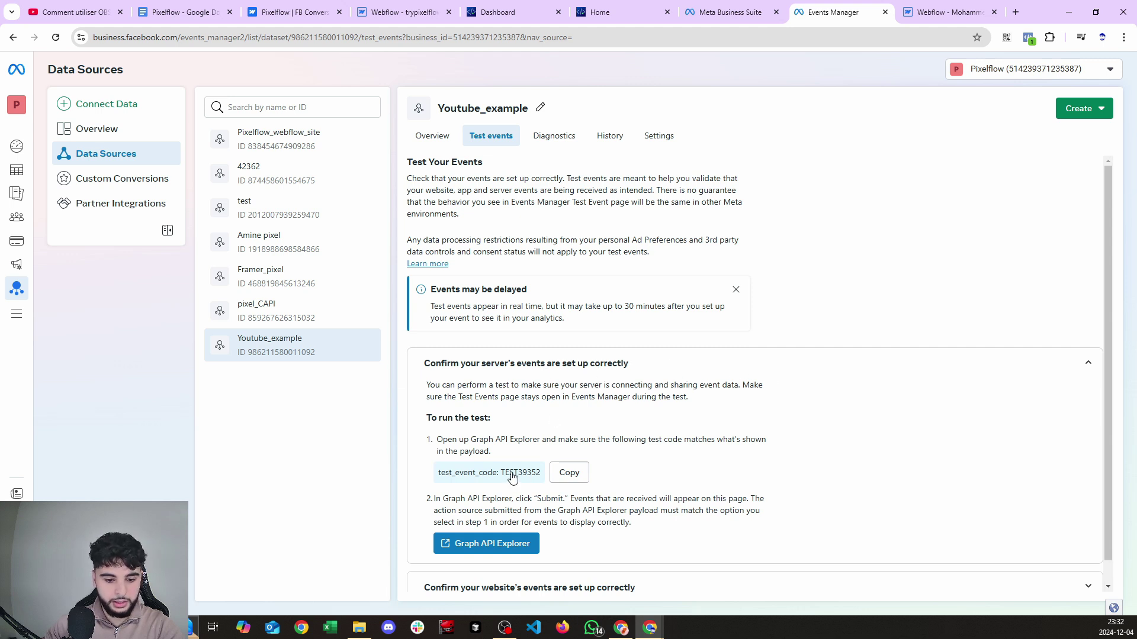
left_click_drag(500, 473, 544, 478)
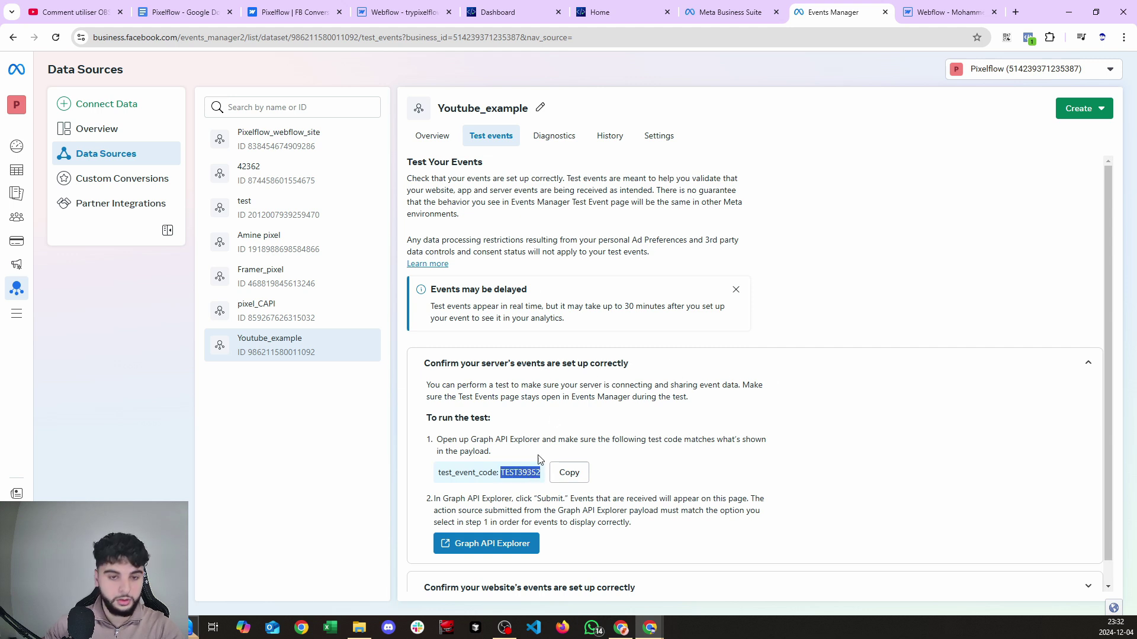
Step: Paste the copied test events code into PixelFlow's new pixel form and add the pixel
left_click(373, 18)
left_click(545, 416)
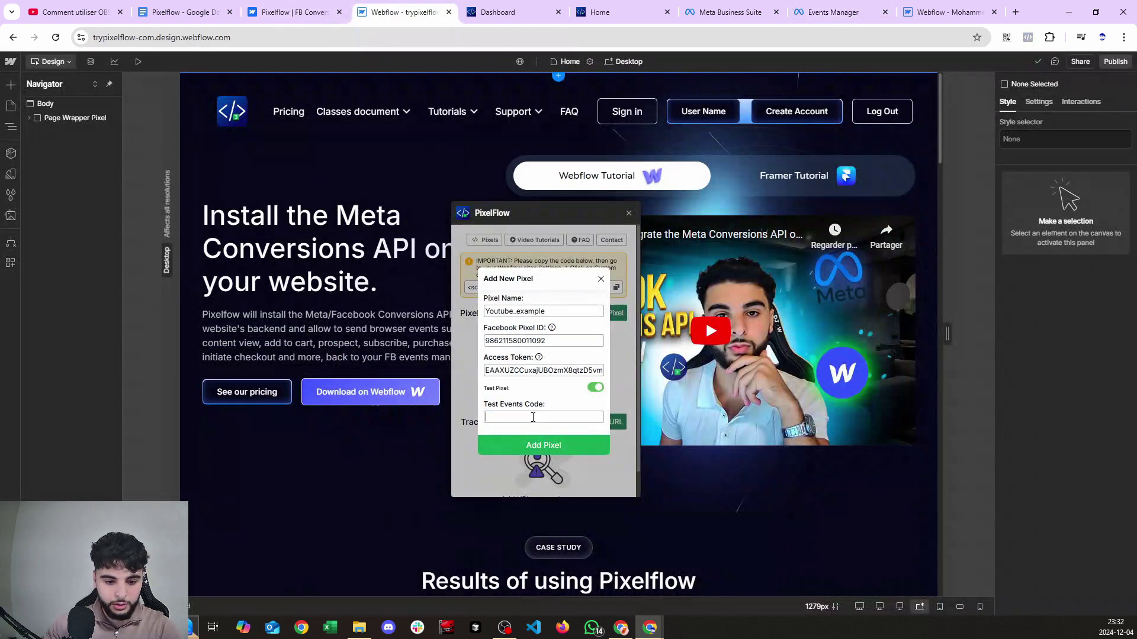
key("ctrl+v")
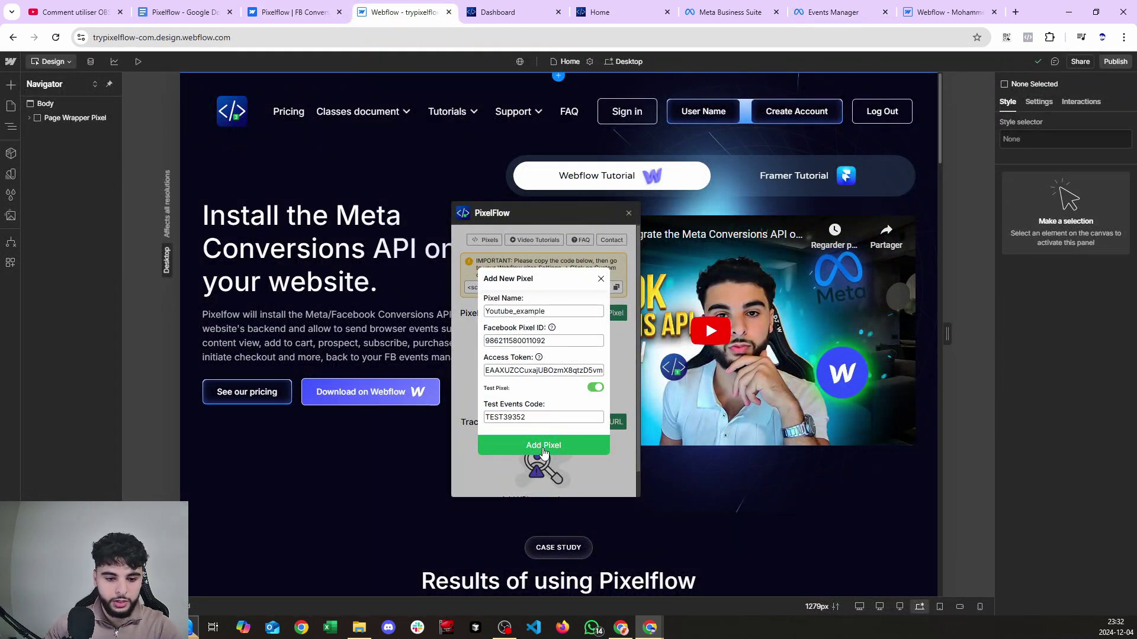
left_click(543, 446)
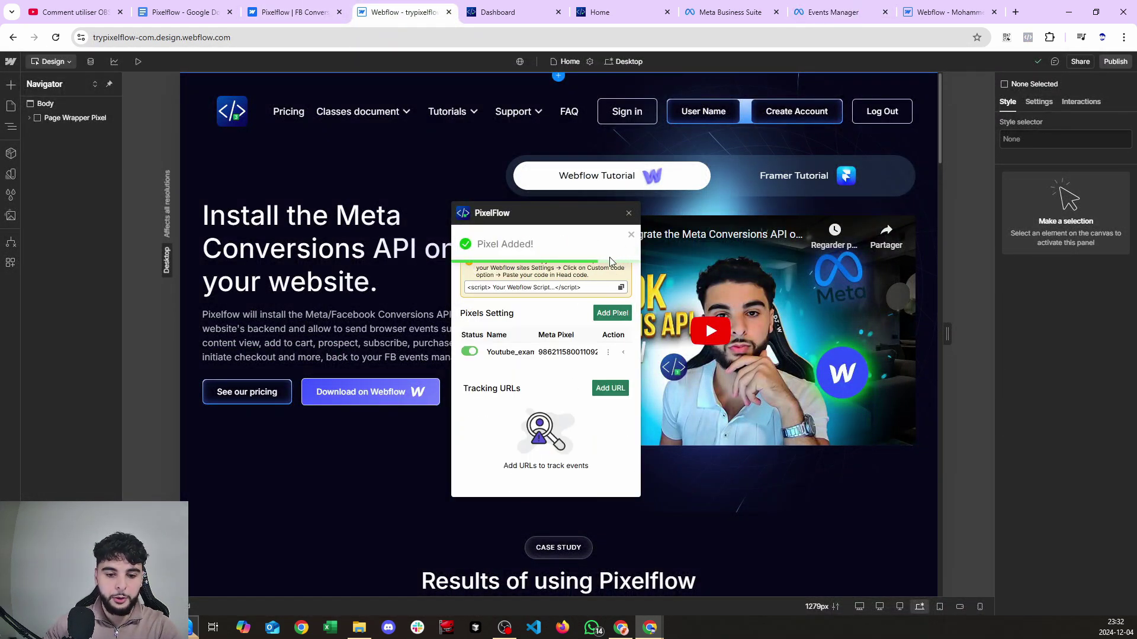
left_click(1113, 61)
left_click(1065, 246)
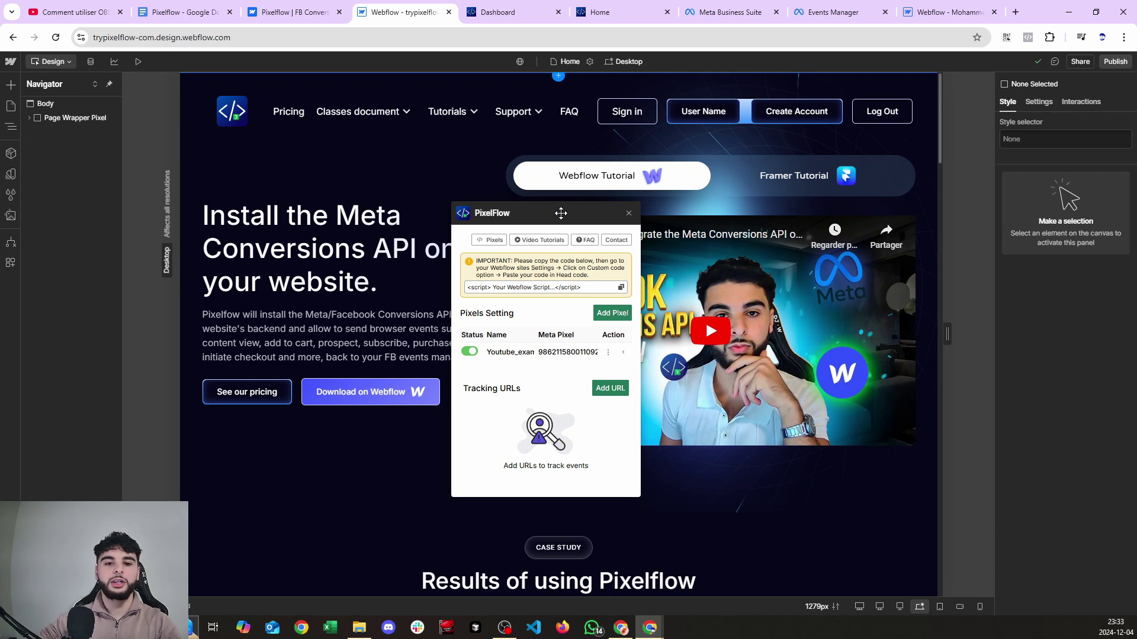
Step: Open the Webflow classes document on trypixelflow.com and copy the InitiateCheckout event's class name, action-btn-buy-004-pf
left_click(592, 11)
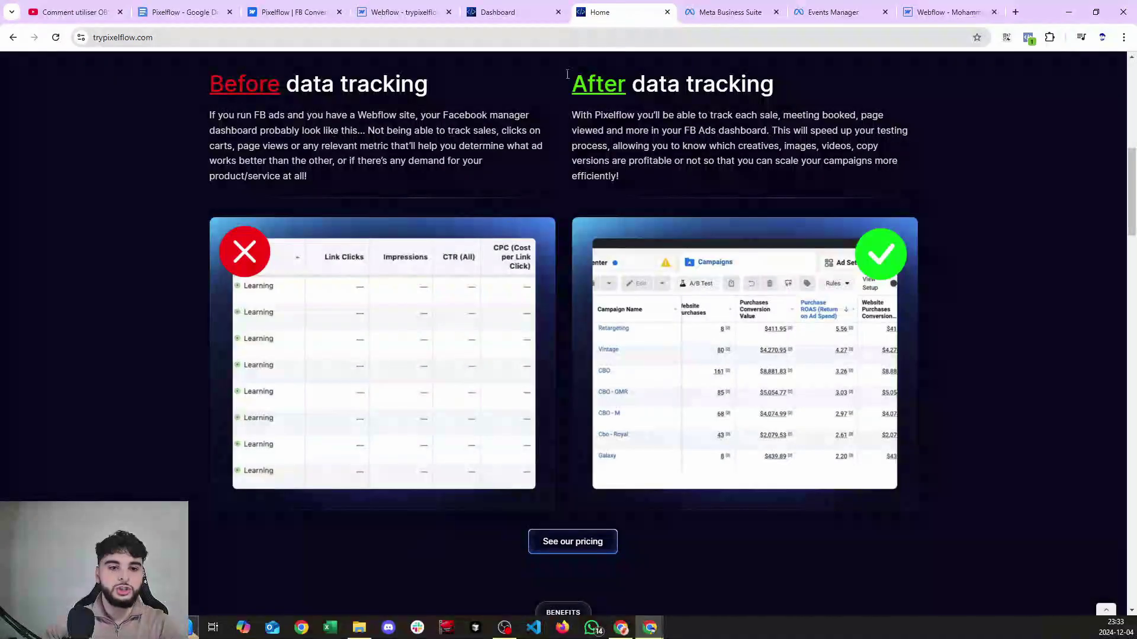
scroll(137, 62, "up", 8)
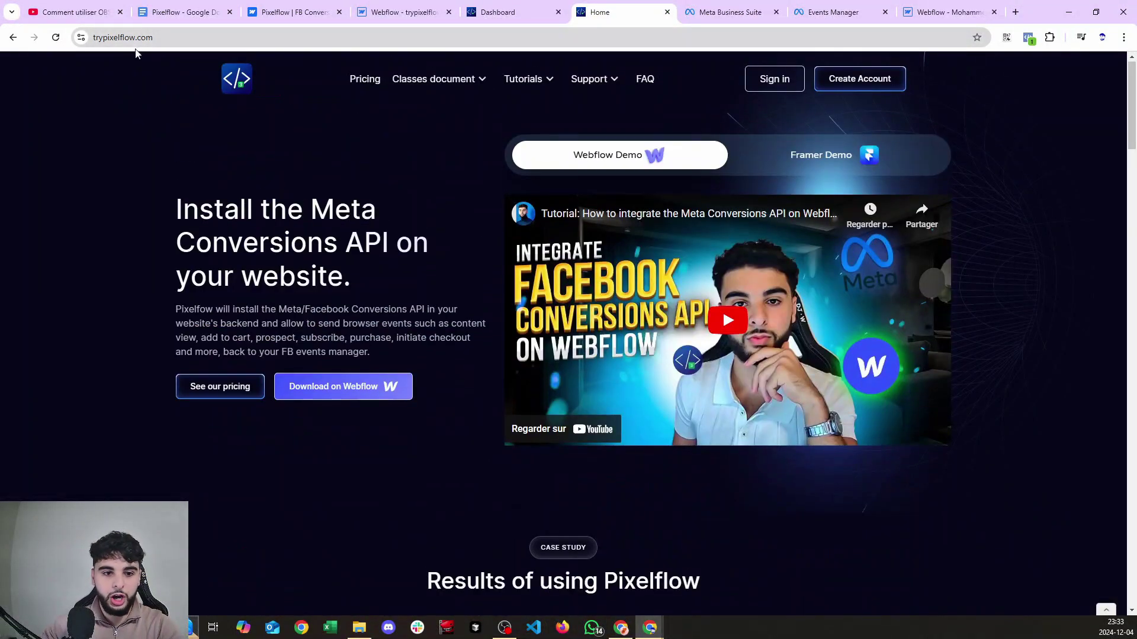
left_click(451, 79)
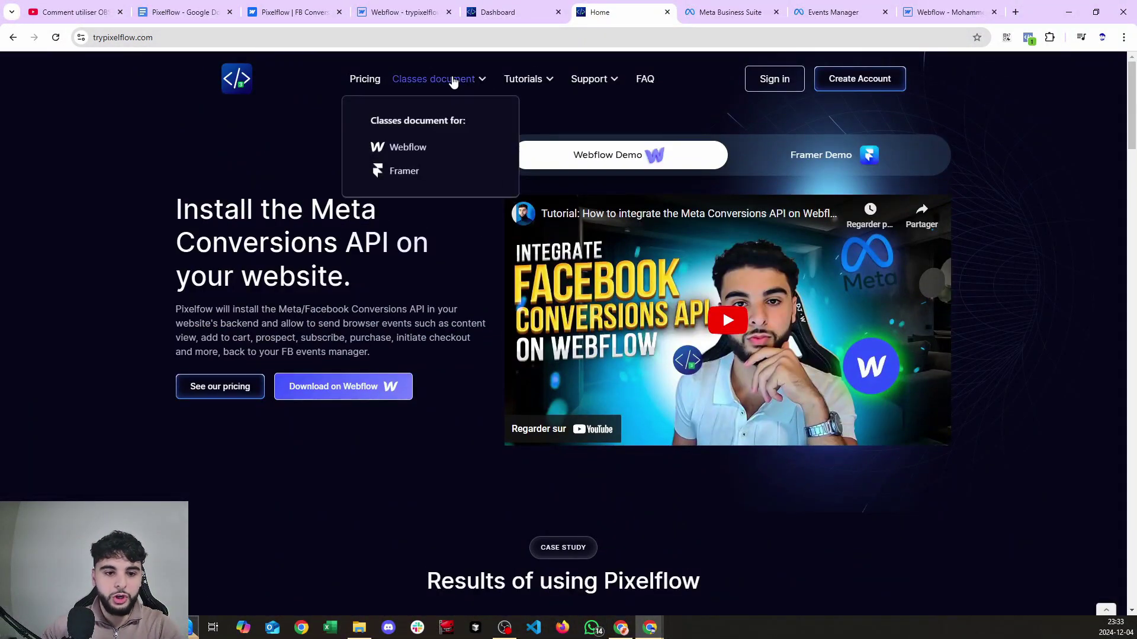
left_click(406, 149)
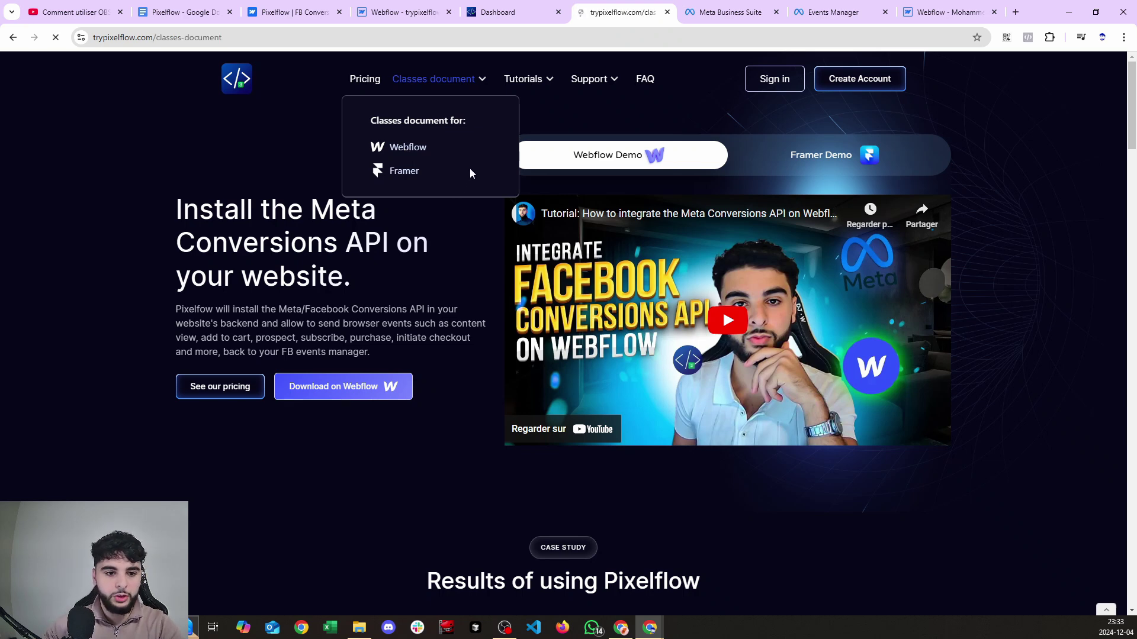
left_click_drag(424, 153, 719, 166)
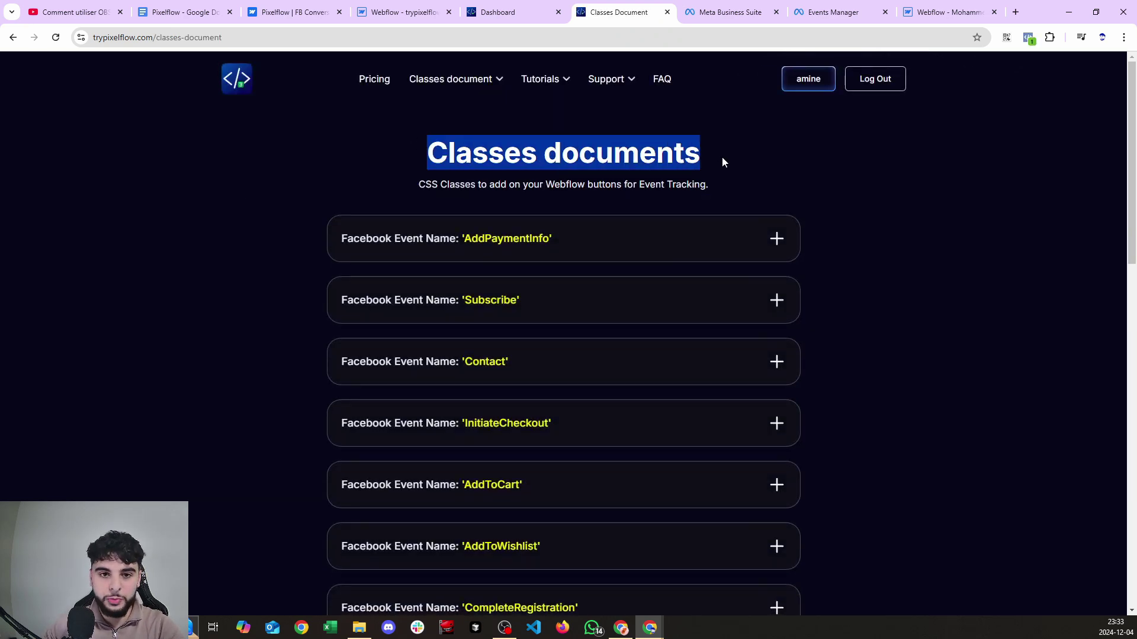
scroll(516, 196, "down", 4)
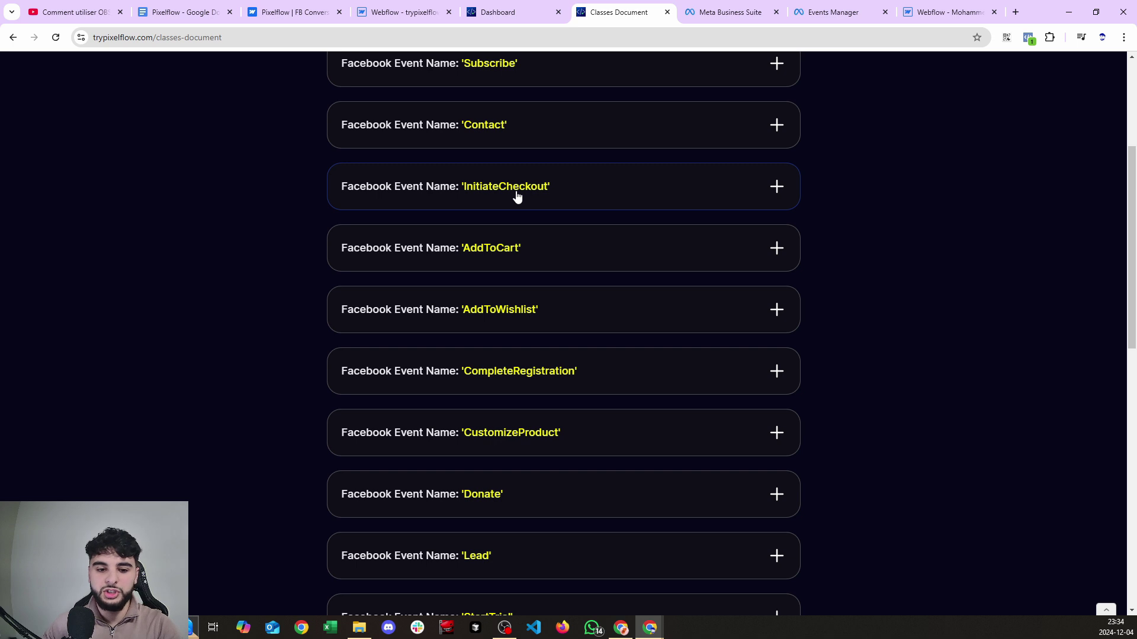
left_click(517, 195)
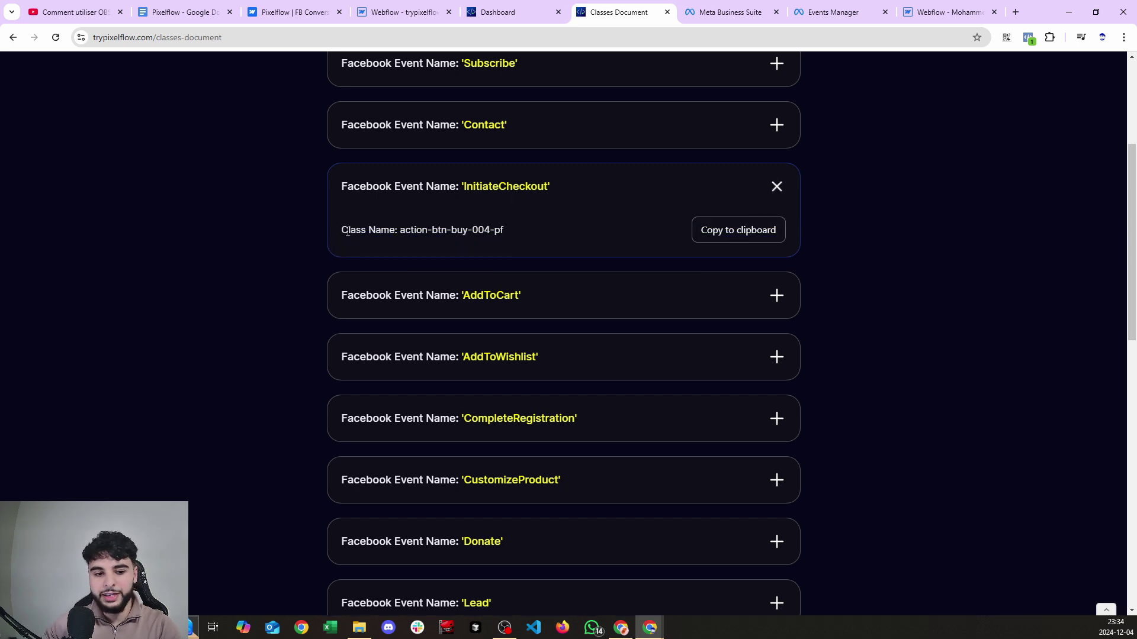
left_click_drag(347, 232, 503, 231)
left_click(395, 232)
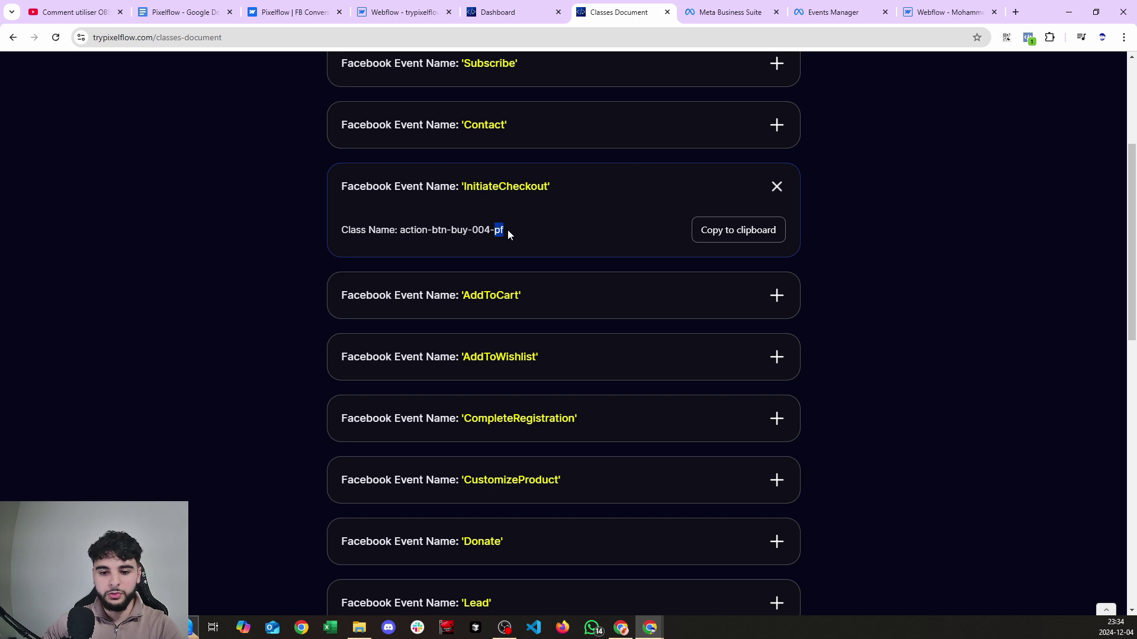
left_click(717, 237)
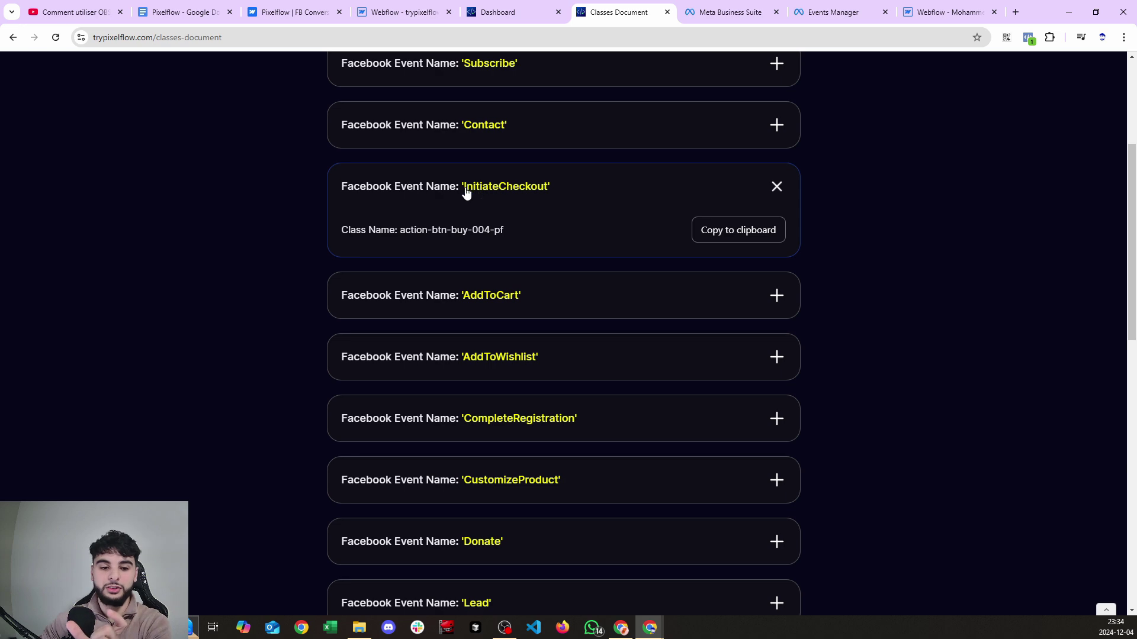
Step: Add the copied class action-btn-buy-004-pf to the START 7-DAY FREE TRIAL button in the home page's pricing card in Webflow
left_click(402, 12)
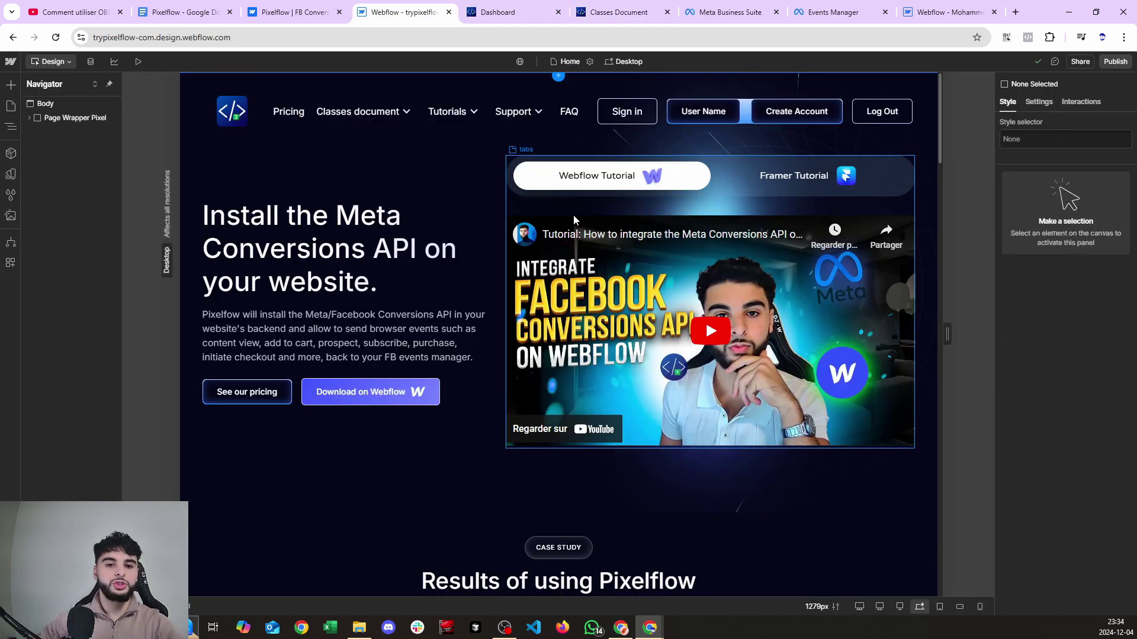
scroll(573, 214, "down", 20)
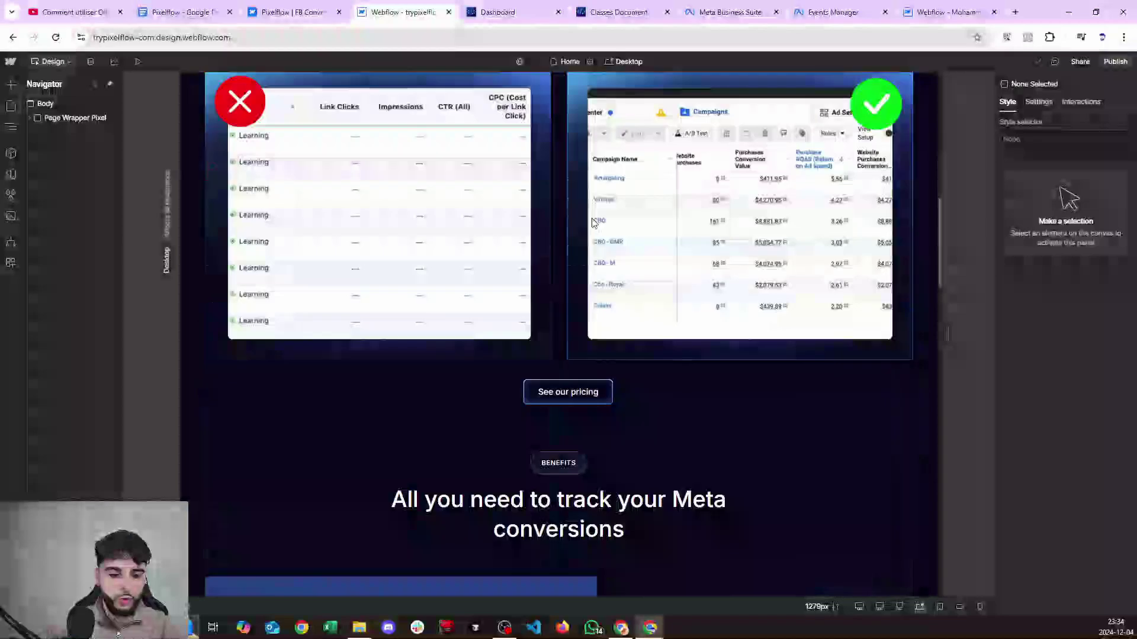
scroll(610, 262, "down", 15)
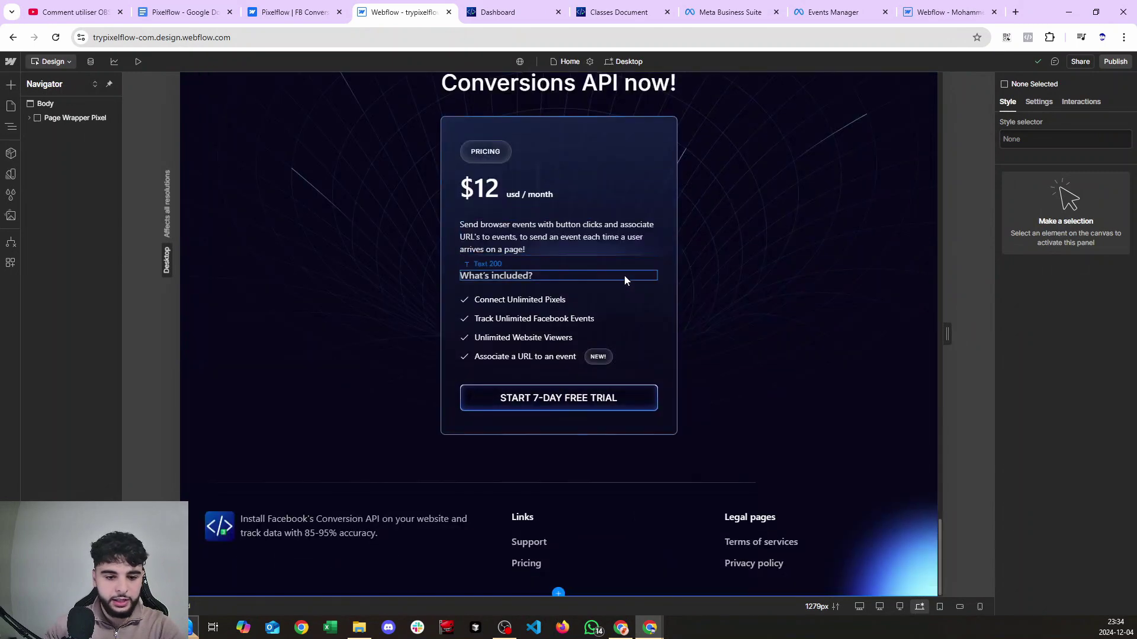
left_click(559, 402)
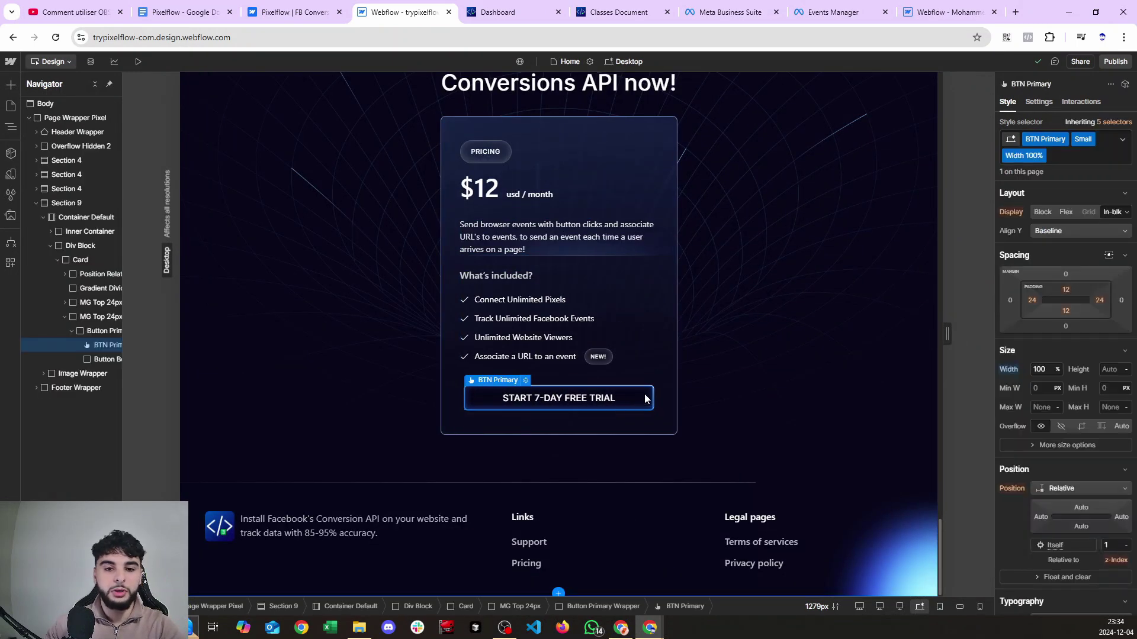
left_click(1074, 161)
key("ctrl+v")
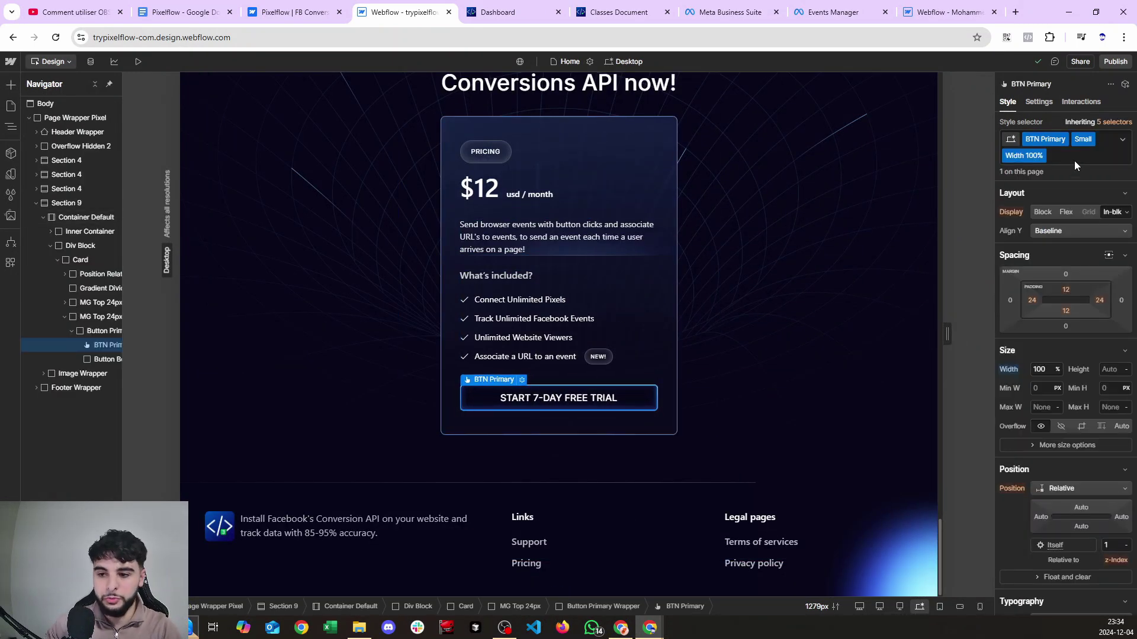
key("Return")
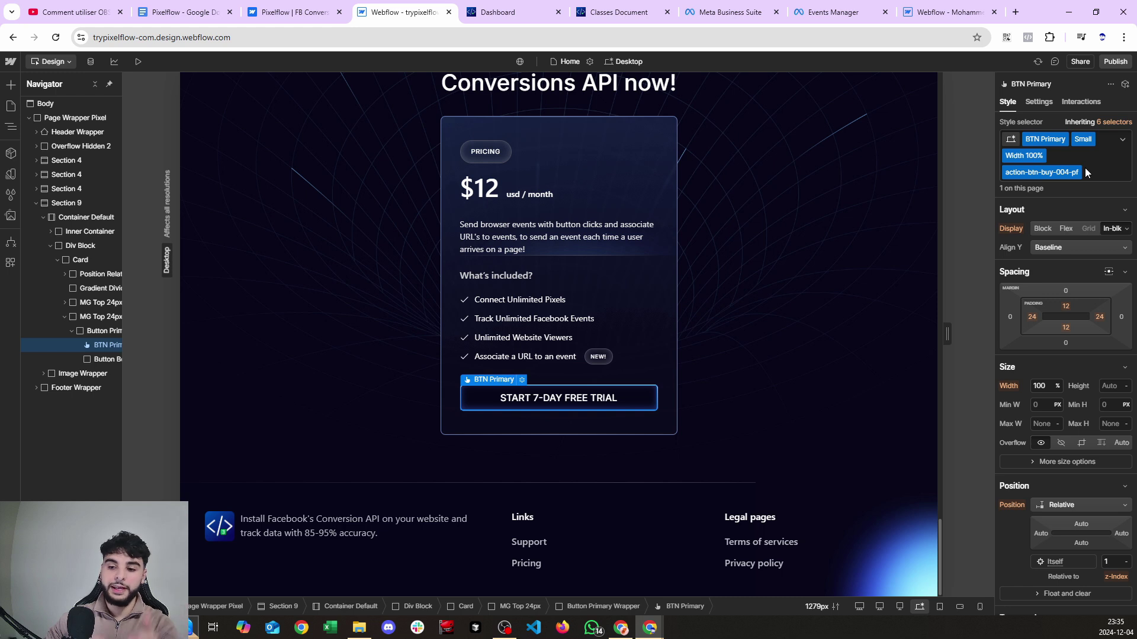
left_click(1115, 61)
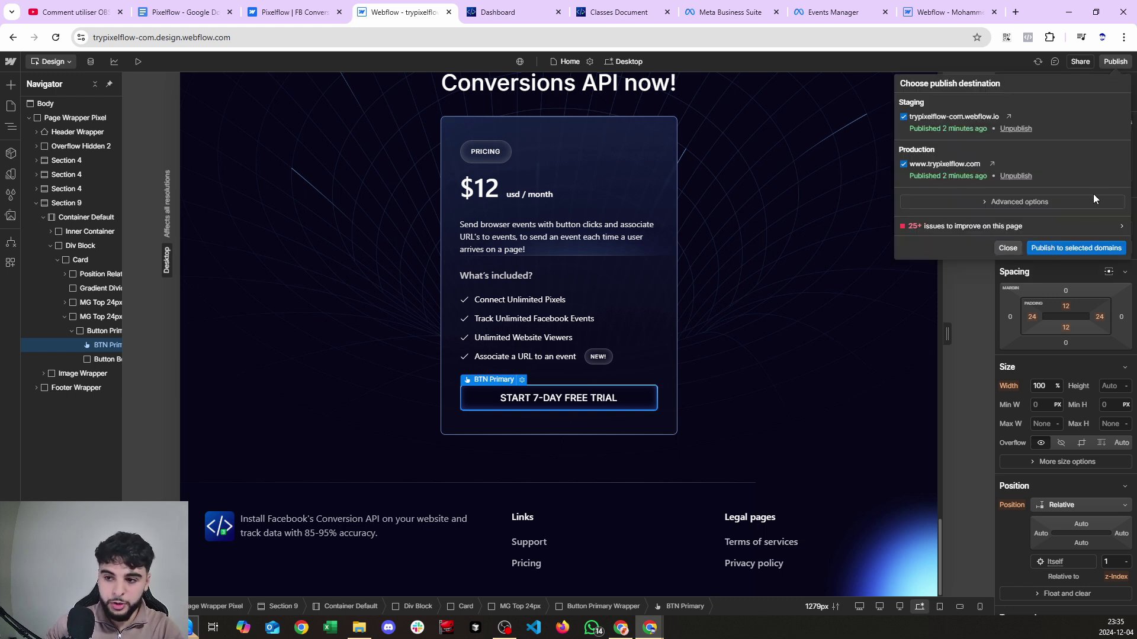
left_click(1059, 251)
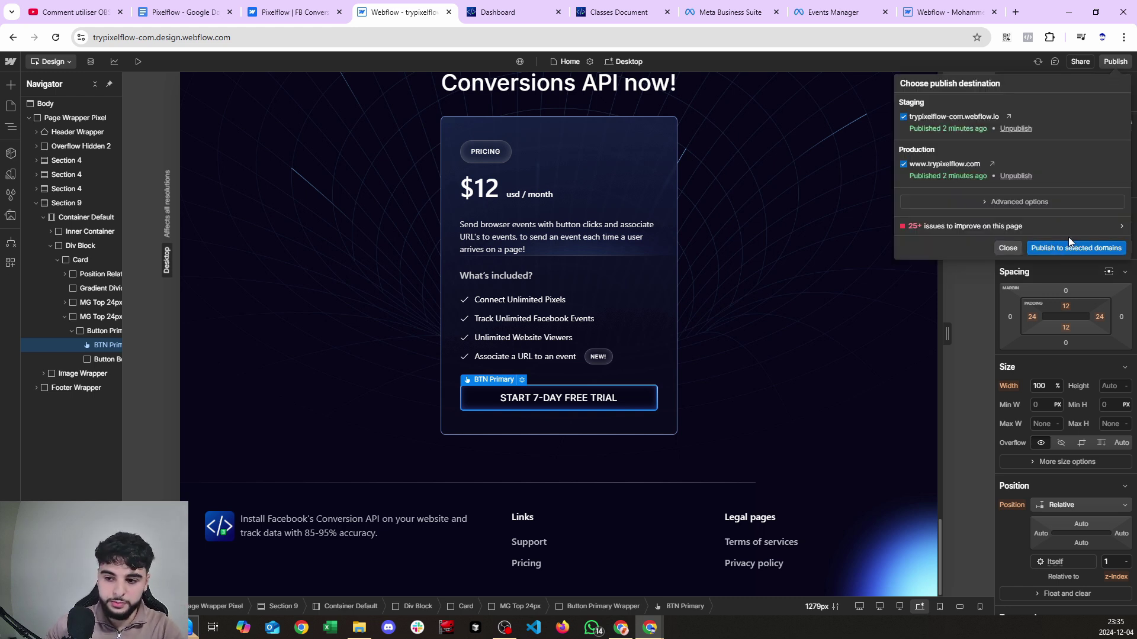
left_click(991, 165)
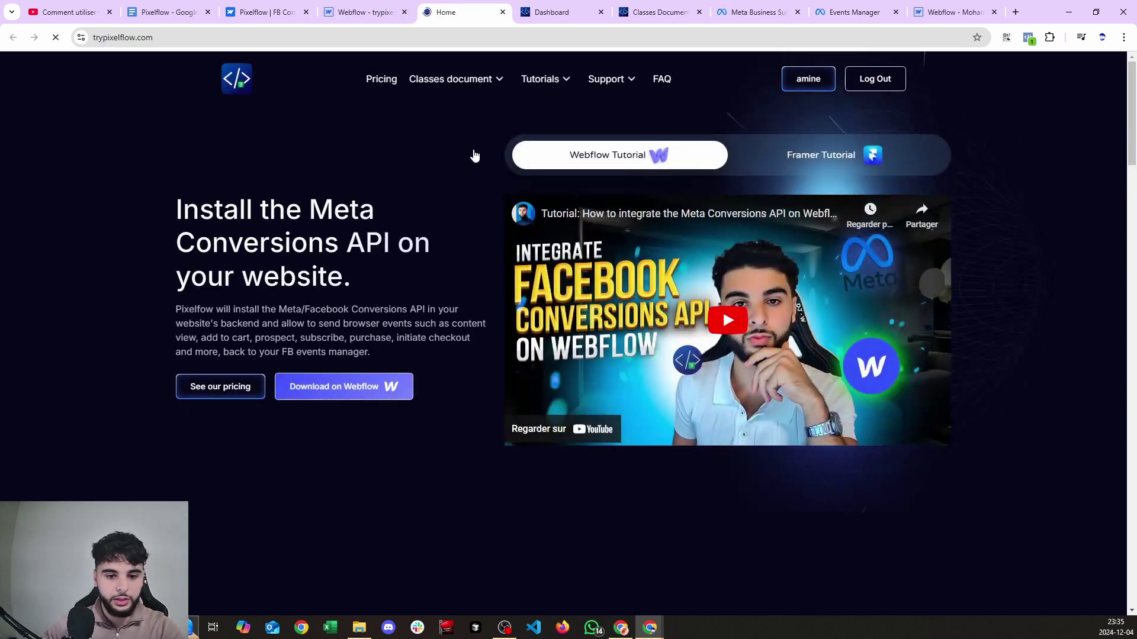
left_click(381, 79)
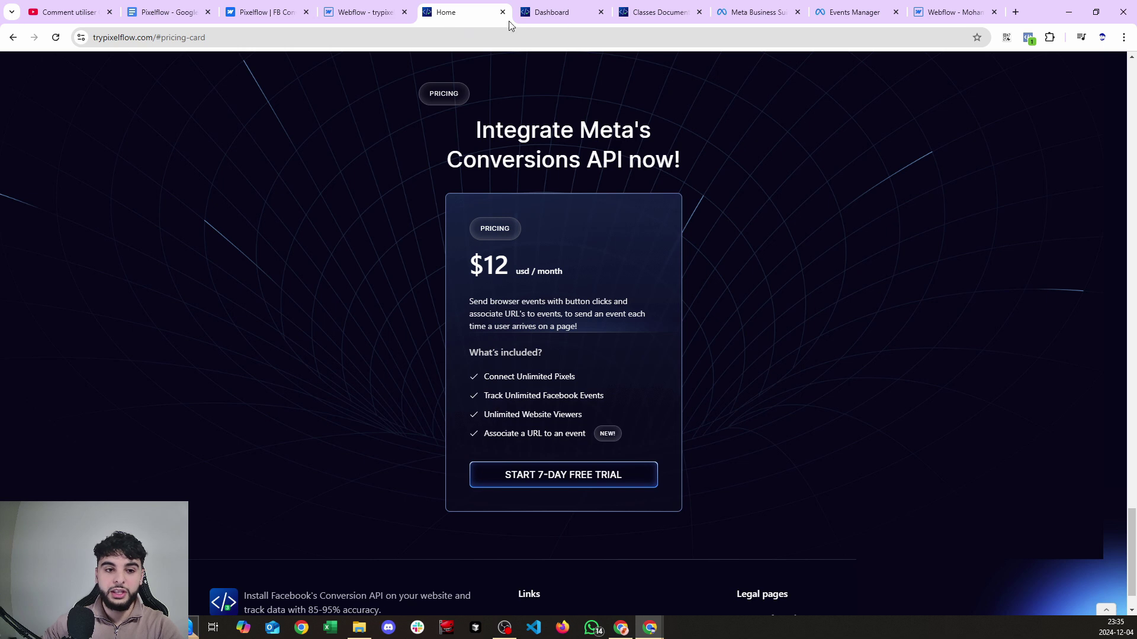
Step: Trigger the live site's START 7-DAY FREE TRIAL button and check Youtube_example's test events in Events Manager
left_click(660, 12)
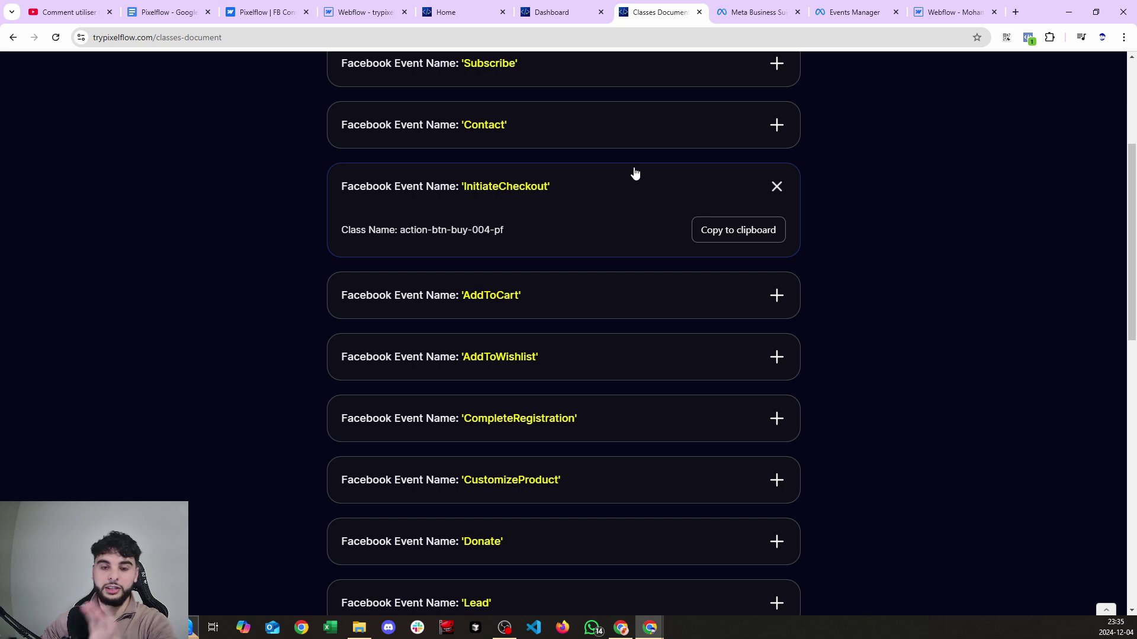
left_click(842, 11)
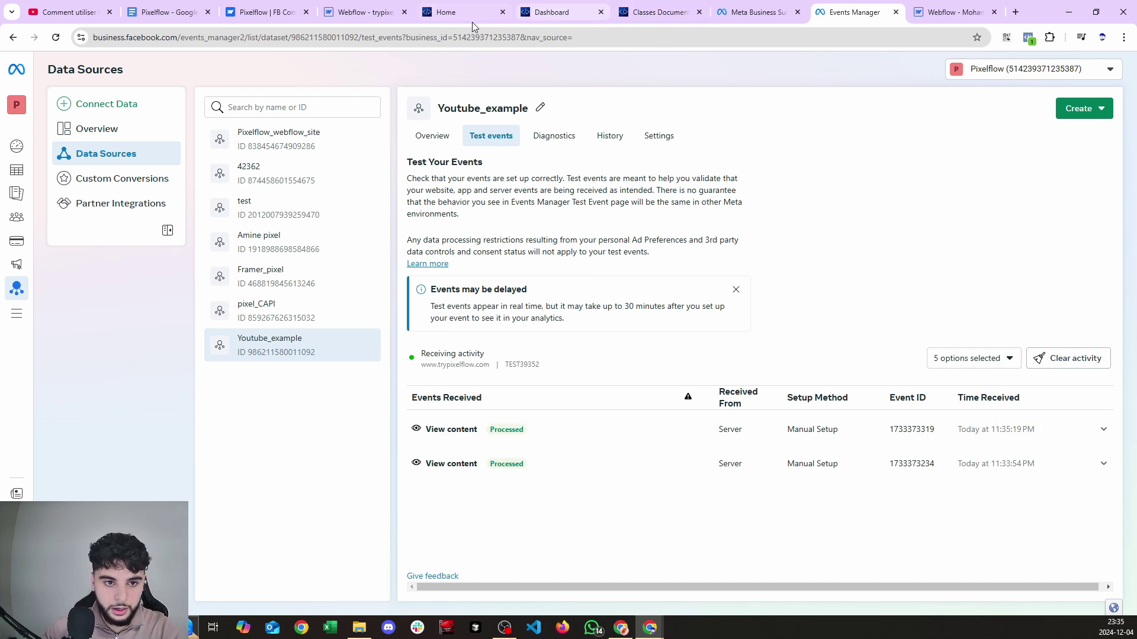
left_click(452, 19)
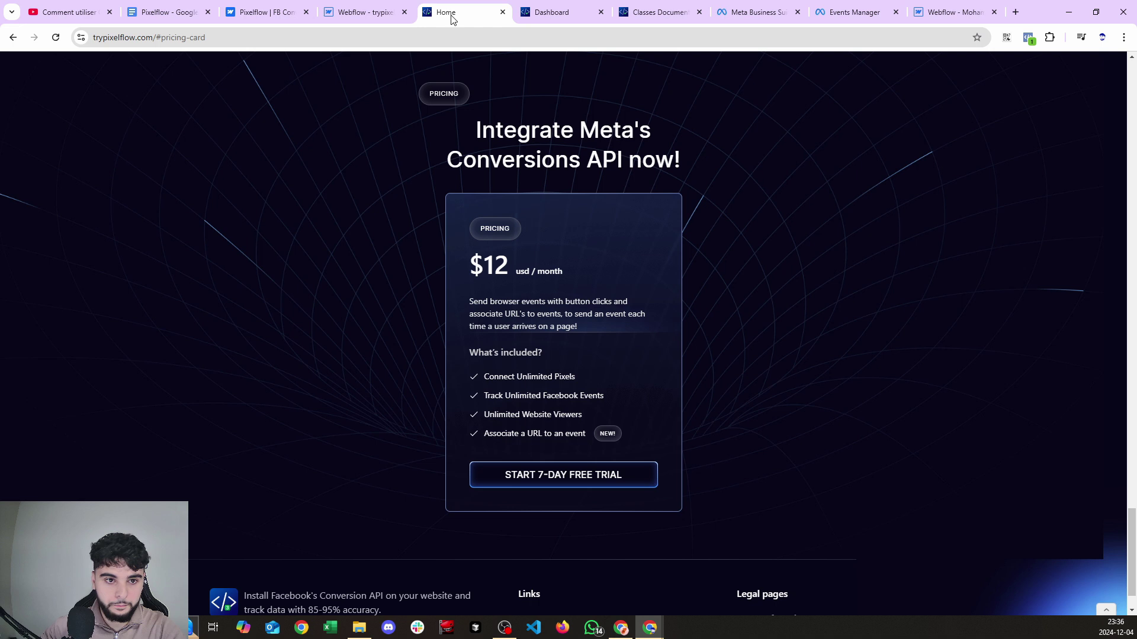
left_click(550, 485)
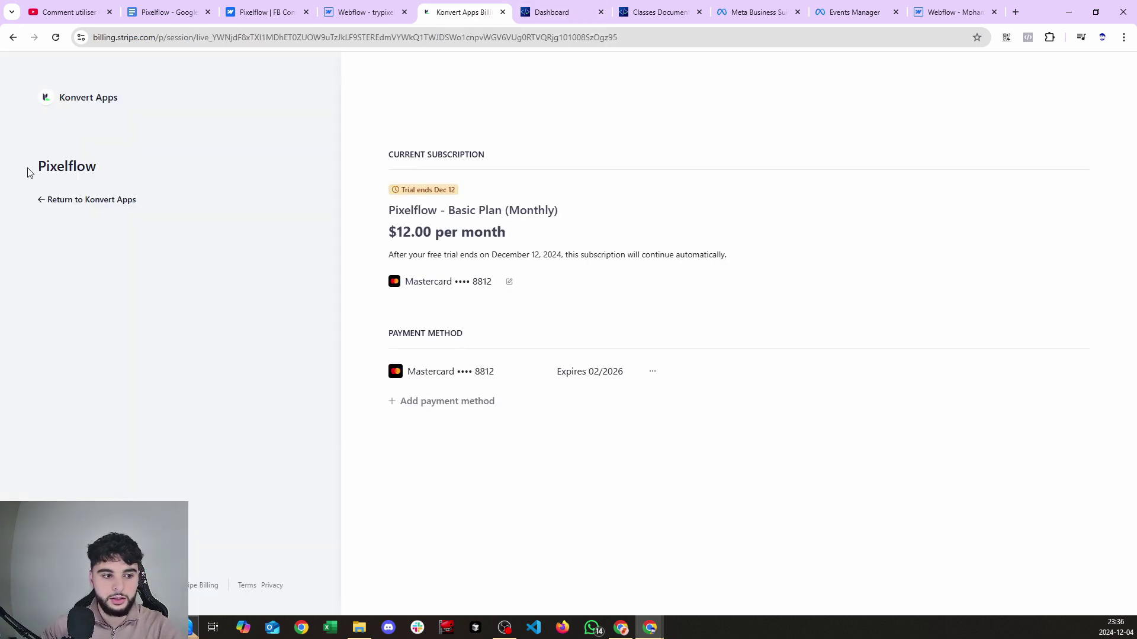
left_click(64, 204)
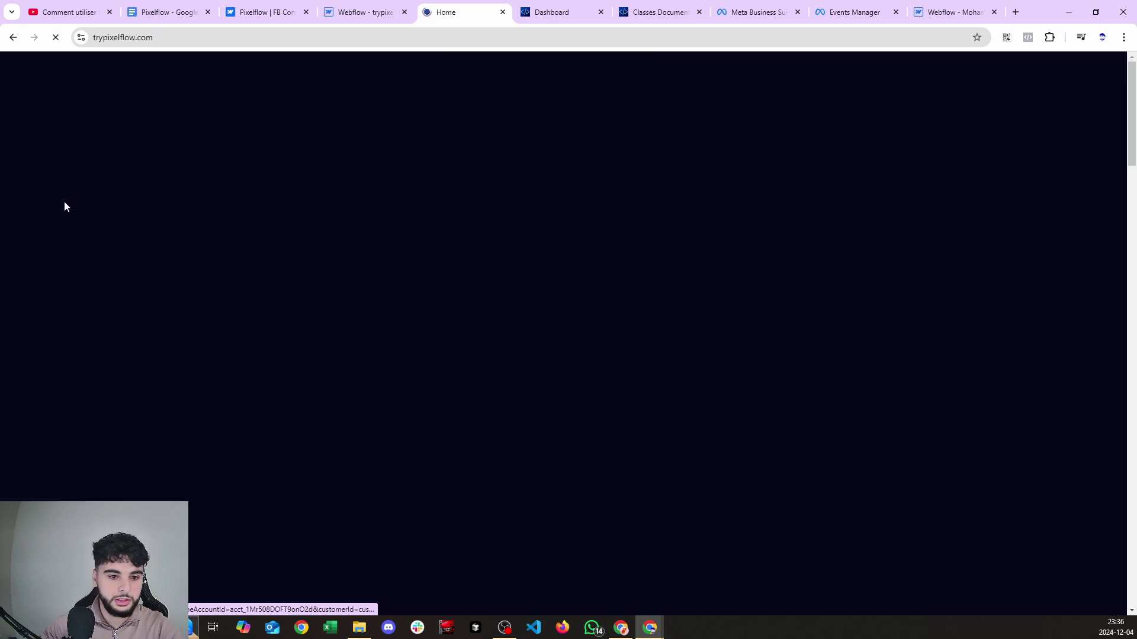
left_click(829, 12)
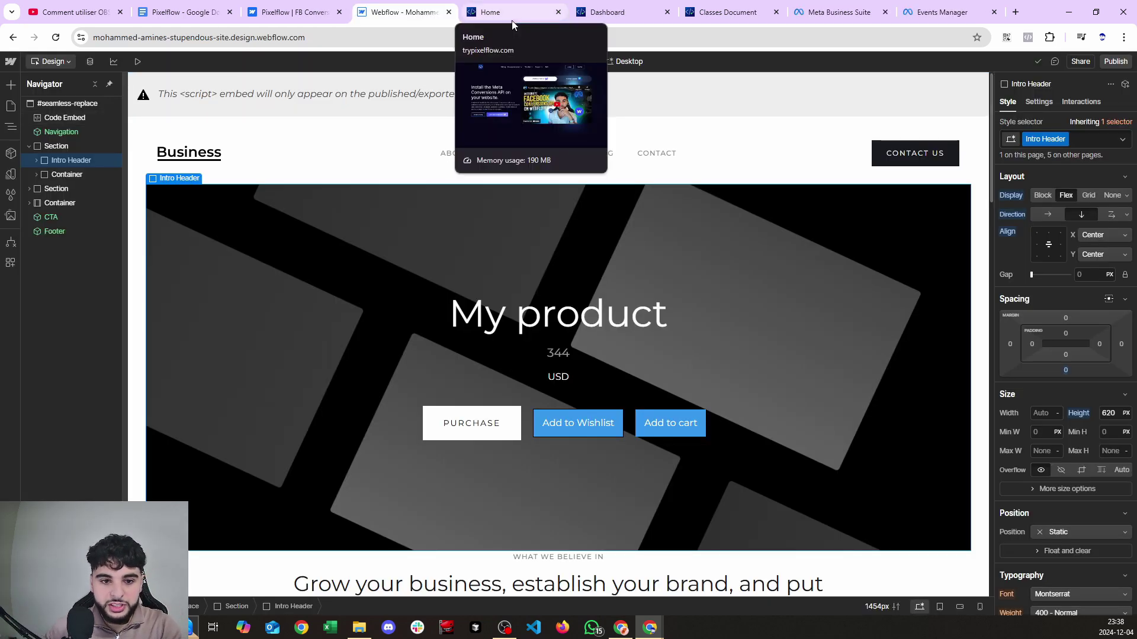
Step: Copy the Purchase event's class name, action-btn-plc-ord-018-pf, from the PixelFlow classes document
left_click(723, 12)
scroll(592, 330, "up", 2)
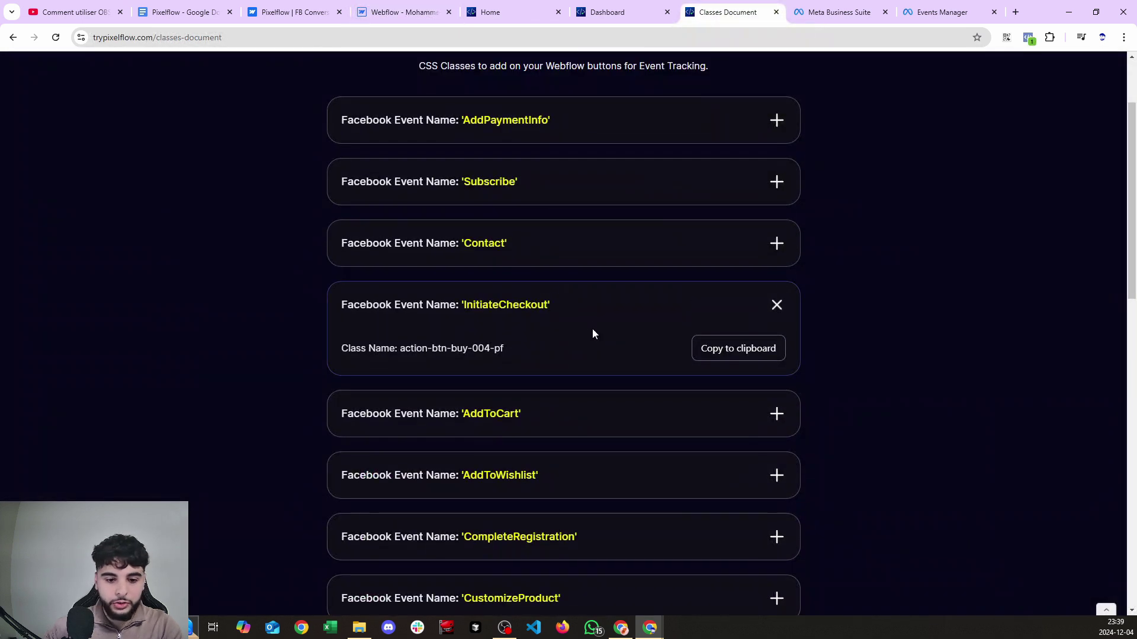
left_click(593, 322)
scroll(594, 320, "up", 2)
left_click(513, 245)
left_click(514, 245)
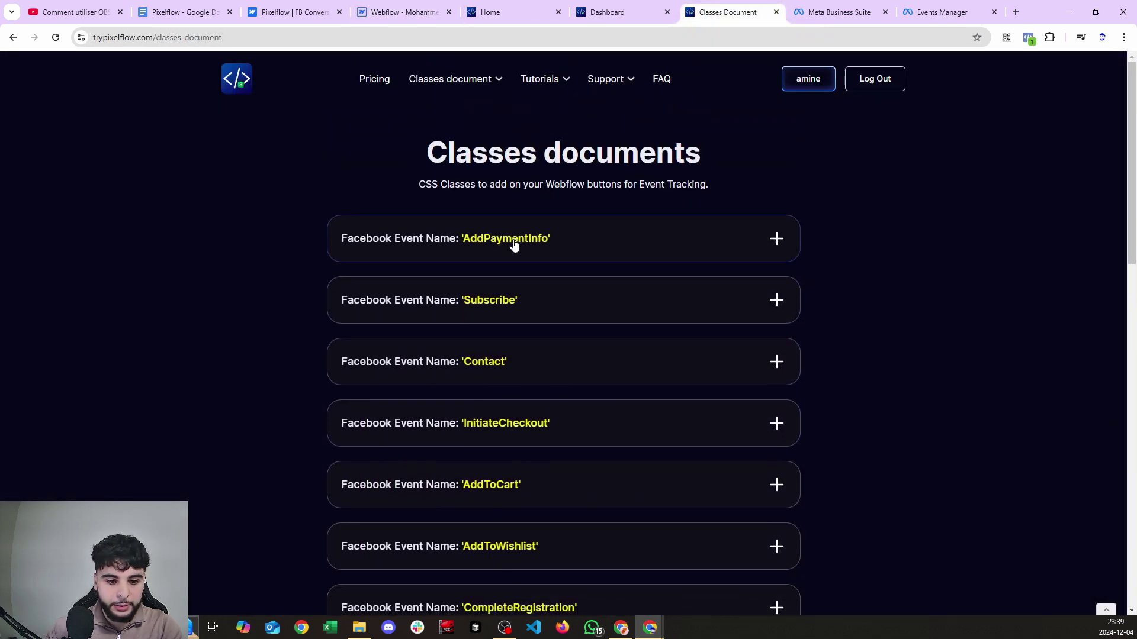
scroll(532, 267, "down", 14)
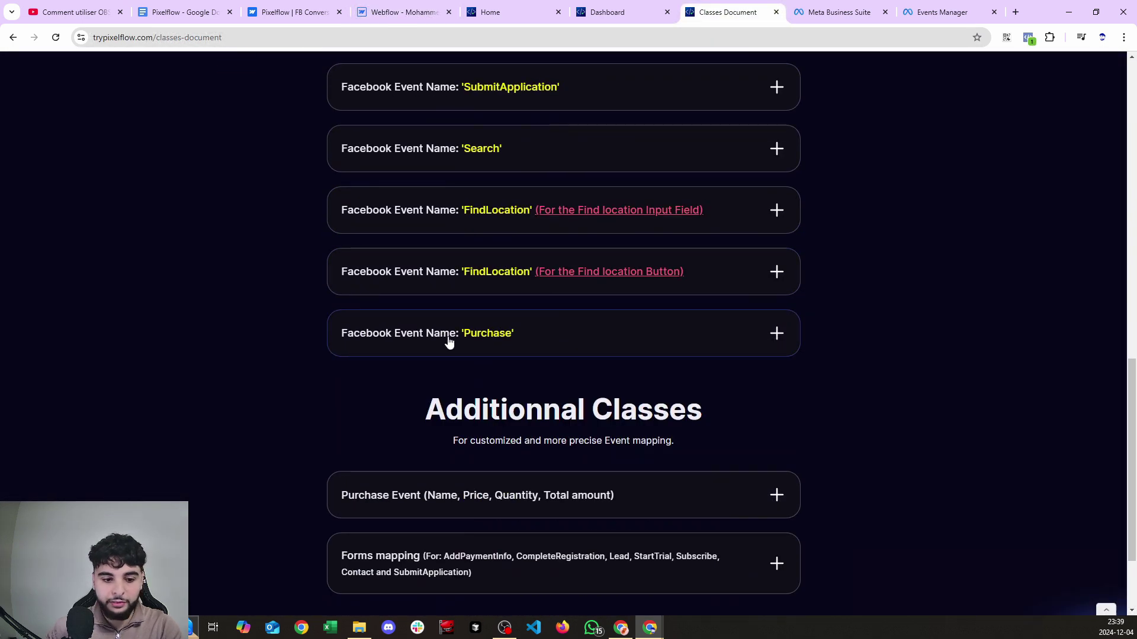
left_click(504, 334)
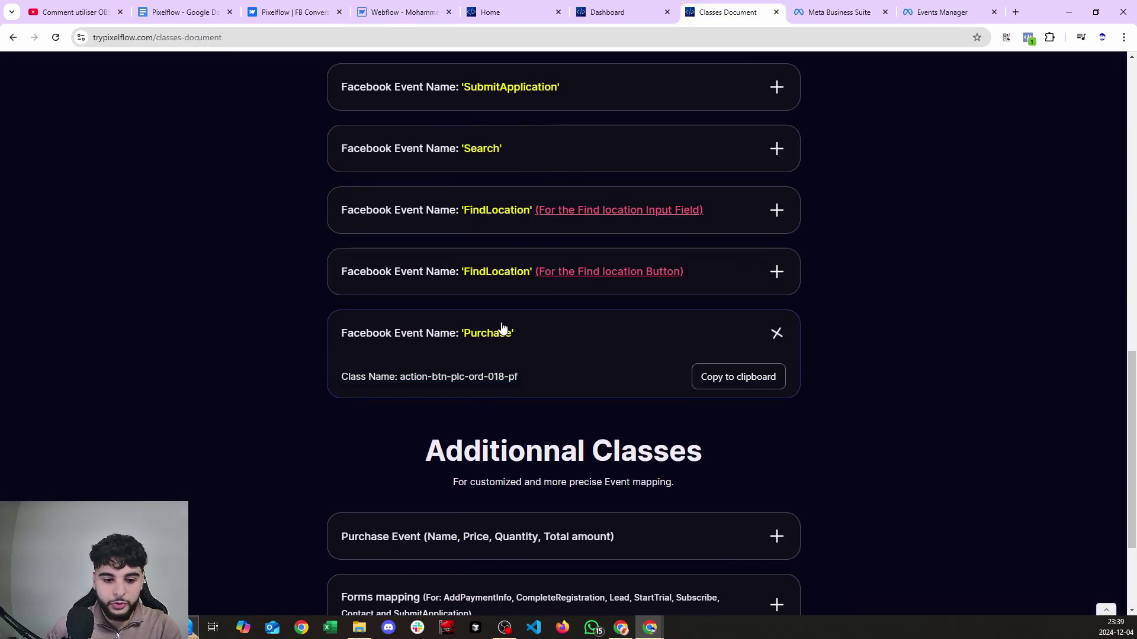
left_click(722, 384)
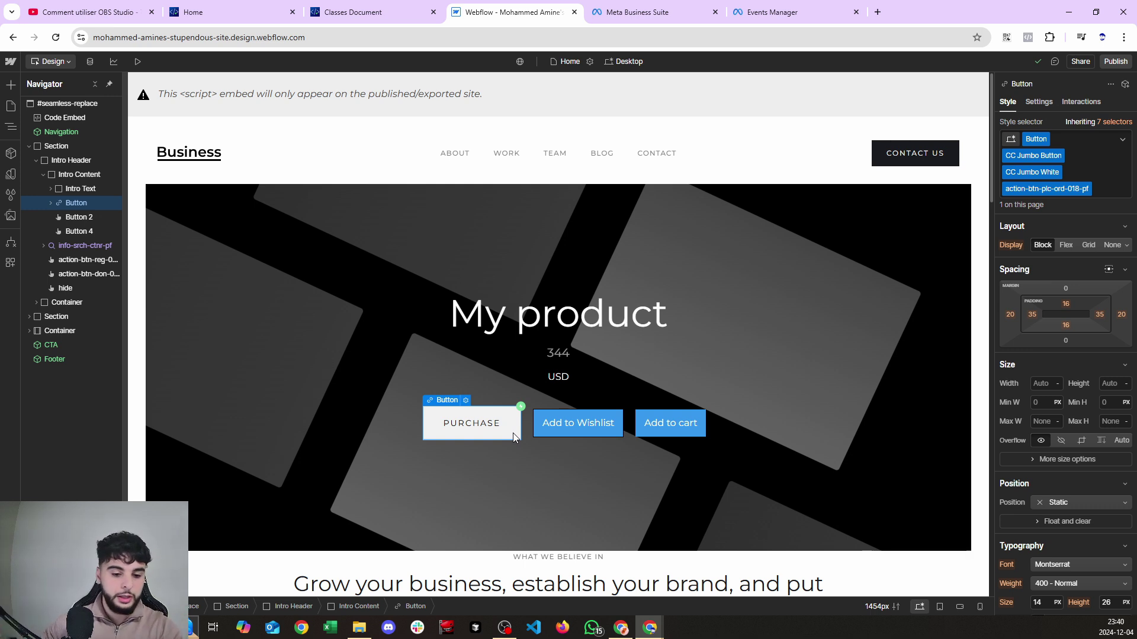
Step: Remove the last combo class from the product page's PURCHASE button in Webflow and apply action-btn-plc-ord-018-pf again
left_click(1107, 190)
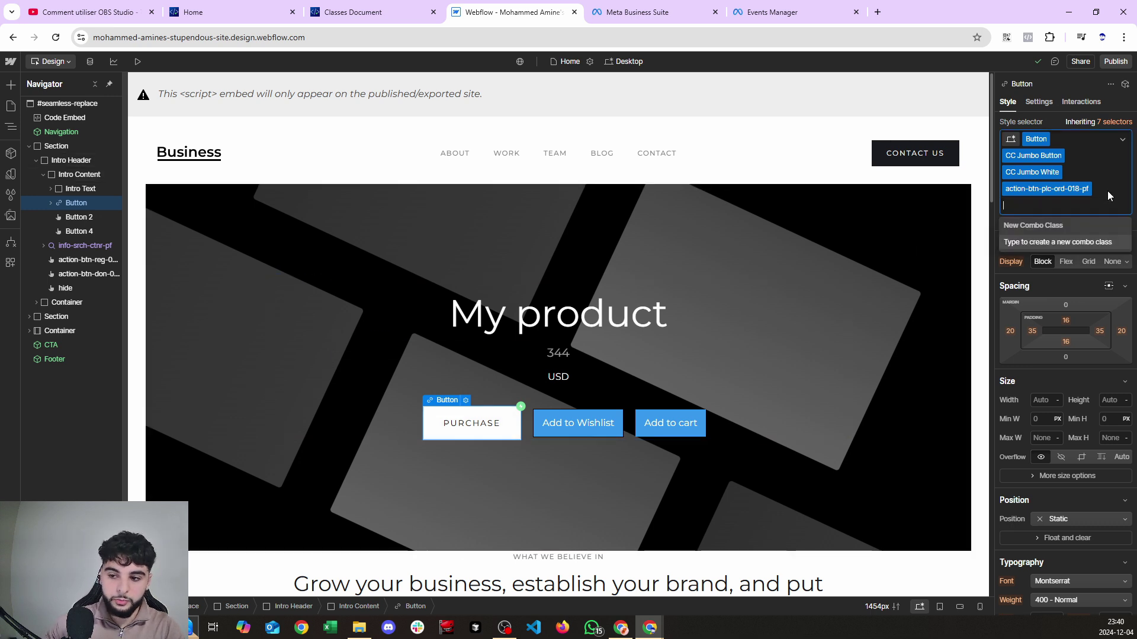
key("BackSpace")
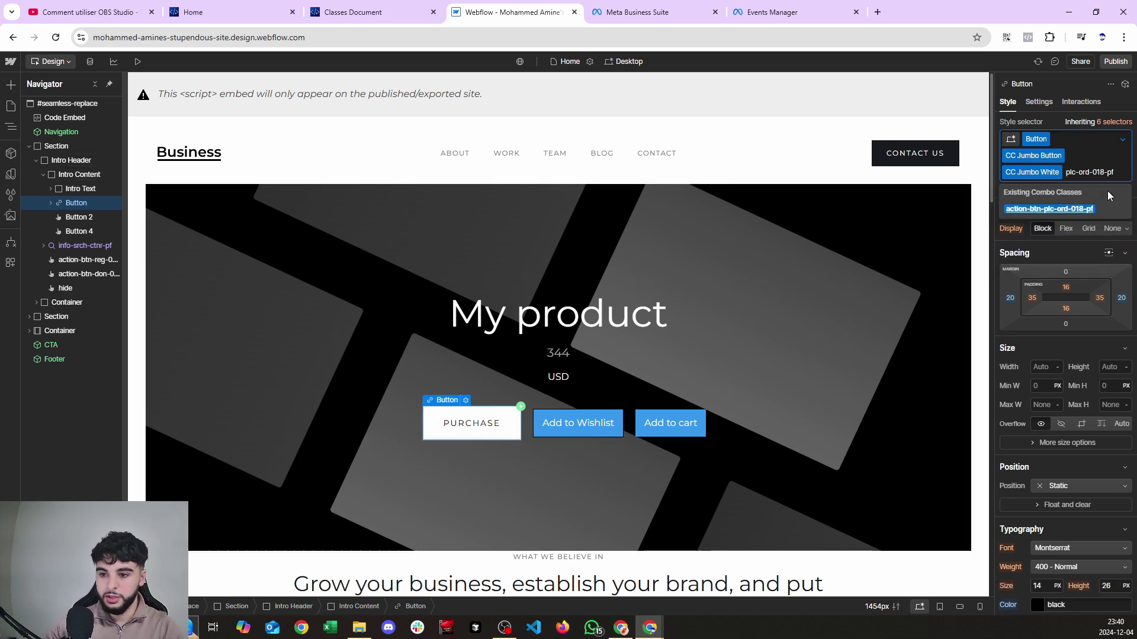
key("Return")
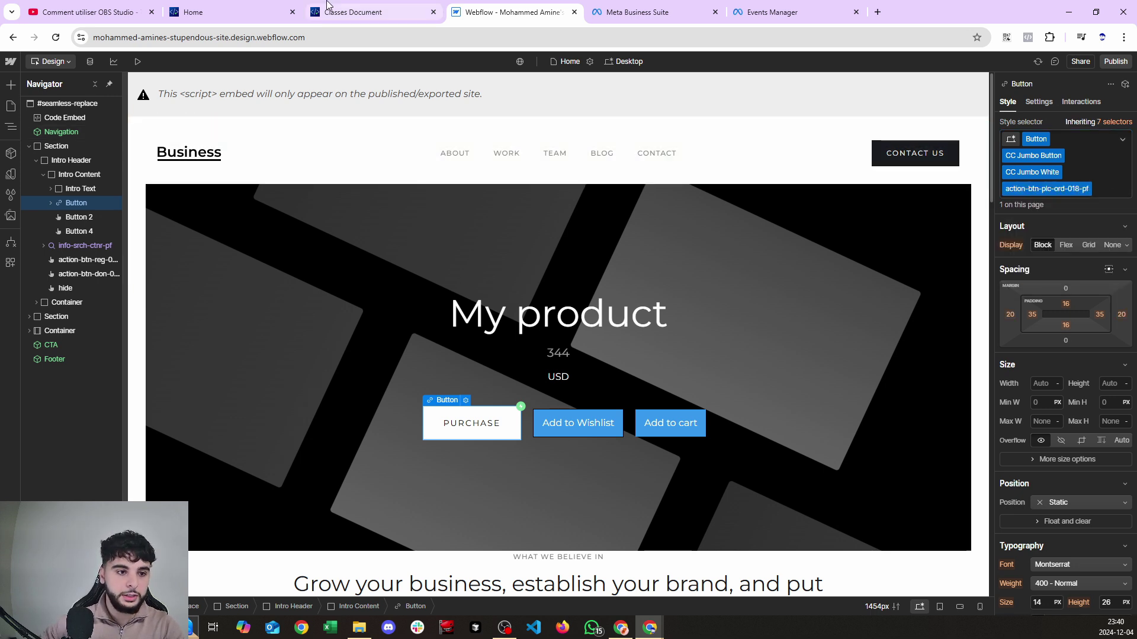
Step: Review the Purchase class name in the PixelFlow document, and inspect the classes on the product page's price and heading in Webflow
left_click(385, 10)
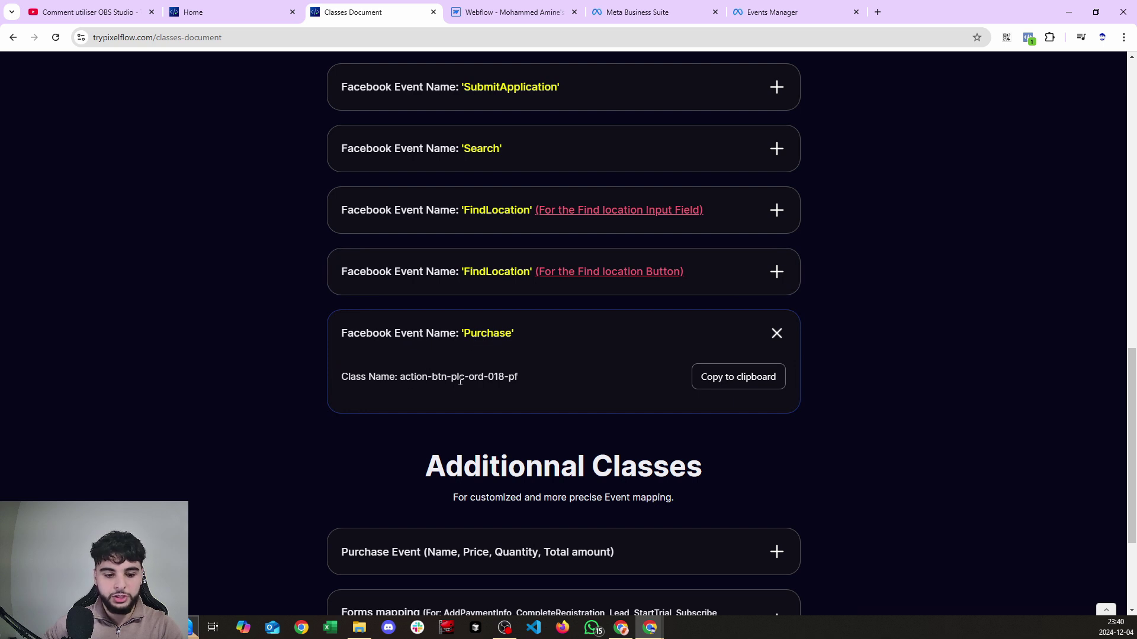
left_click(512, 13)
key("Escape")
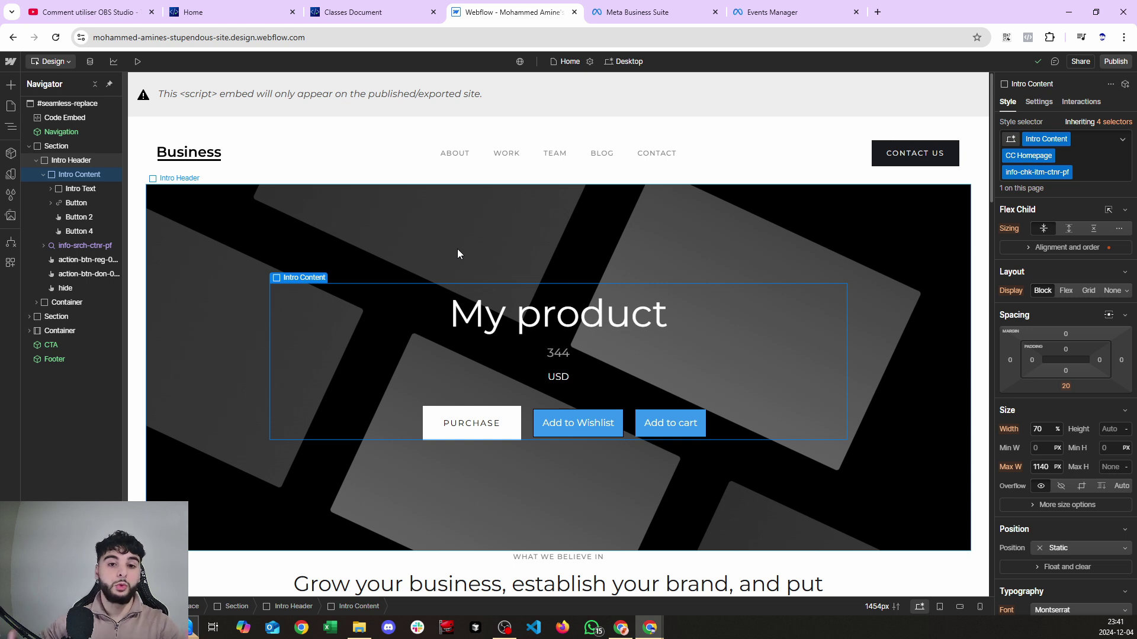
left_click(559, 354)
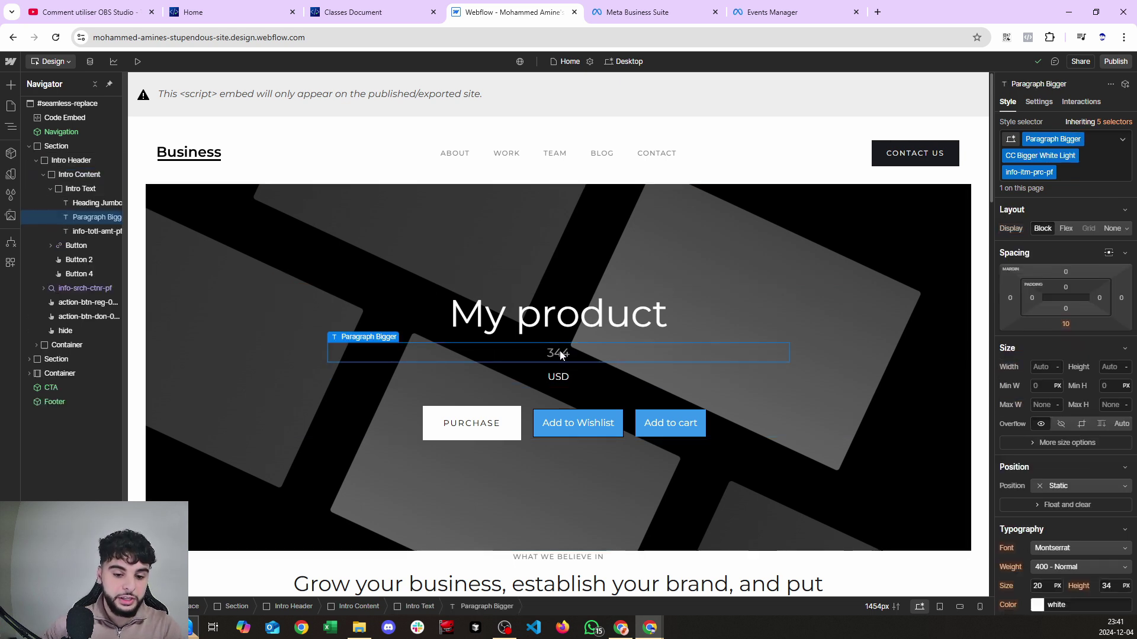
left_click(566, 321)
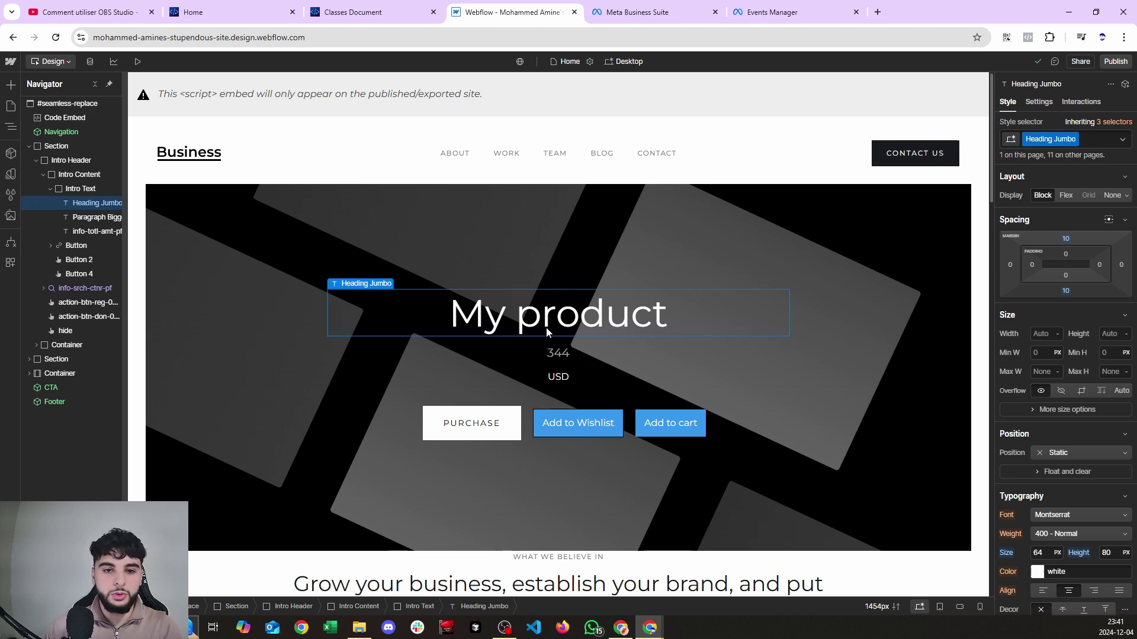
Step: Expand the Purchase Event (Name, Price, Quantity, Total amount) entry under Additional Classes in the PixelFlow classes document
left_click(370, 12)
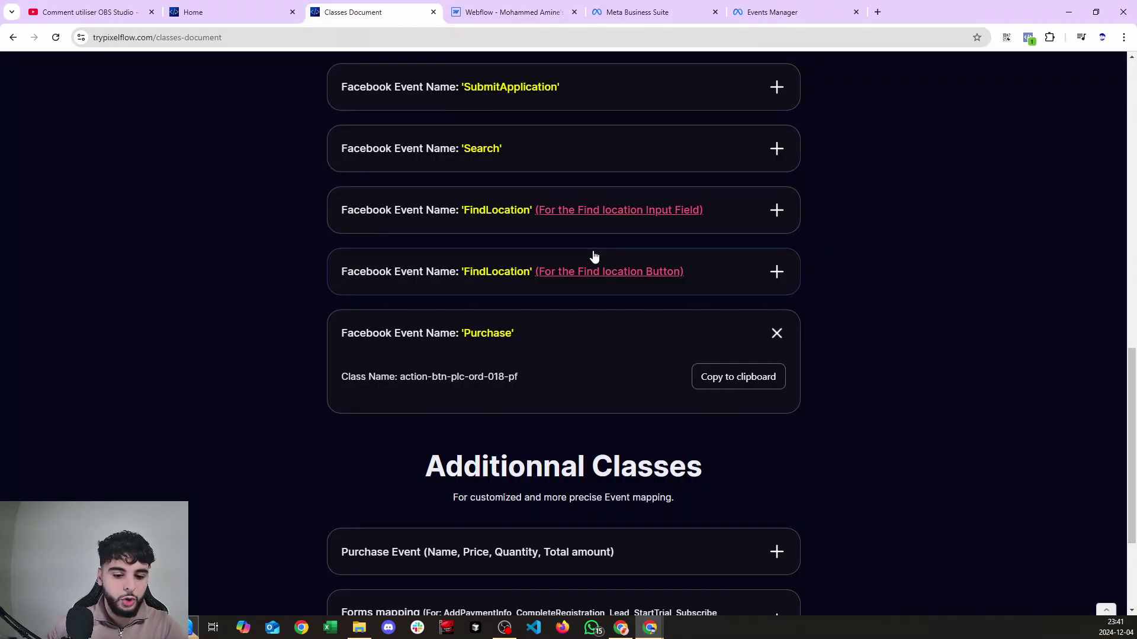
scroll(592, 255, "up", 15)
scroll(594, 241, "down", 17)
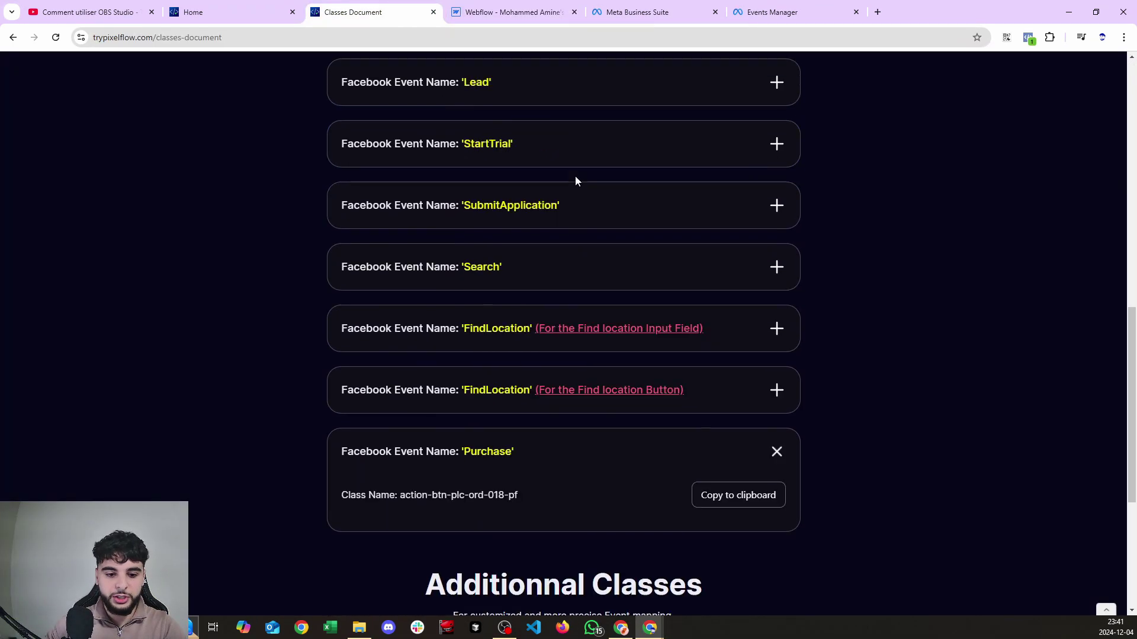
left_click_drag(421, 287, 763, 288)
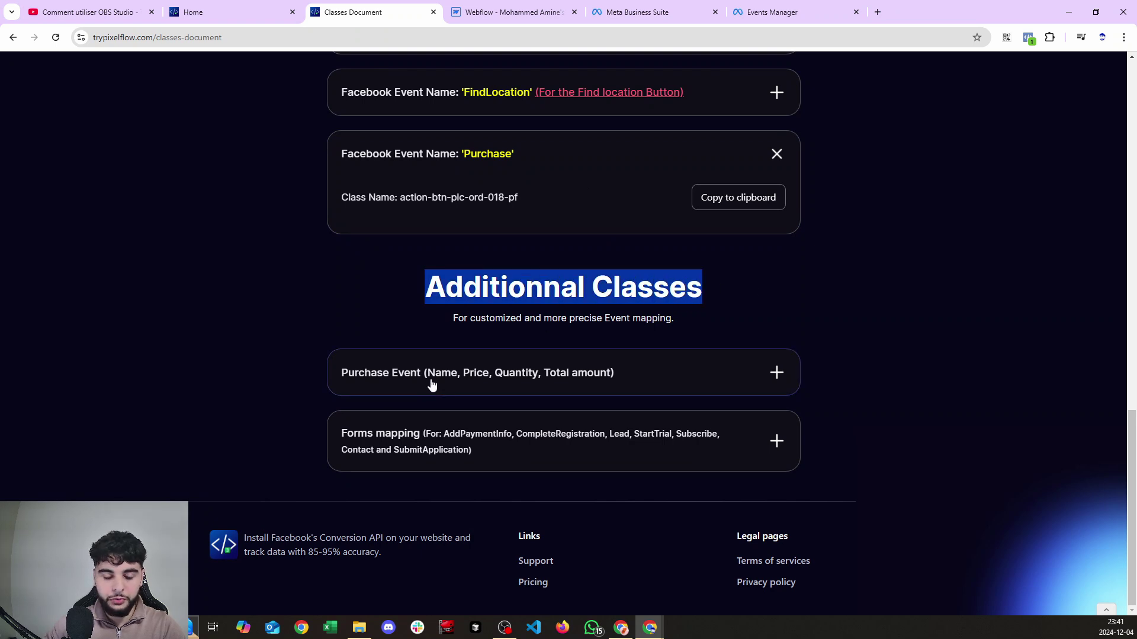
left_click(577, 369)
scroll(506, 331, "down", 4)
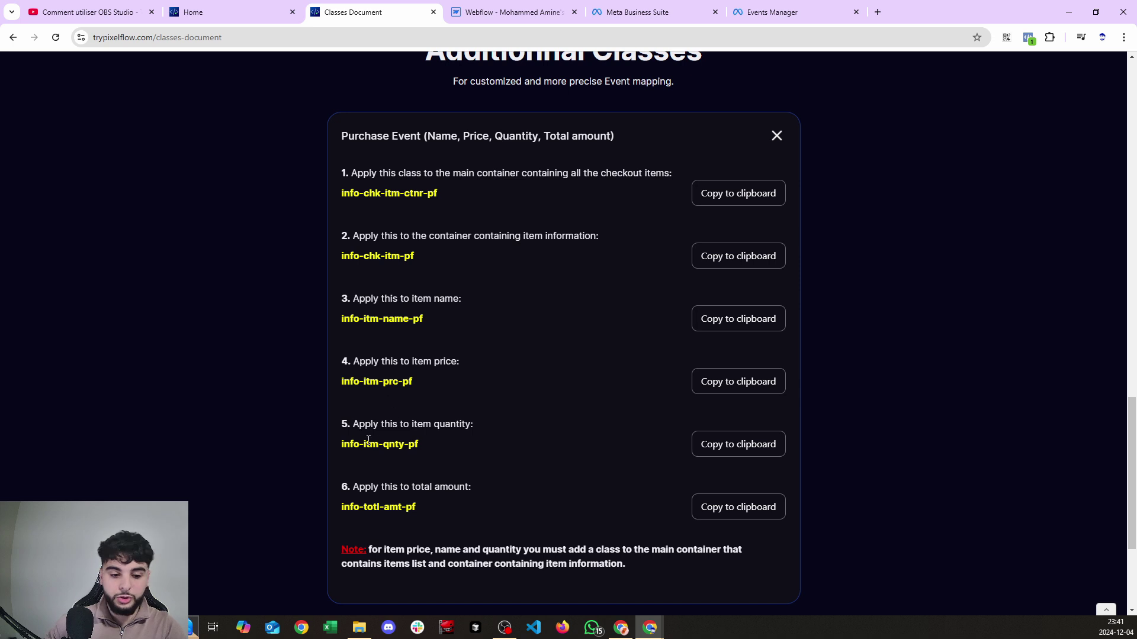
Step: Read the item quantity class info-itm-qnty-pf and the total amount class info-totl-amt-pf with their instructions
left_click_drag(354, 444, 423, 444)
left_click(409, 441)
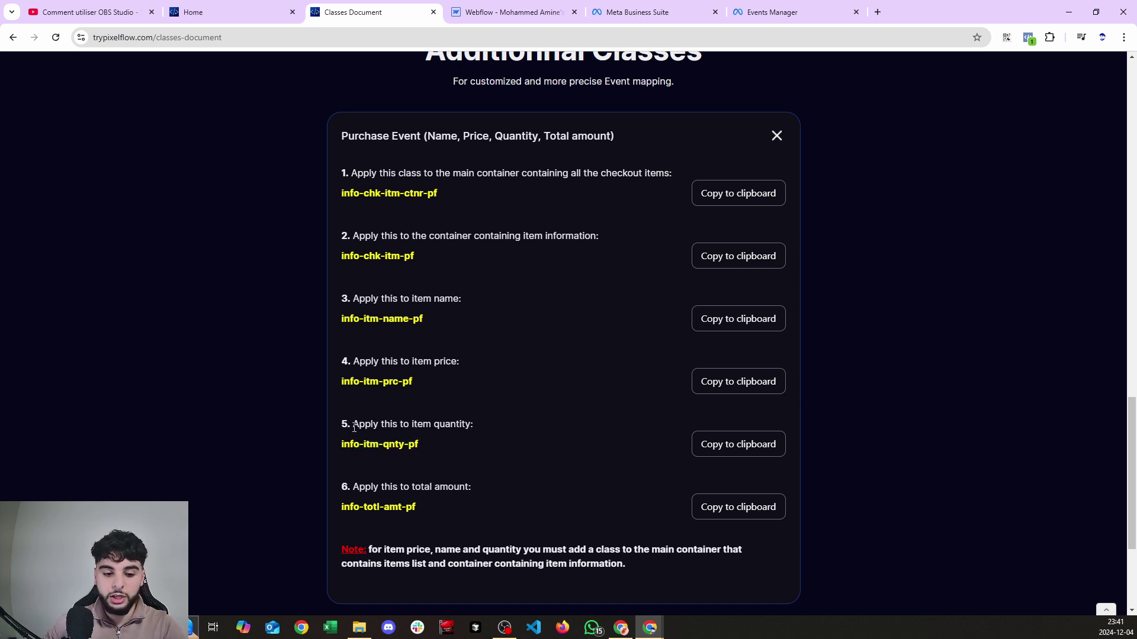
left_click_drag(354, 427, 484, 426)
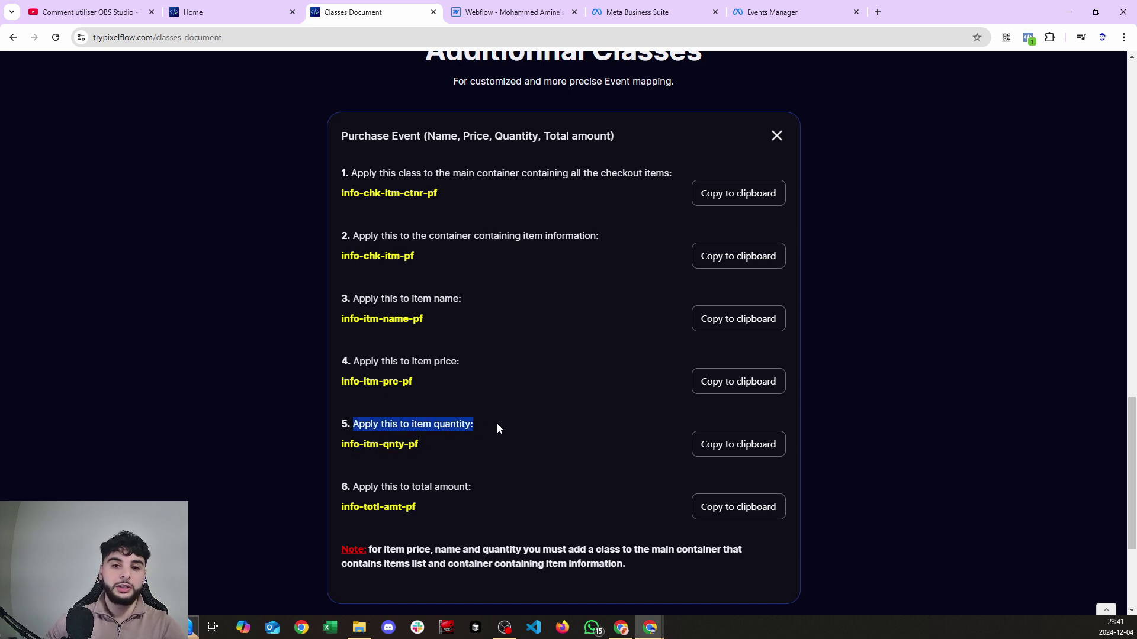
left_click(497, 425)
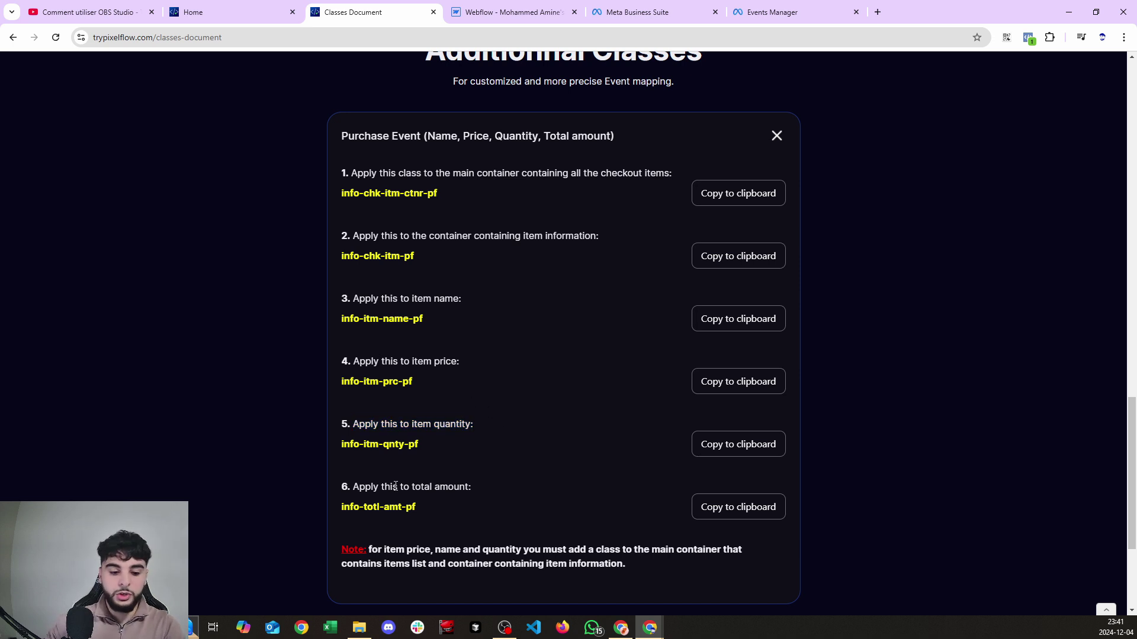
left_click_drag(355, 489, 469, 489)
left_click(390, 507)
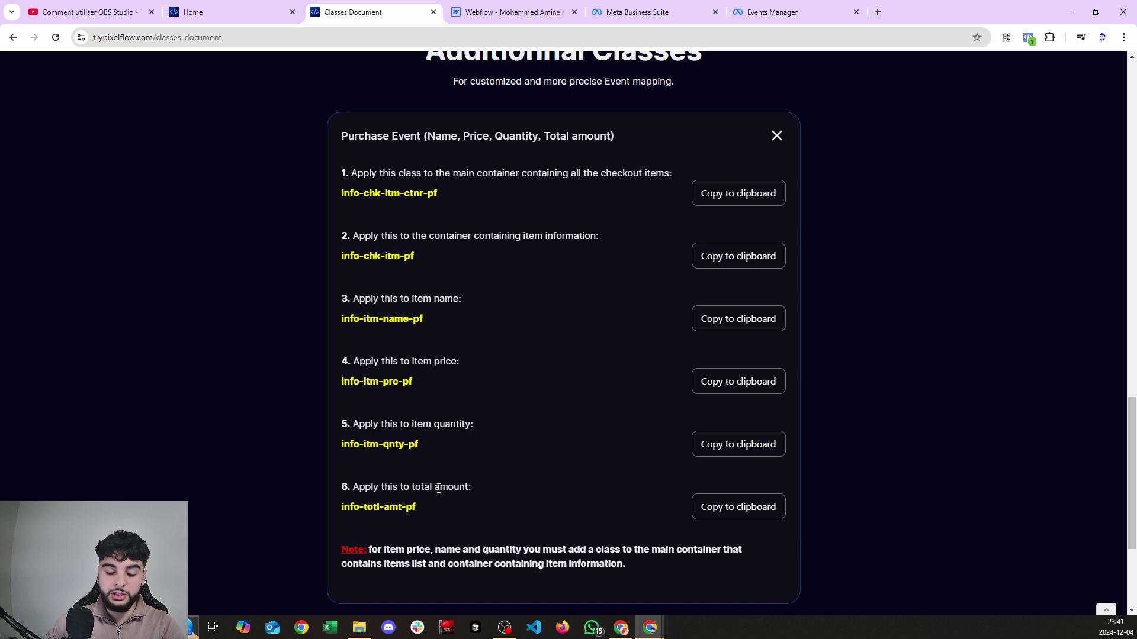
left_click_drag(355, 489, 342, 510)
left_click(419, 488)
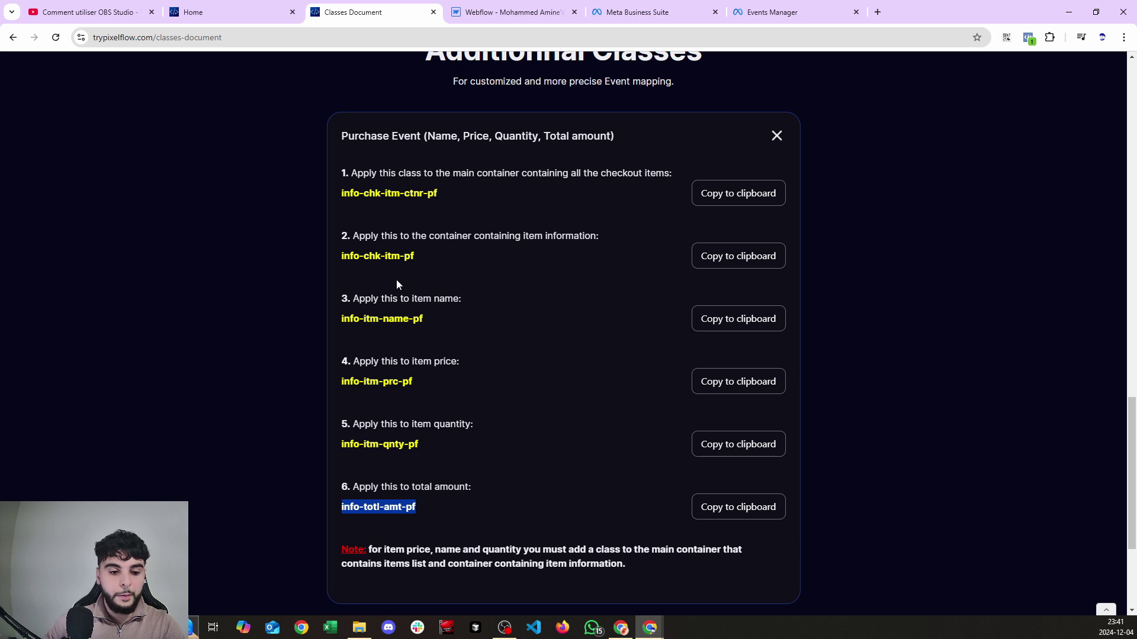
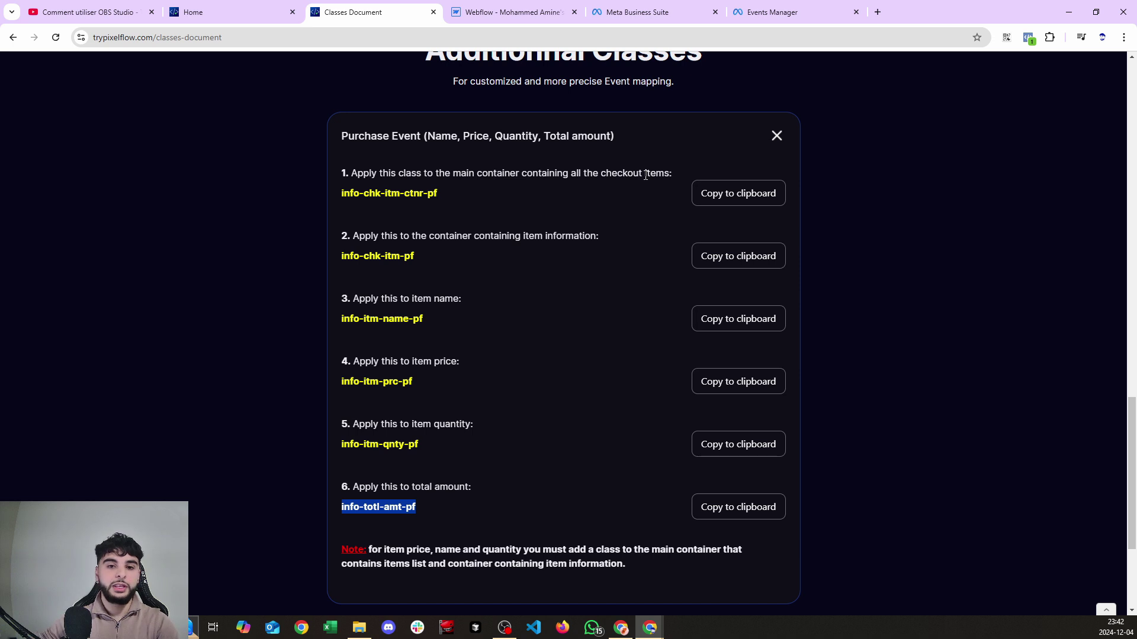
Step: Copy the checkout container class info-chk-itm-ctnr-pf and reapply it as the last combo class of the Intro Content block in Webflow
left_click(718, 190)
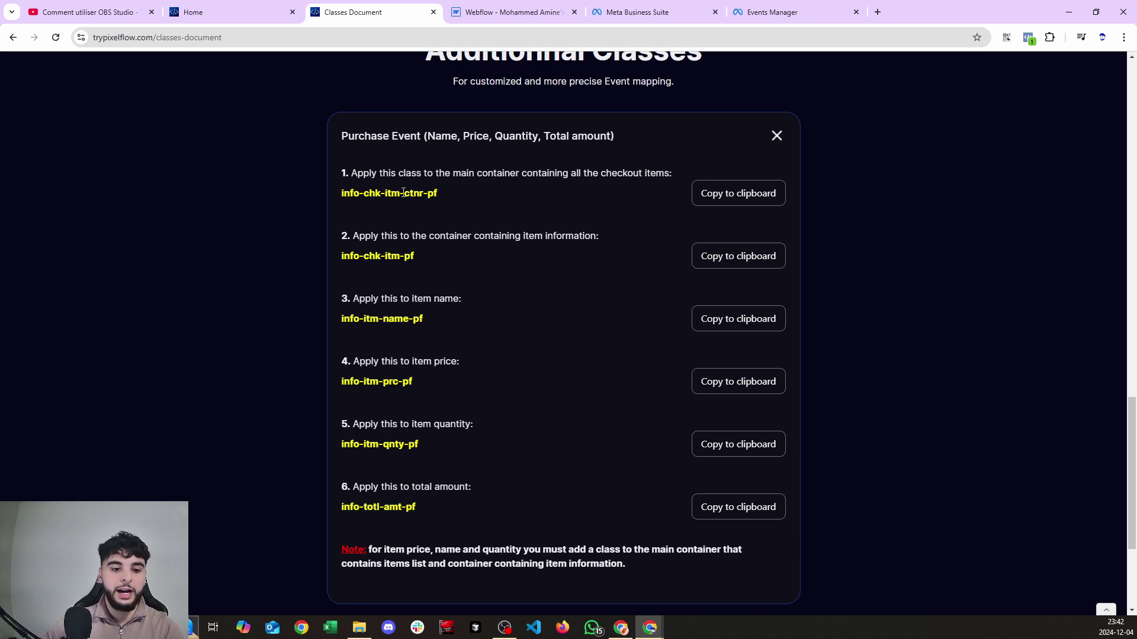
left_click(509, 11)
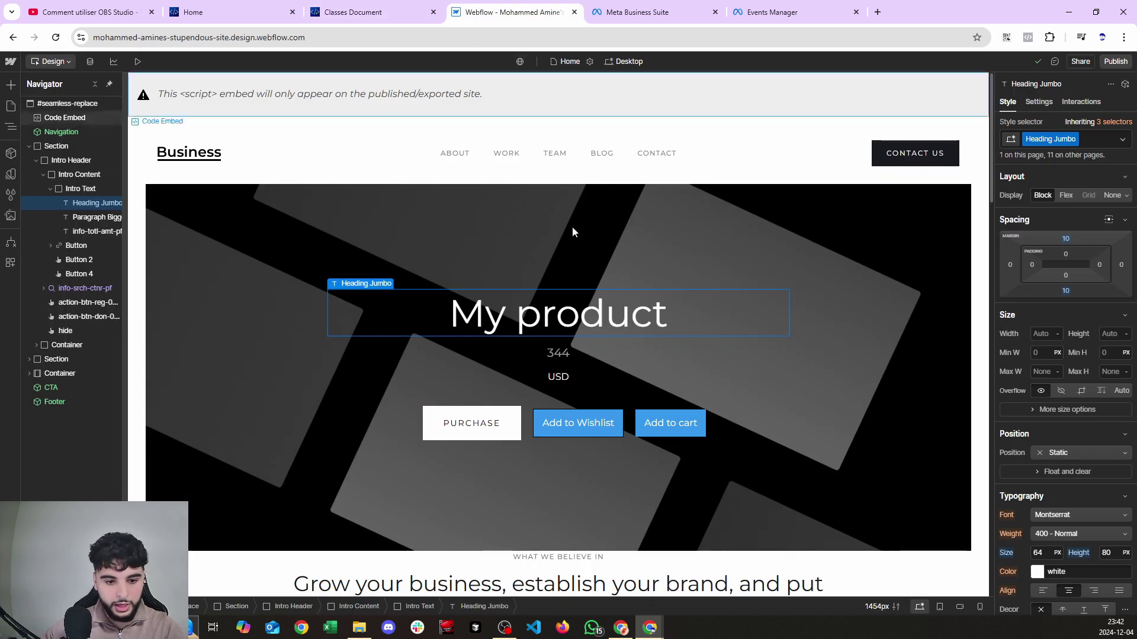
left_click(494, 349)
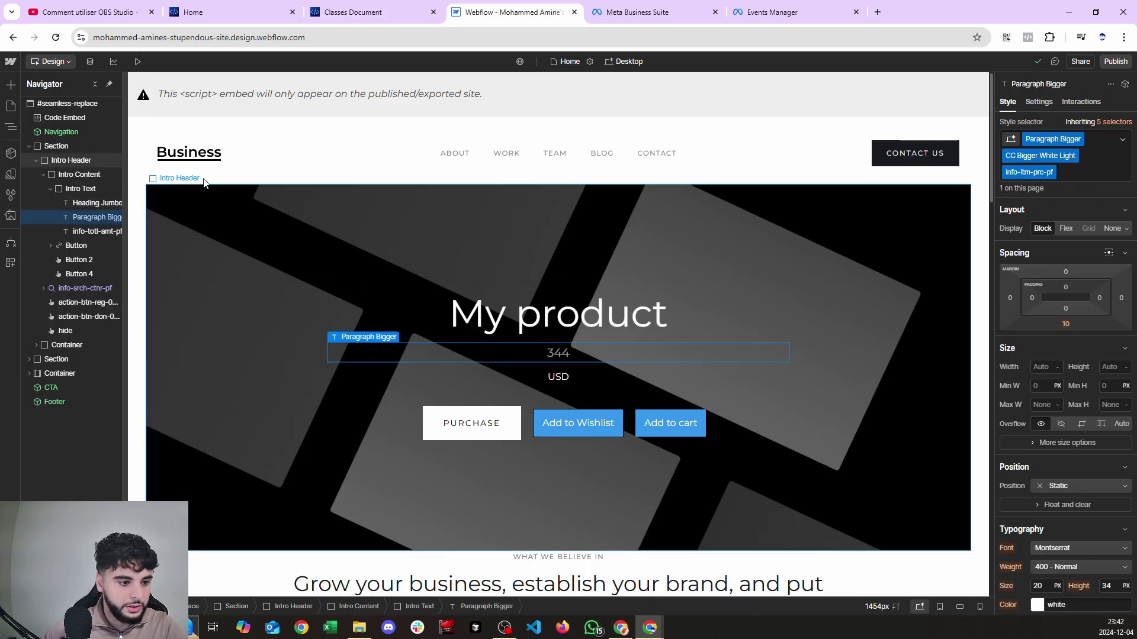
left_click(88, 178)
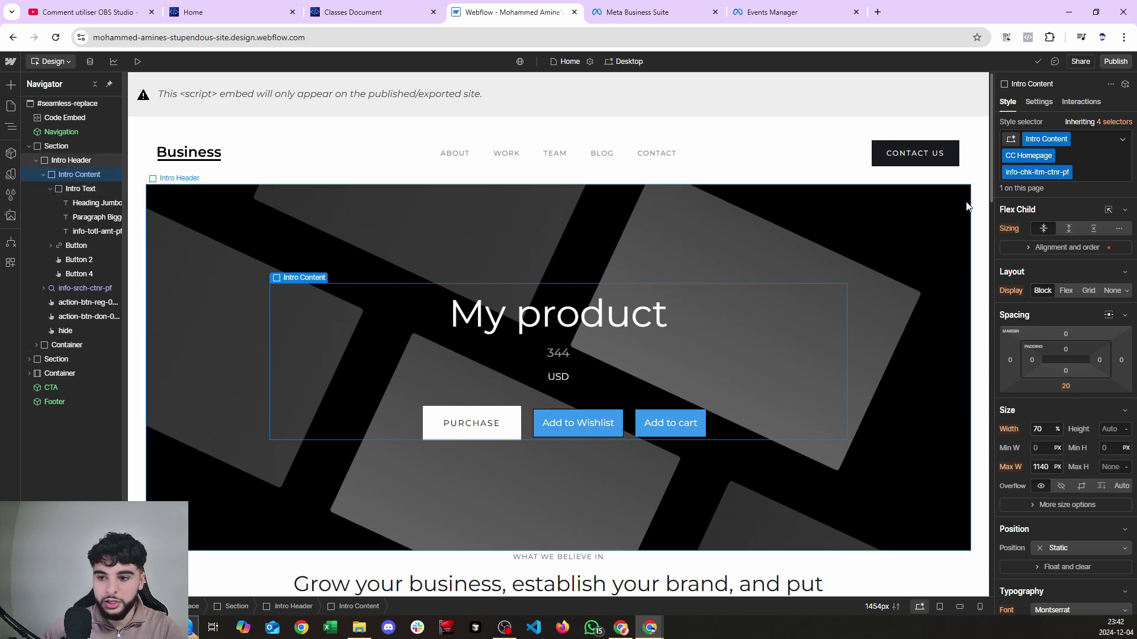
left_click(1050, 178)
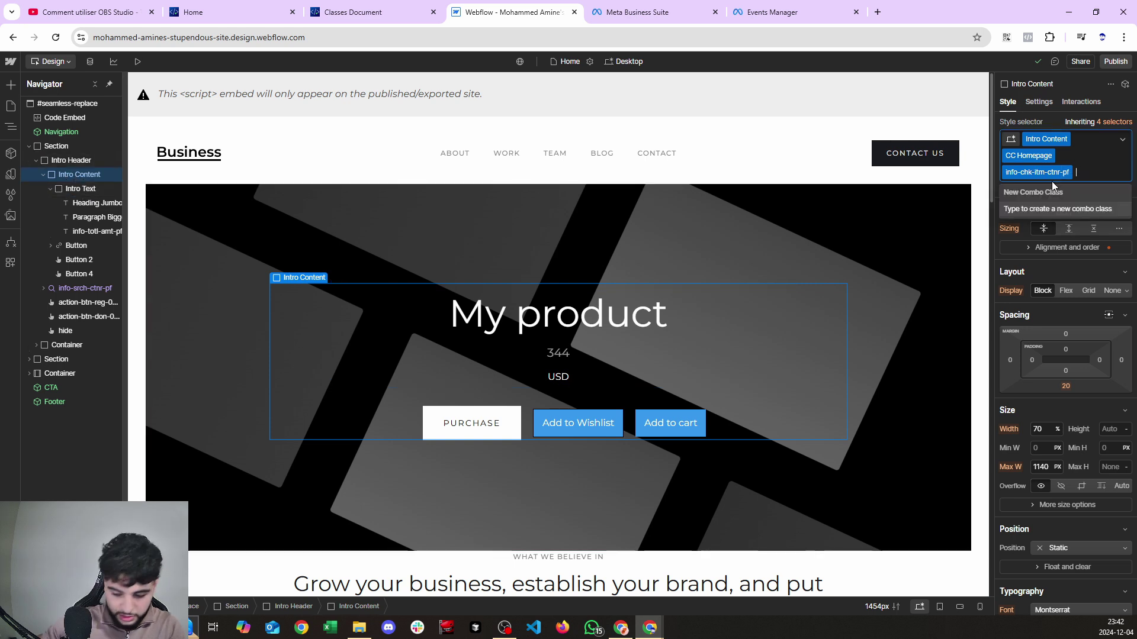
key("BackSpace")
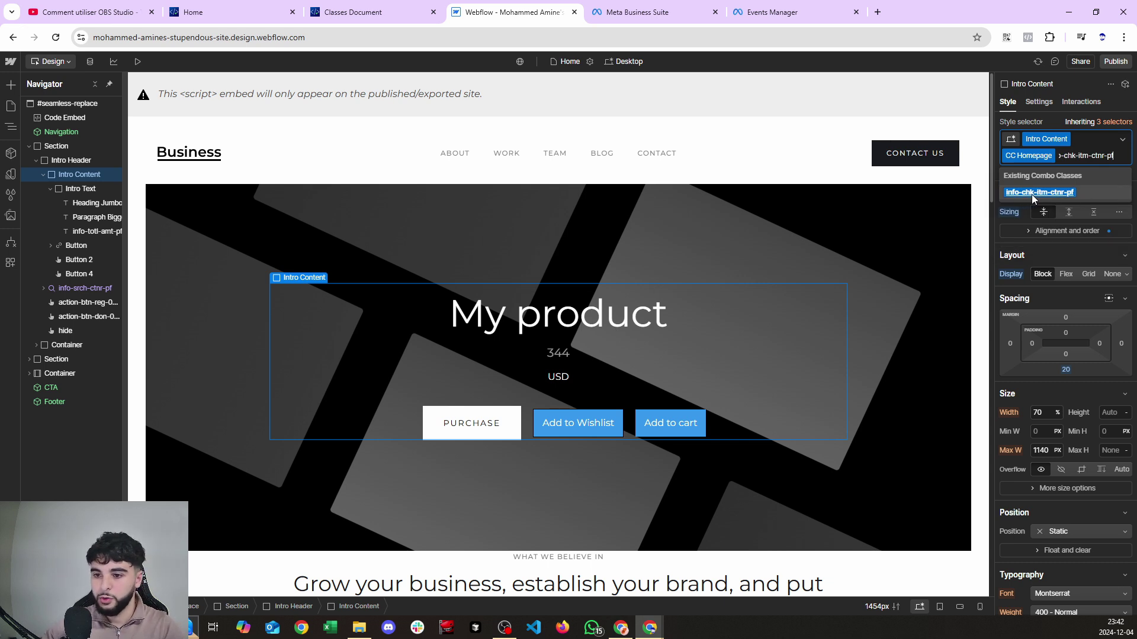
left_click(1063, 194)
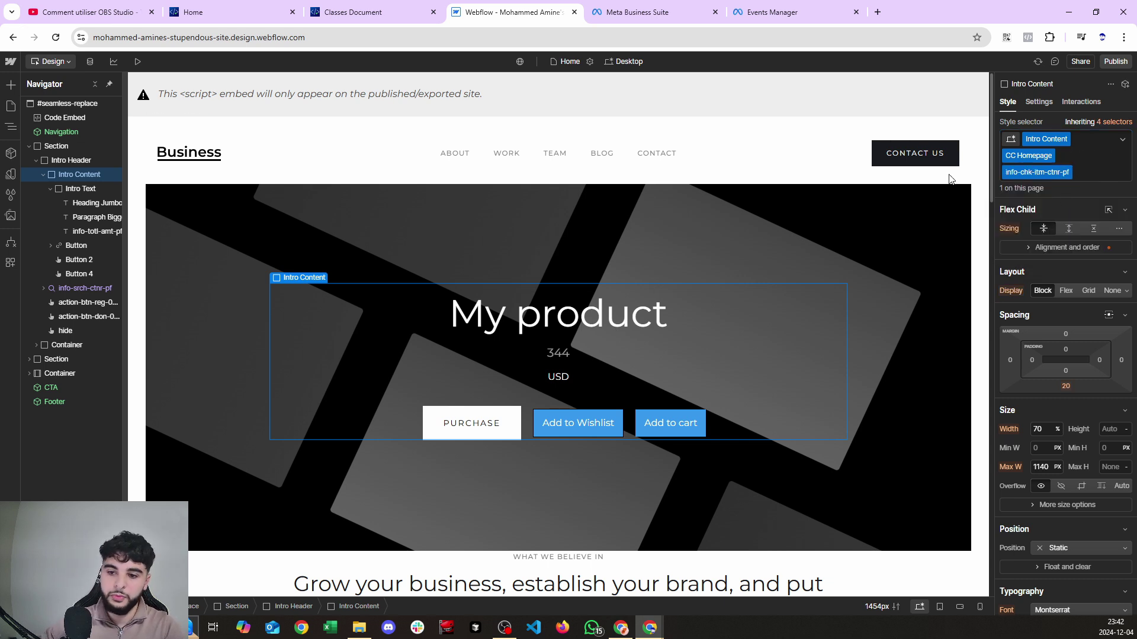
Step: Copy the item information container class info-chk-itm-pf and check it against the Intro Text block's classes in Webflow
left_click(364, 12)
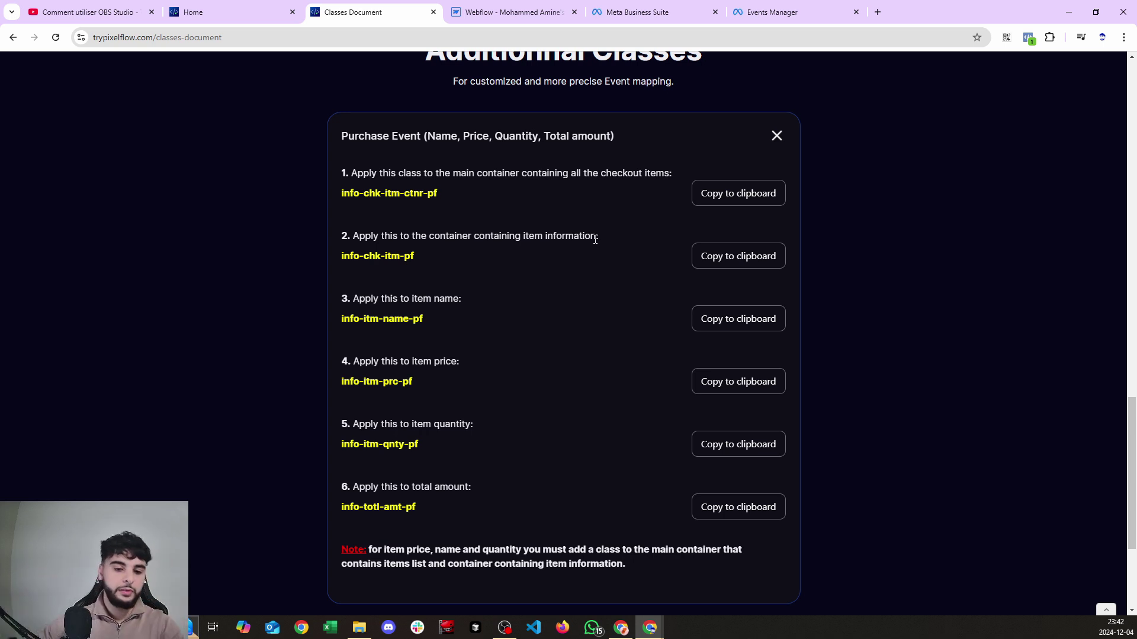
left_click(699, 253)
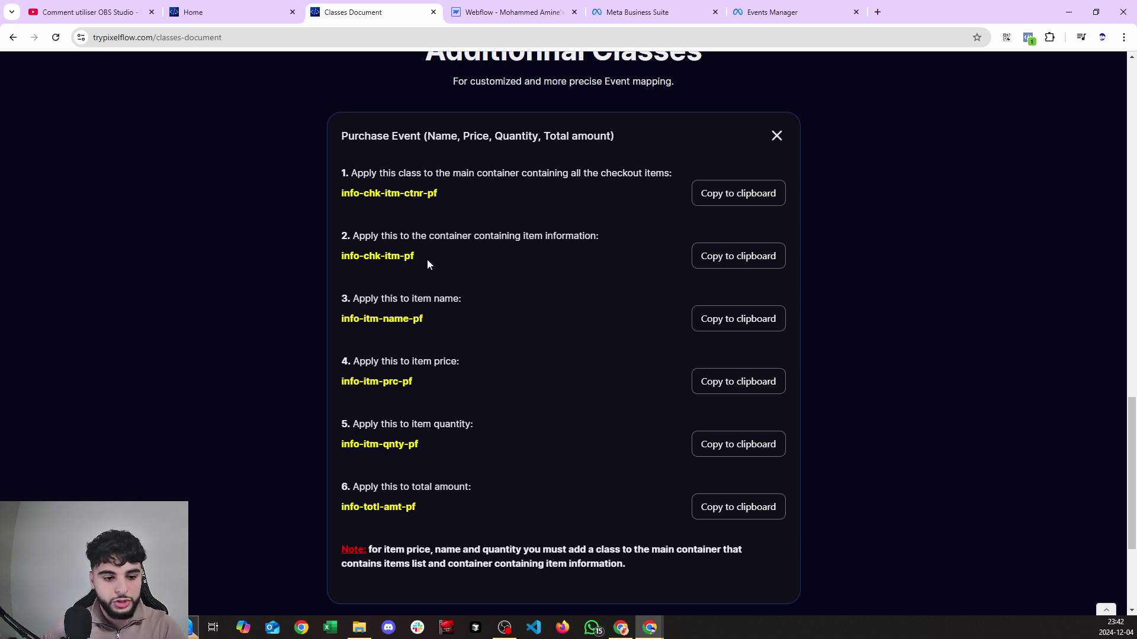
left_click(512, 12)
left_click(82, 189)
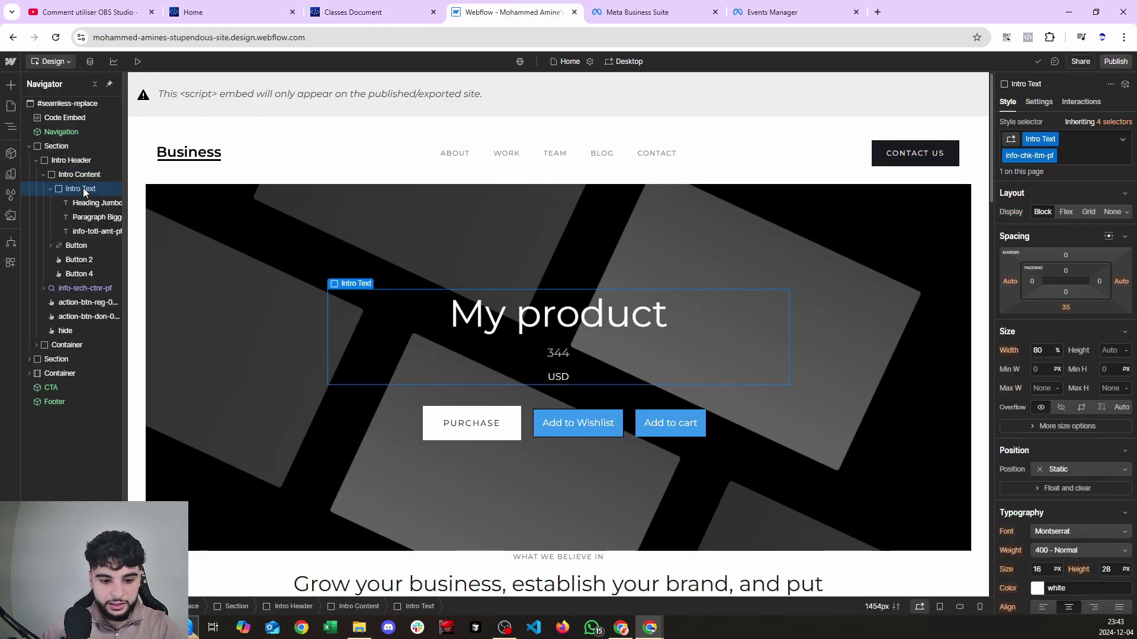
Step: Copy the item name class info-itm-name-pf, and add the existing combo class info-pdct-name-pf to the My product heading in Webflow
left_click(579, 330)
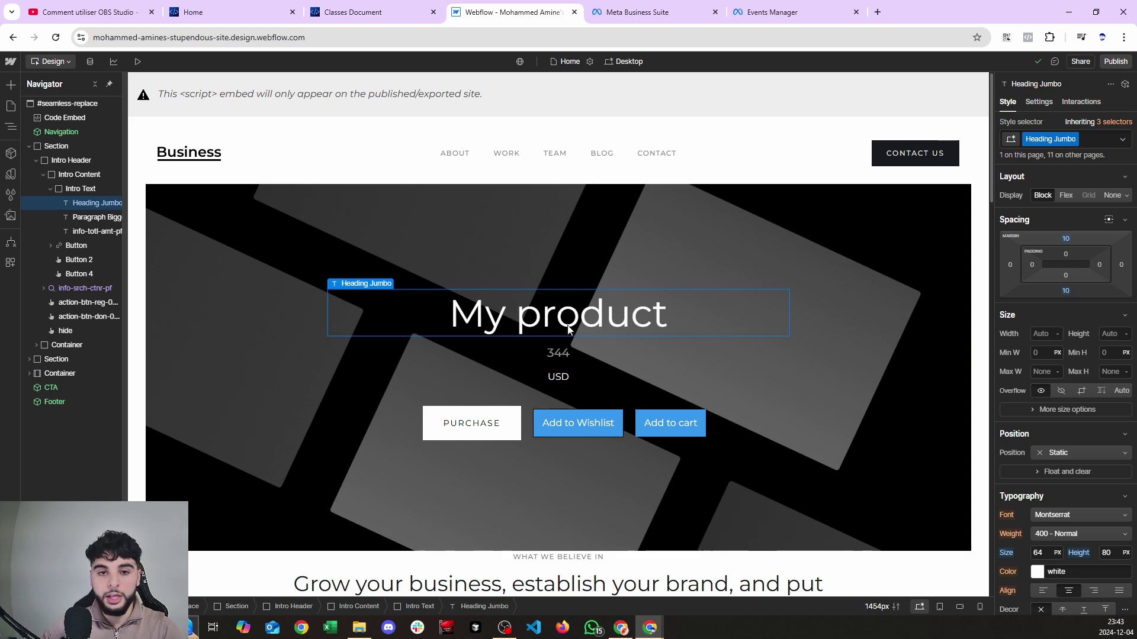
left_click(390, 13)
left_click(749, 323)
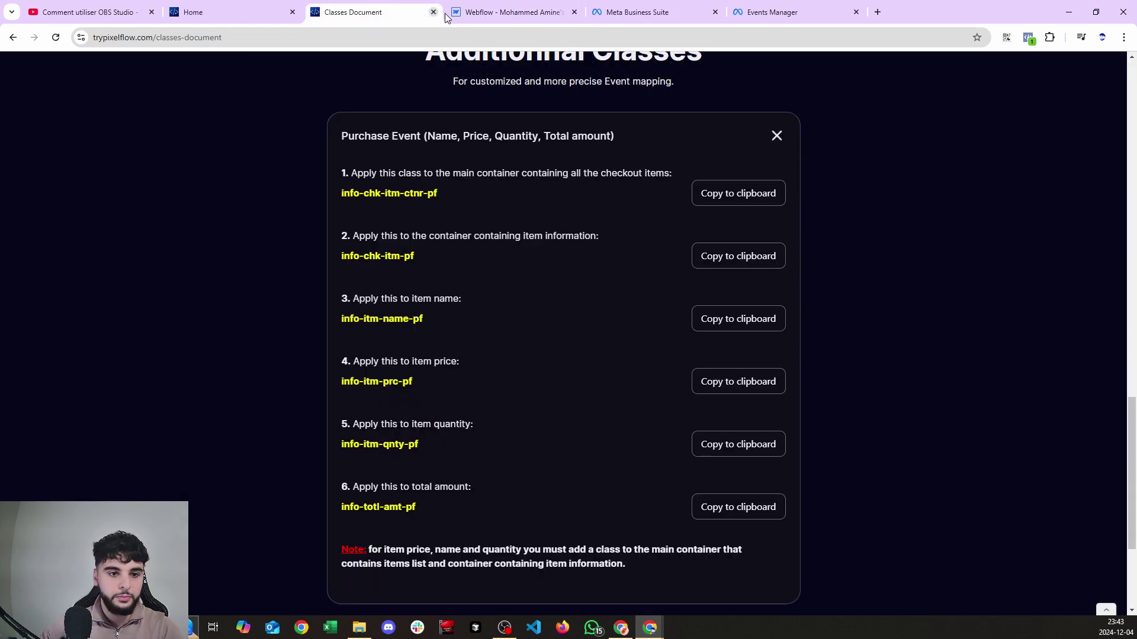
left_click(477, 12)
left_click(1104, 138)
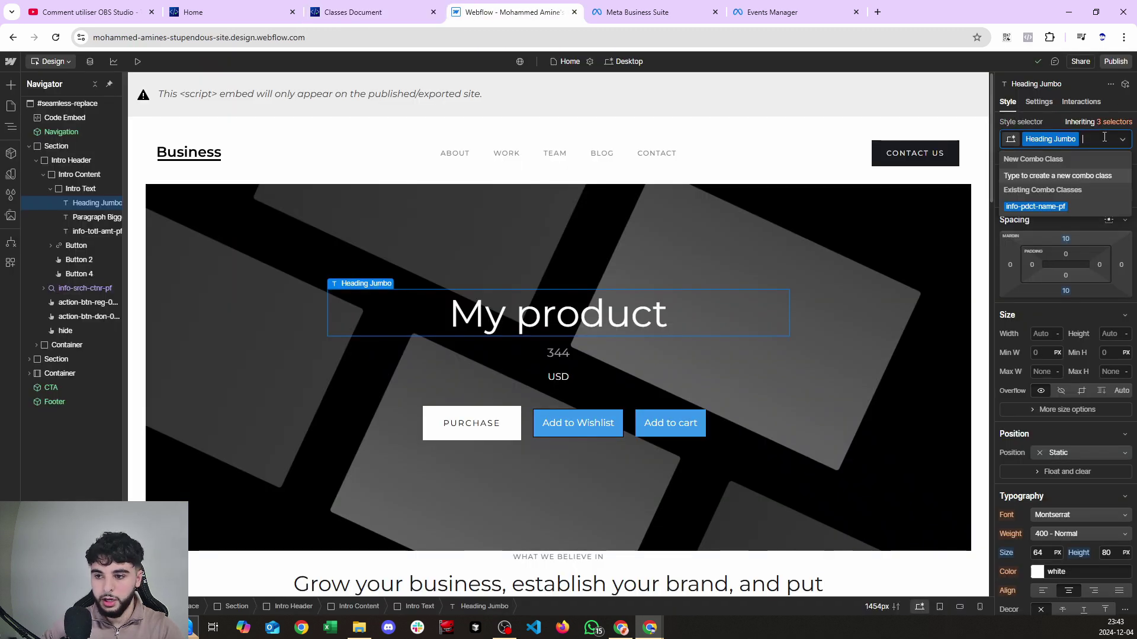
left_click(1035, 206)
Step: Compare the classes of the product price text in Webflow with the item price class info-itm-prc-pf in the classes document
left_click(549, 357)
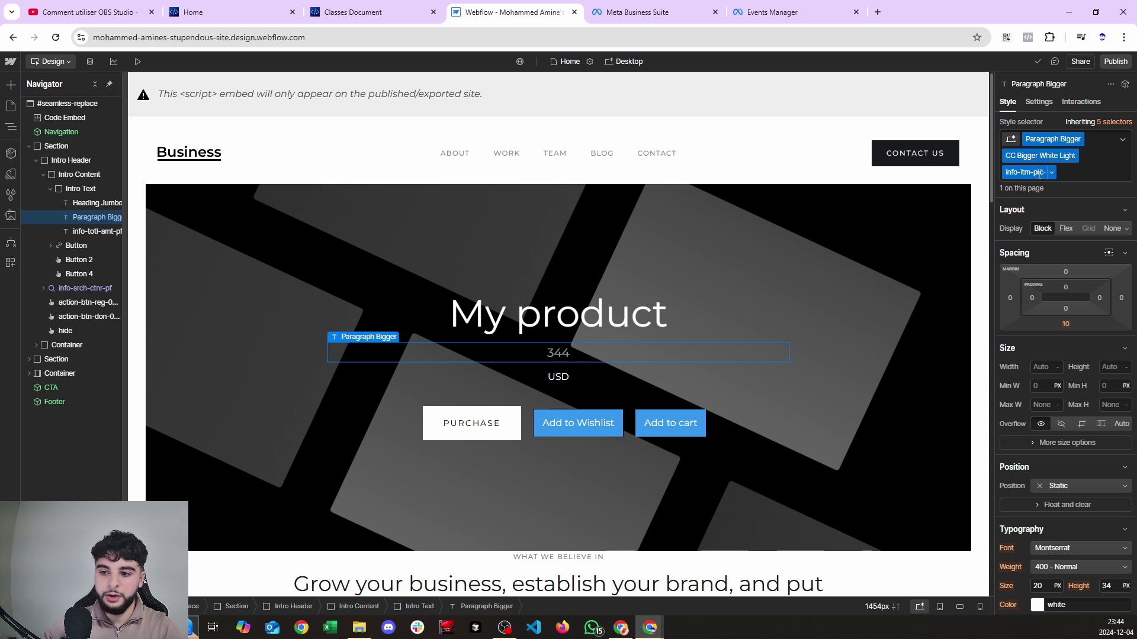
left_click(374, 10)
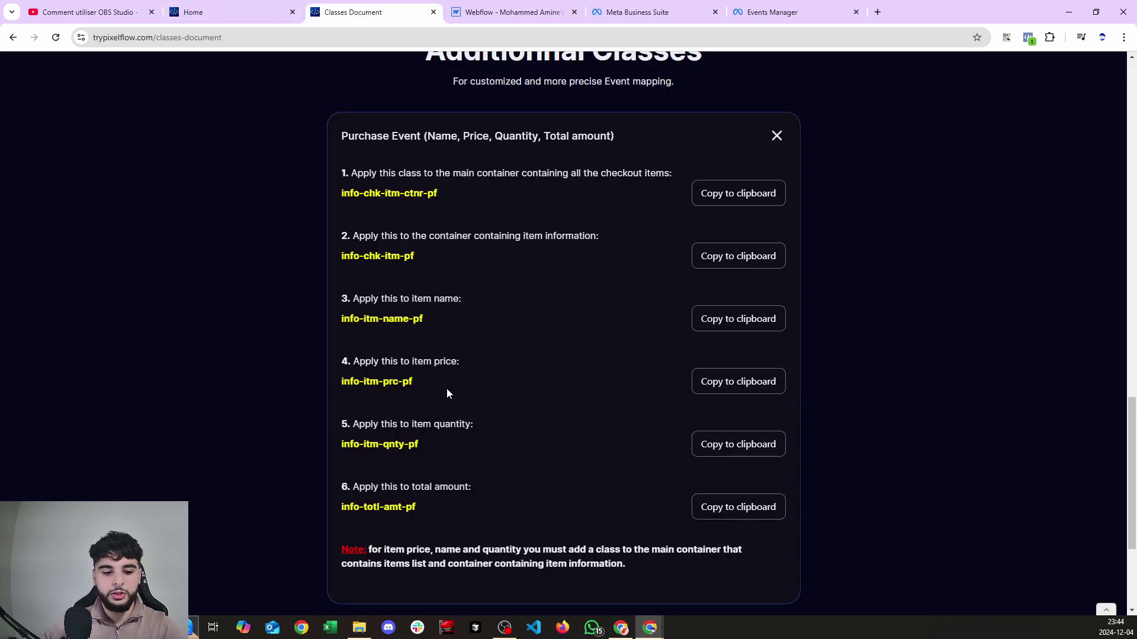
left_click(514, 11)
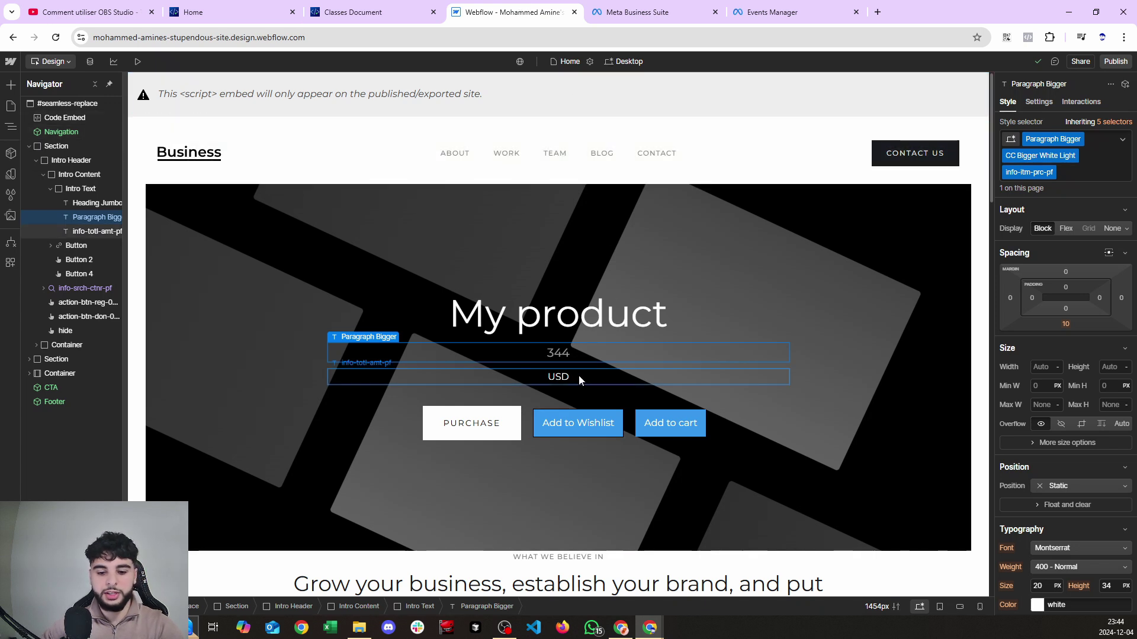
Step: Publish the Webflow site and dismiss the publishing progress
left_click(1116, 61)
left_click(1070, 249)
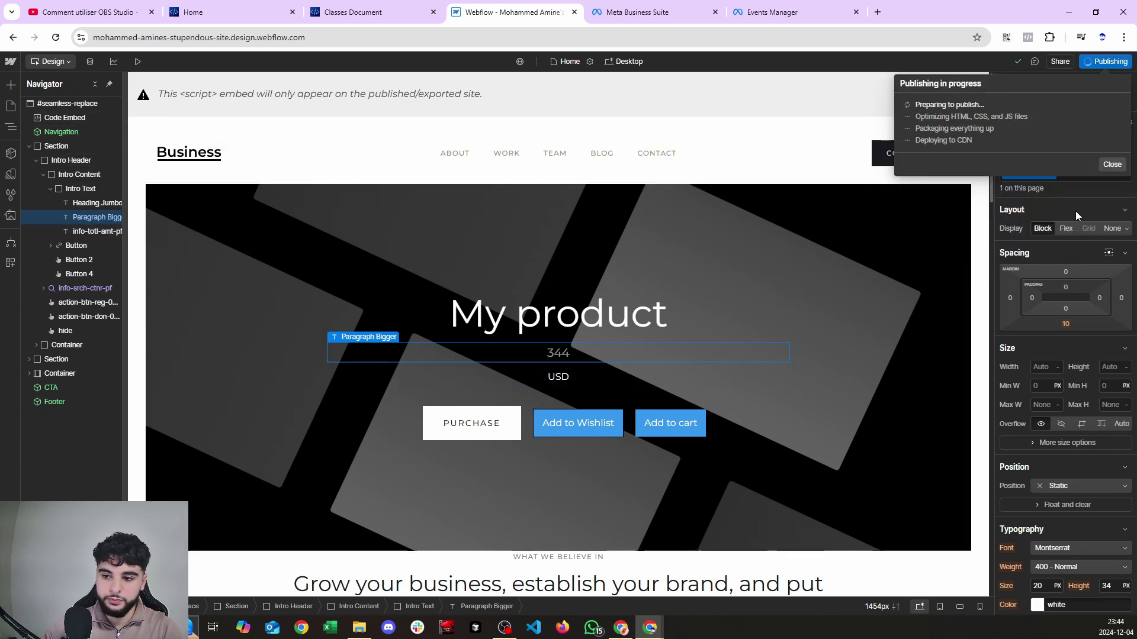
left_click(1110, 163)
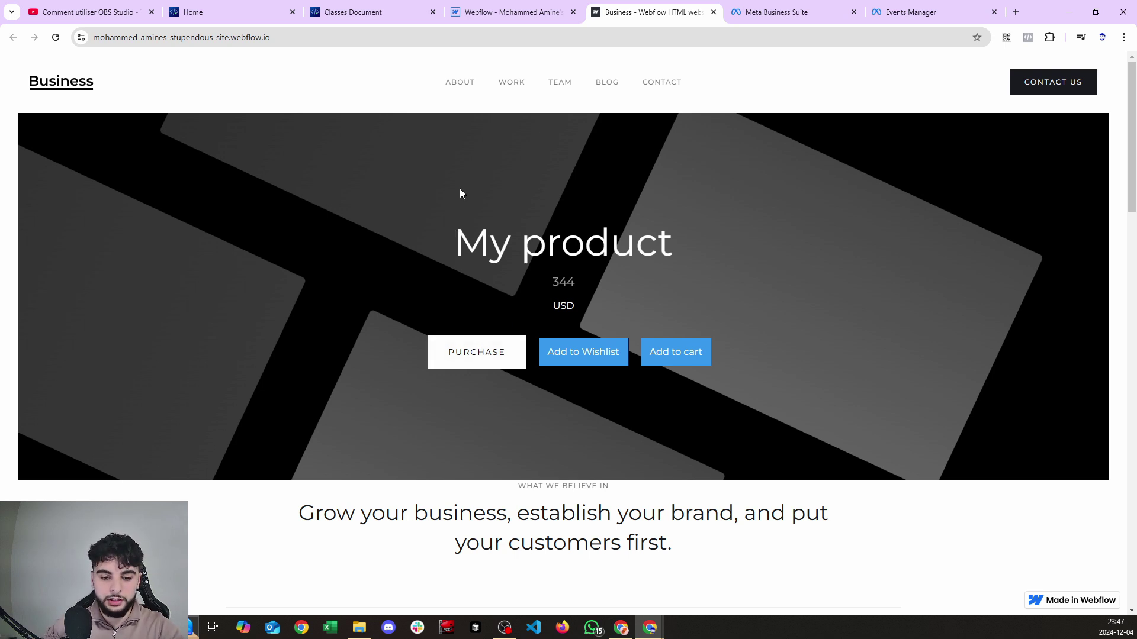
Step: Check Amine pixel's test events in Events Manager, and return through Webflow to the Purchase Event classes in the PixelFlow document
key("ctrl+Tab")
key("ctrl+Tab")
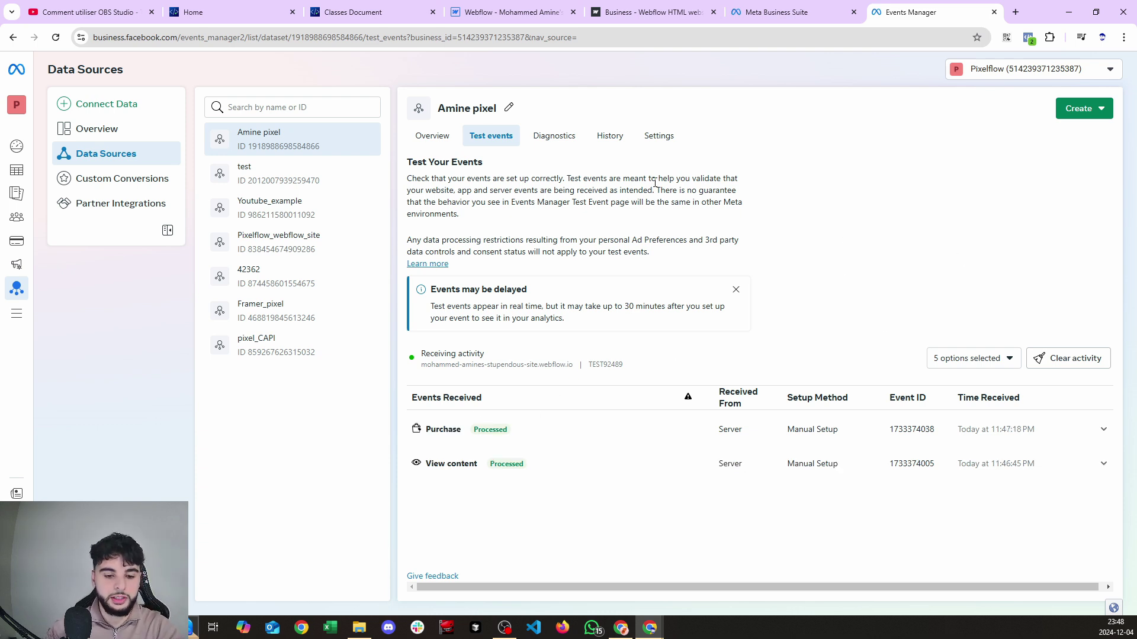
left_click(484, 13)
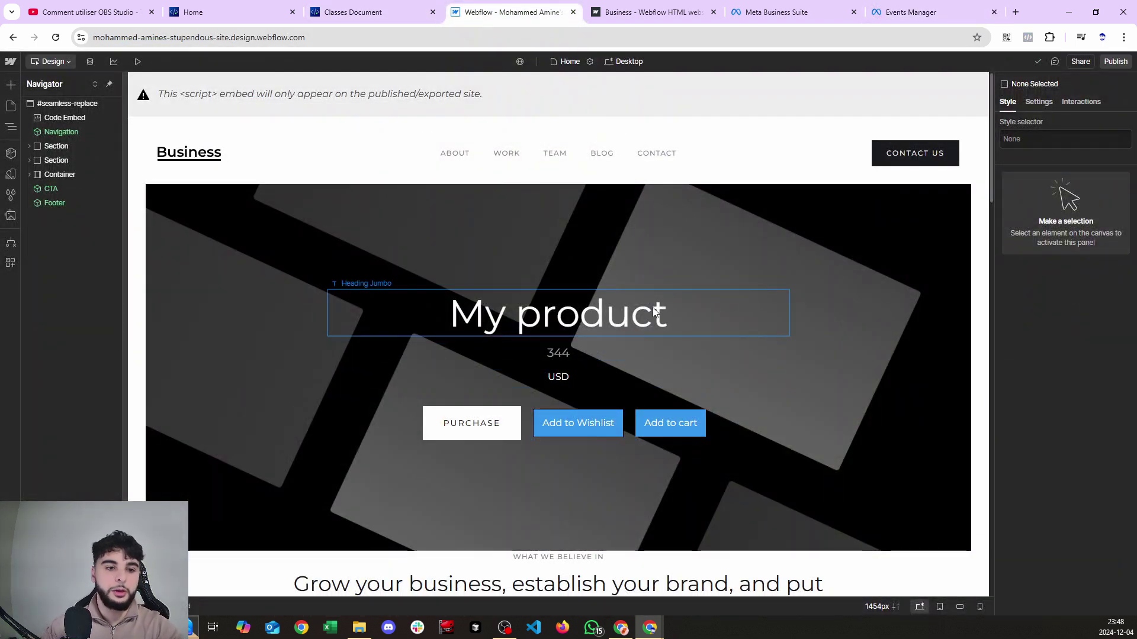
left_click(332, 11)
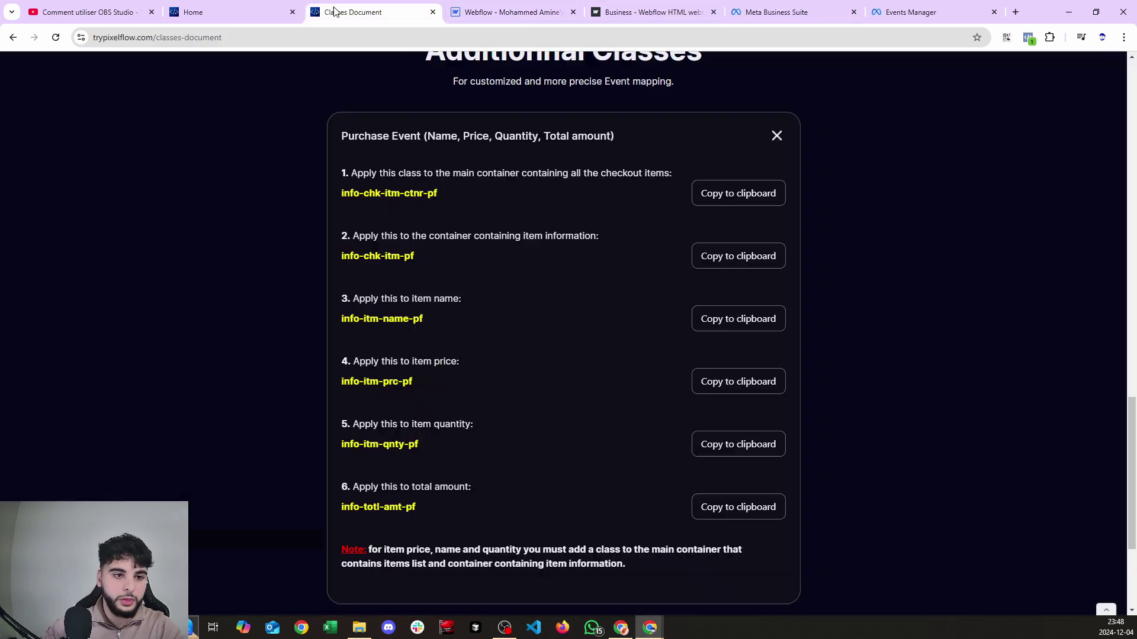
Step: Collapse the Purchase Event classes and copy the AddToCart class action-btn-cart-005-pf from the classes document
scroll(533, 314, "up", 3)
left_click(776, 254)
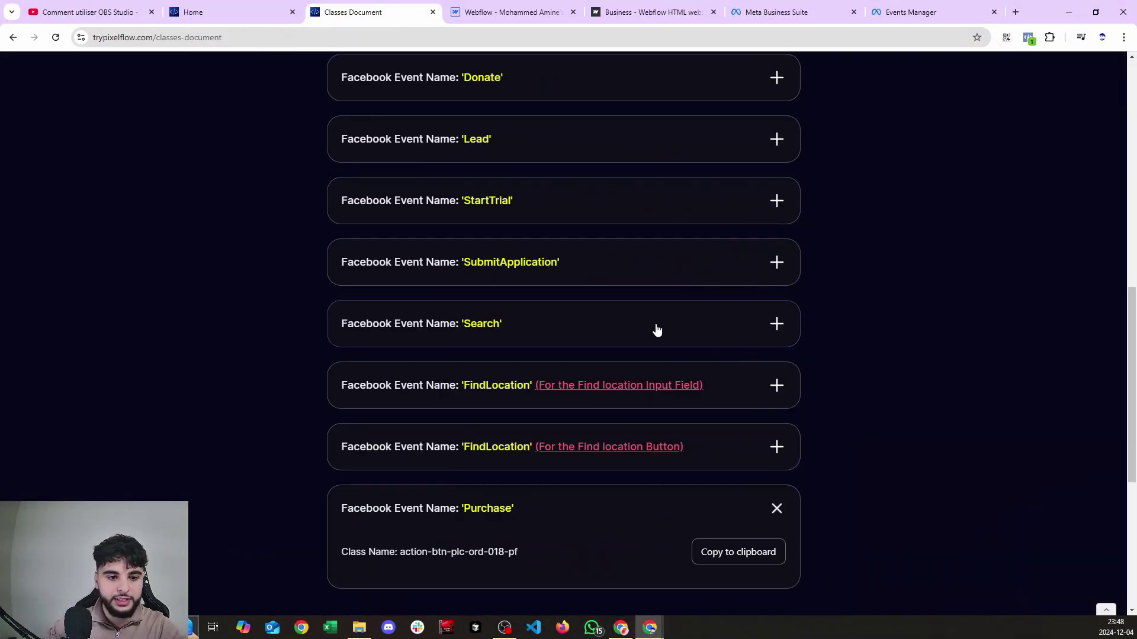
scroll(592, 313, "up", 6)
scroll(525, 227, "up", 2)
left_click(532, 305)
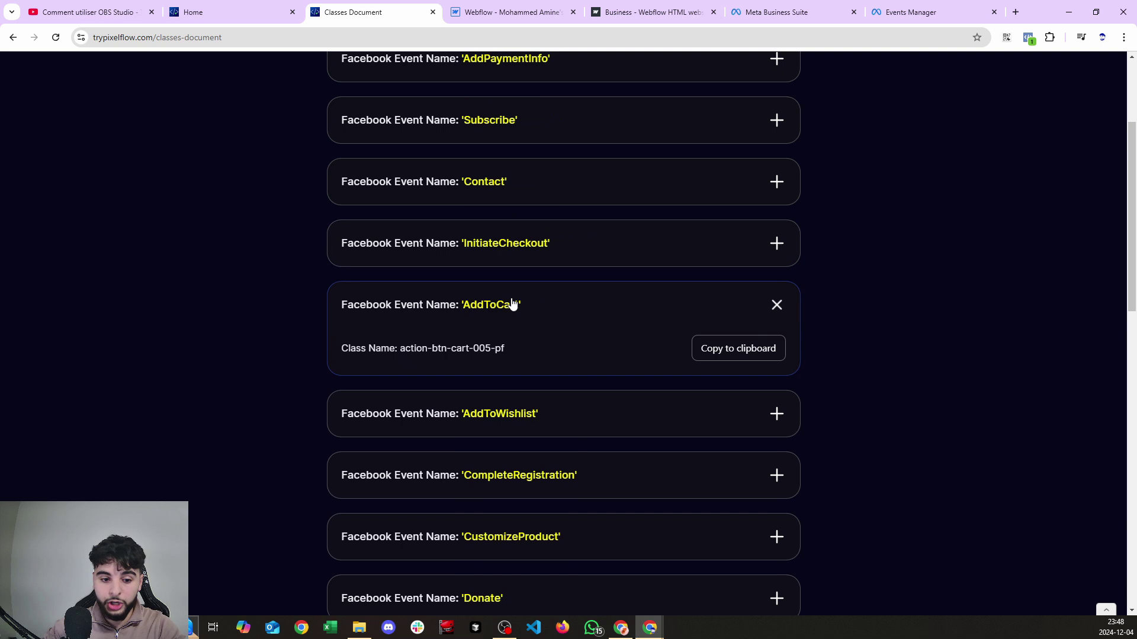
left_click(718, 353)
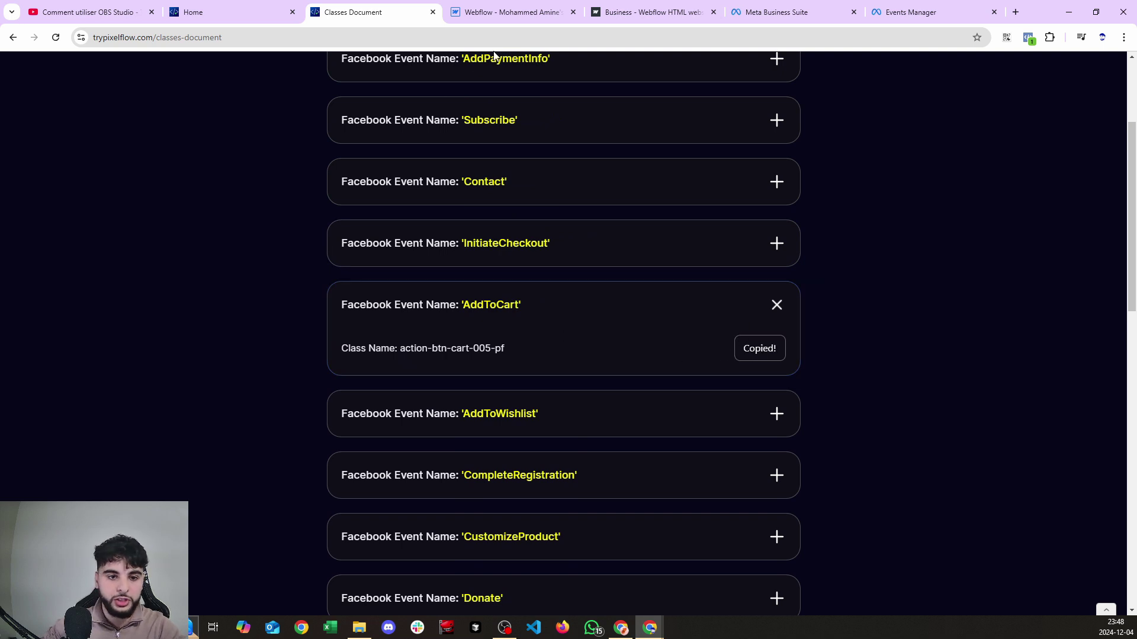
Step: In Webflow, remove the combo class action-btn-cart-005-pf from the Add to cart button and apply it again
left_click(522, 7)
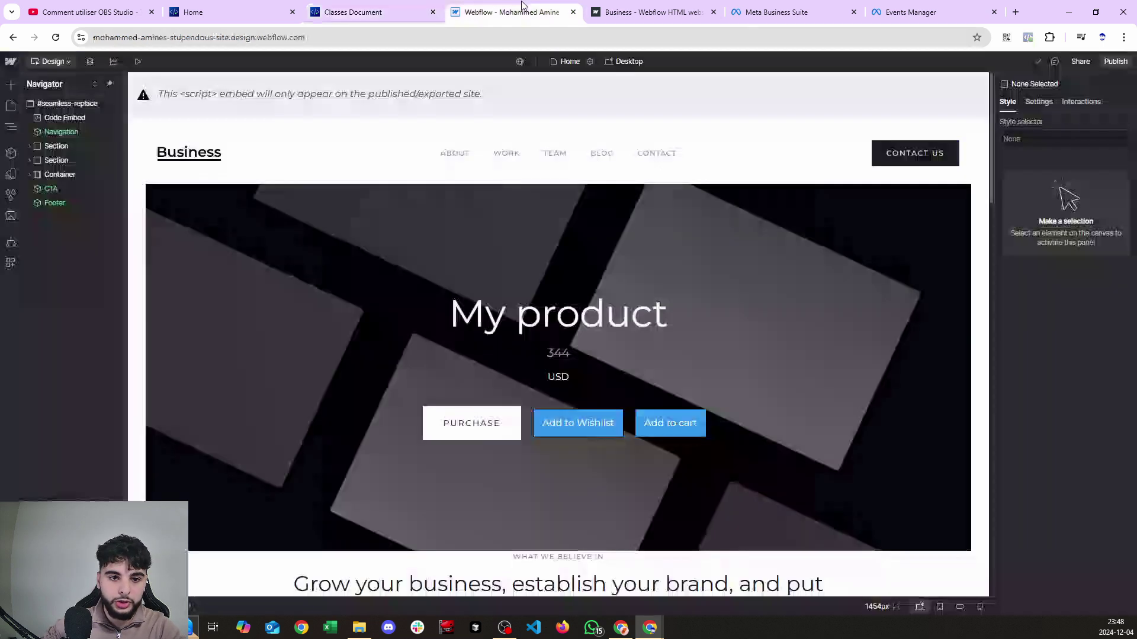
left_click(660, 418)
left_click(1099, 156)
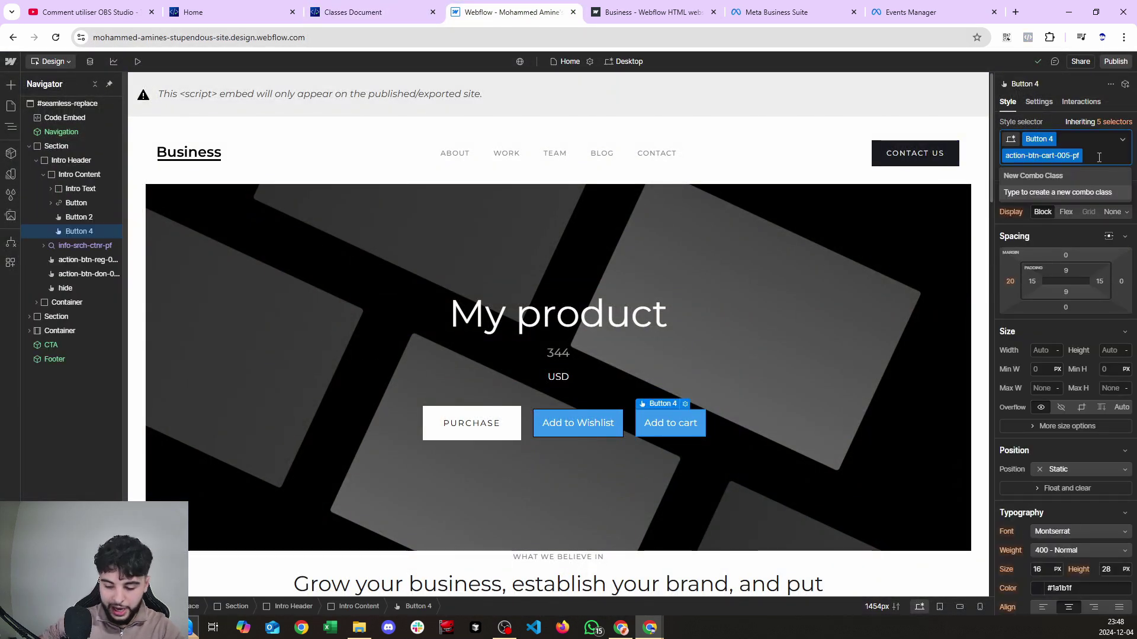
key("BackSpace")
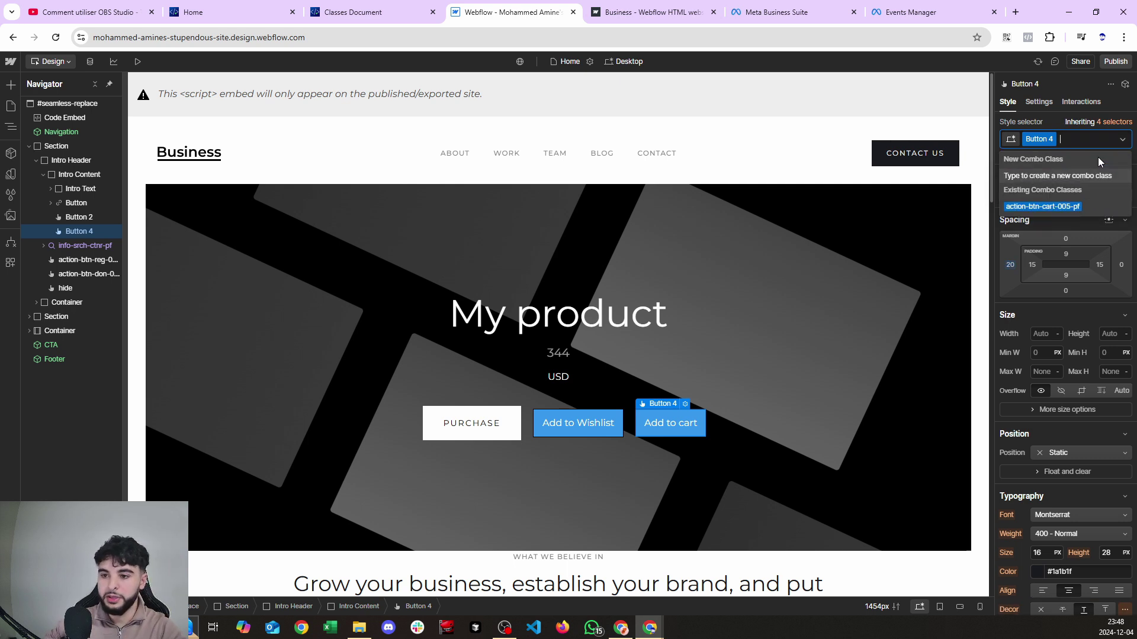
key("Return")
Step: Publish the Webflow site to its staging domain and dismiss the publishing progress
left_click(1115, 61)
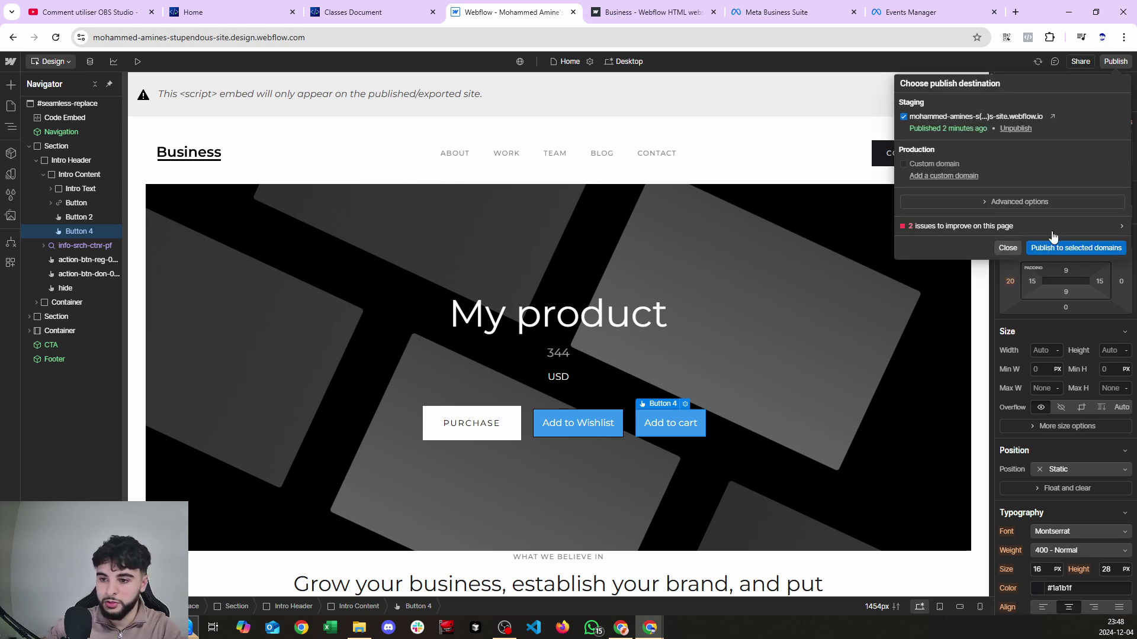
left_click(1075, 247)
left_click(1111, 164)
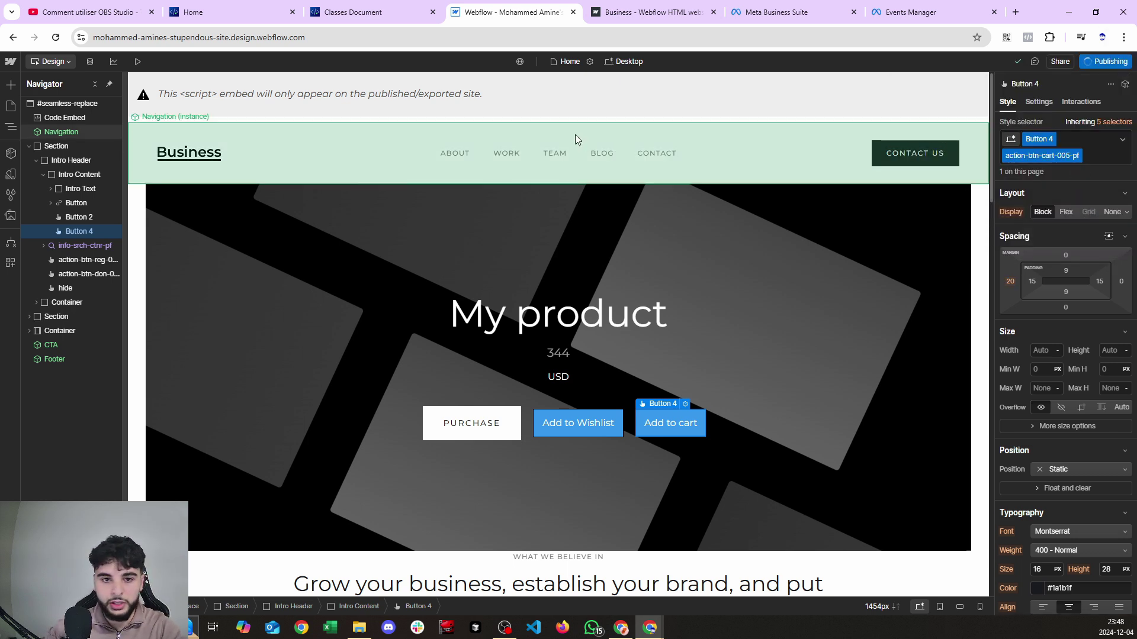
Step: Reload the published site and check the pixel's test events in Events Manager
left_click(644, 12)
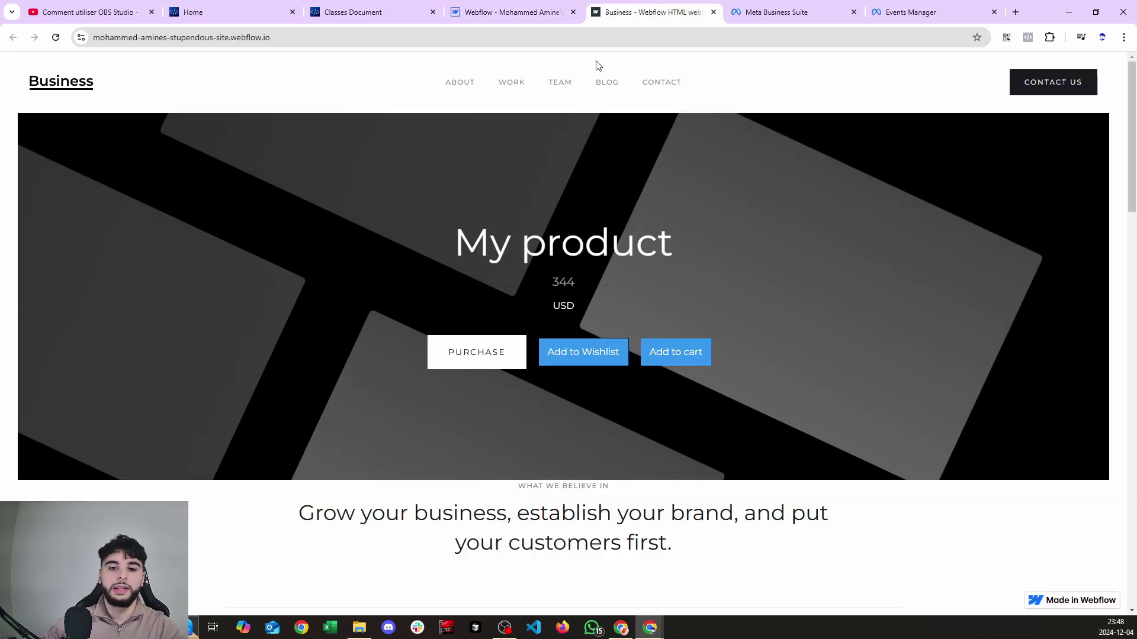
left_click(56, 38)
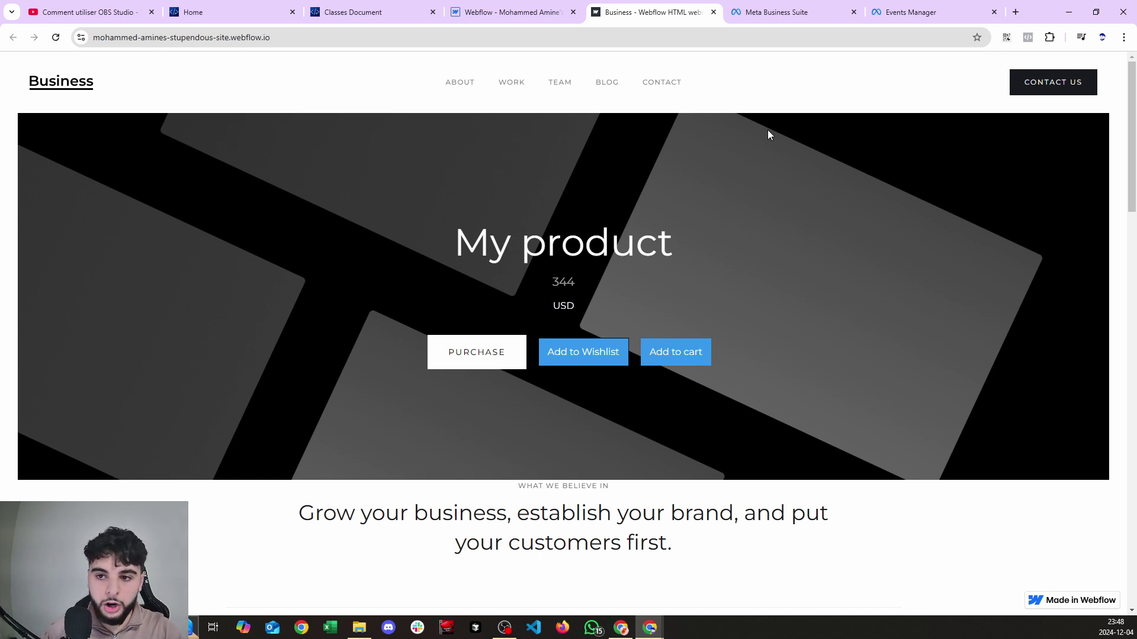
left_click(874, 6)
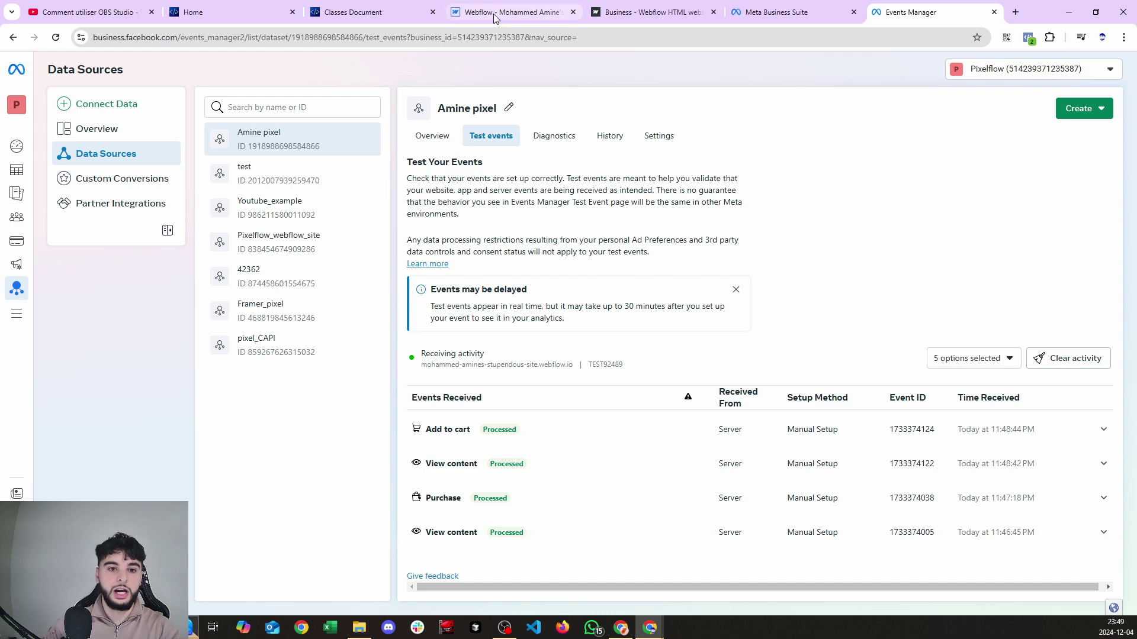
Step: Review the list of Facebook events in the classes document, collapsing the AddToCart and Purchase entries
left_click(355, 12)
scroll(616, 298, "up", 3)
scroll(620, 299, "down", 4)
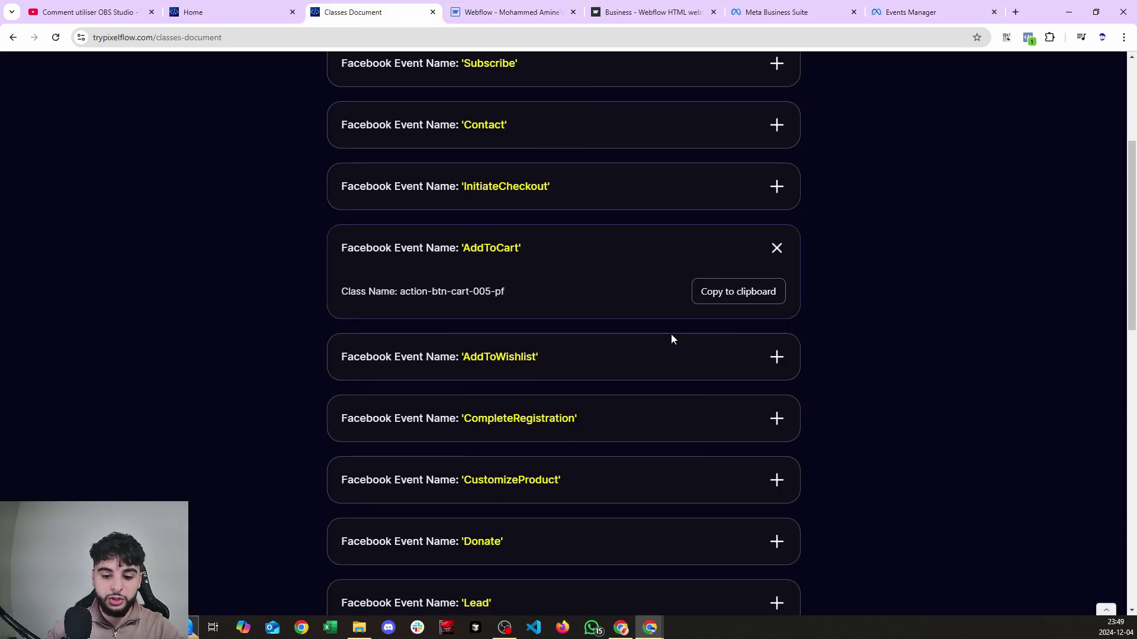
left_click(655, 240)
scroll(663, 279, "up", 4)
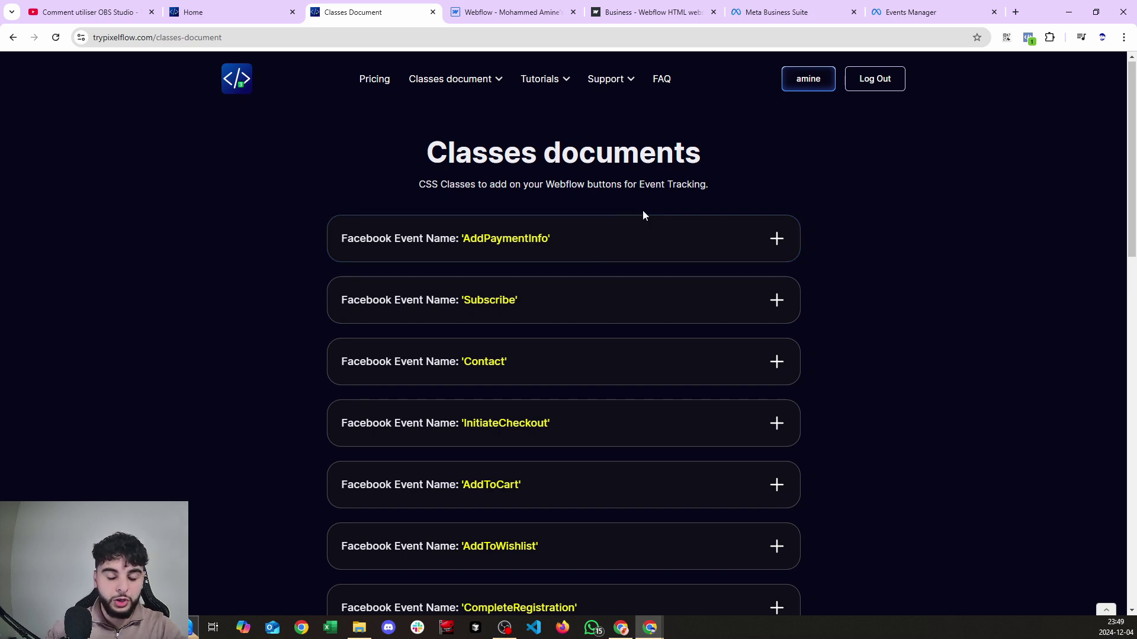
scroll(586, 231, "down", 10)
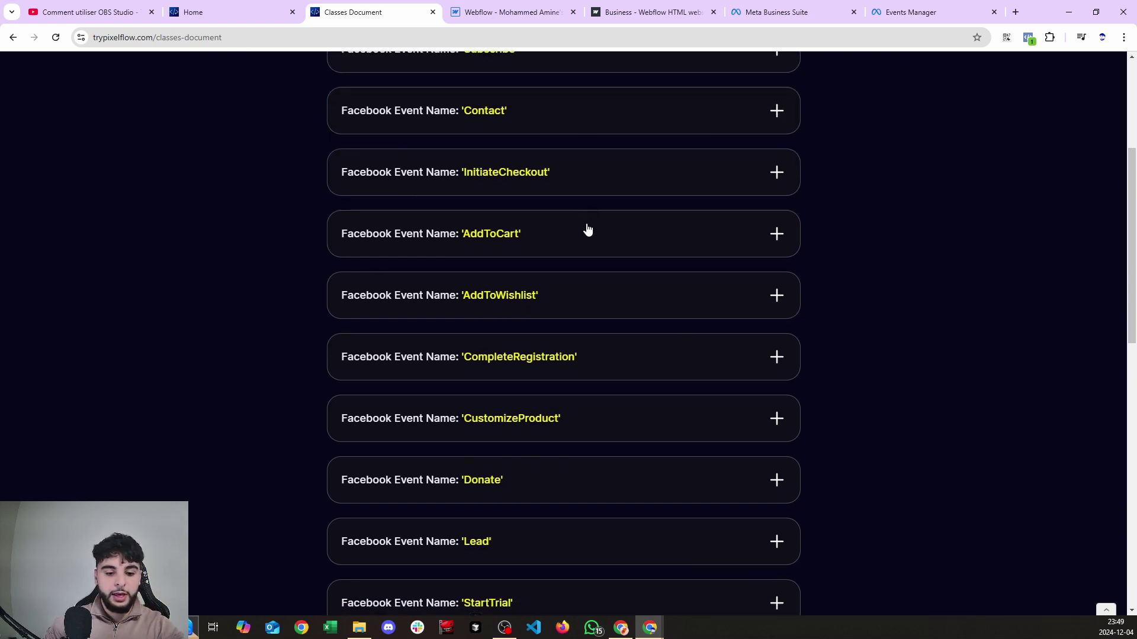
scroll(586, 229, "down", 4)
scroll(538, 280, "up", 2)
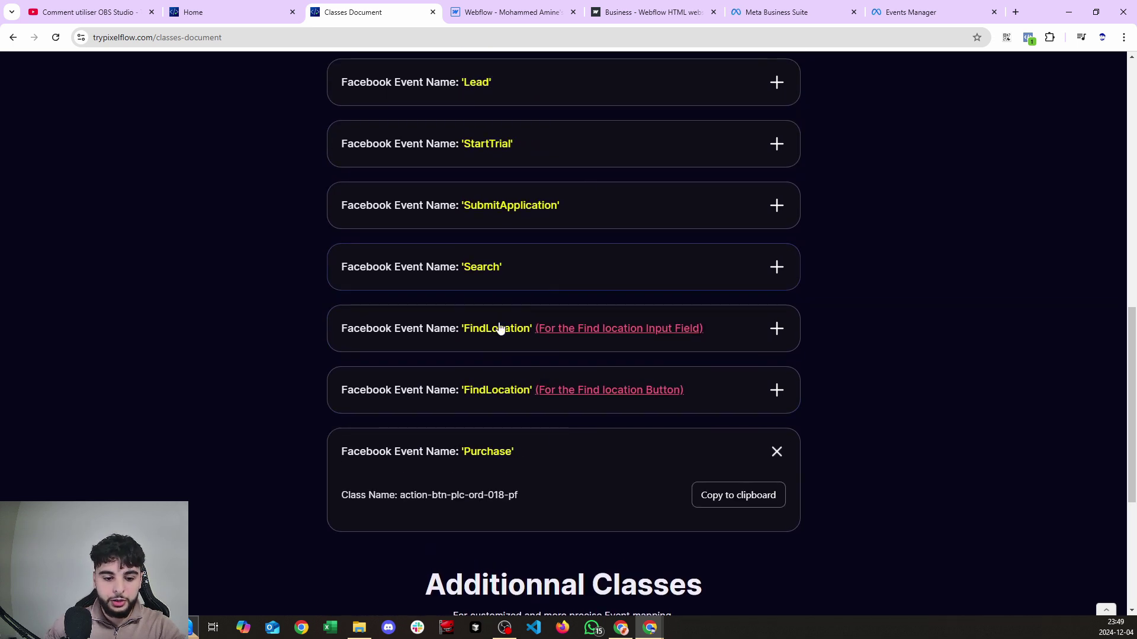
left_click(778, 451)
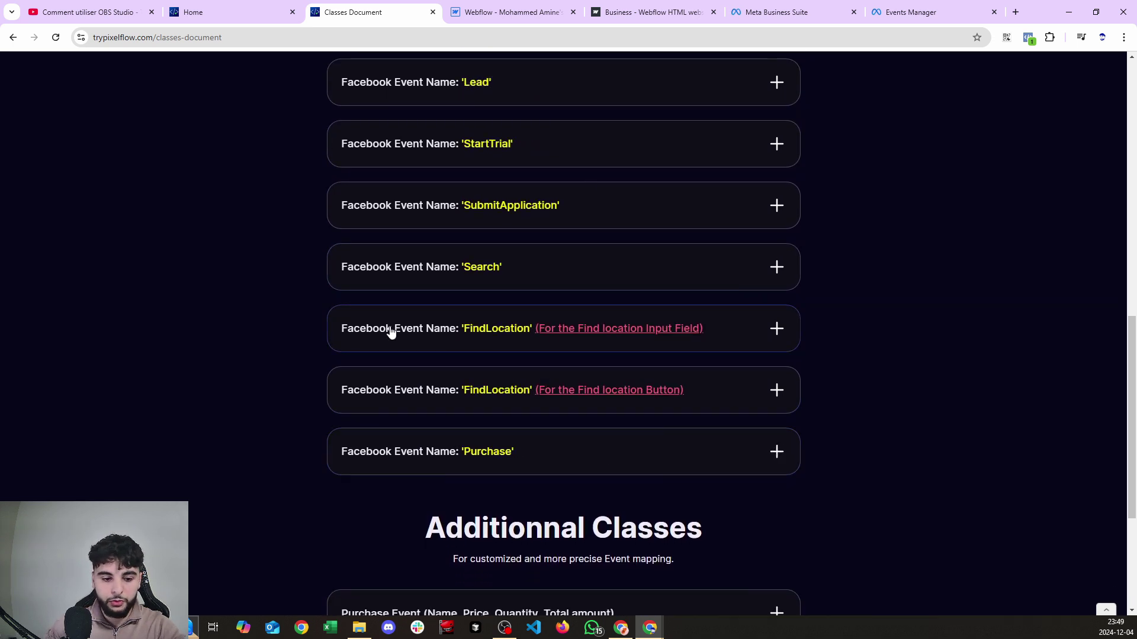
Step: Examine the FindLocation classes for the input field and the button, and collapse both entries
left_click(496, 328)
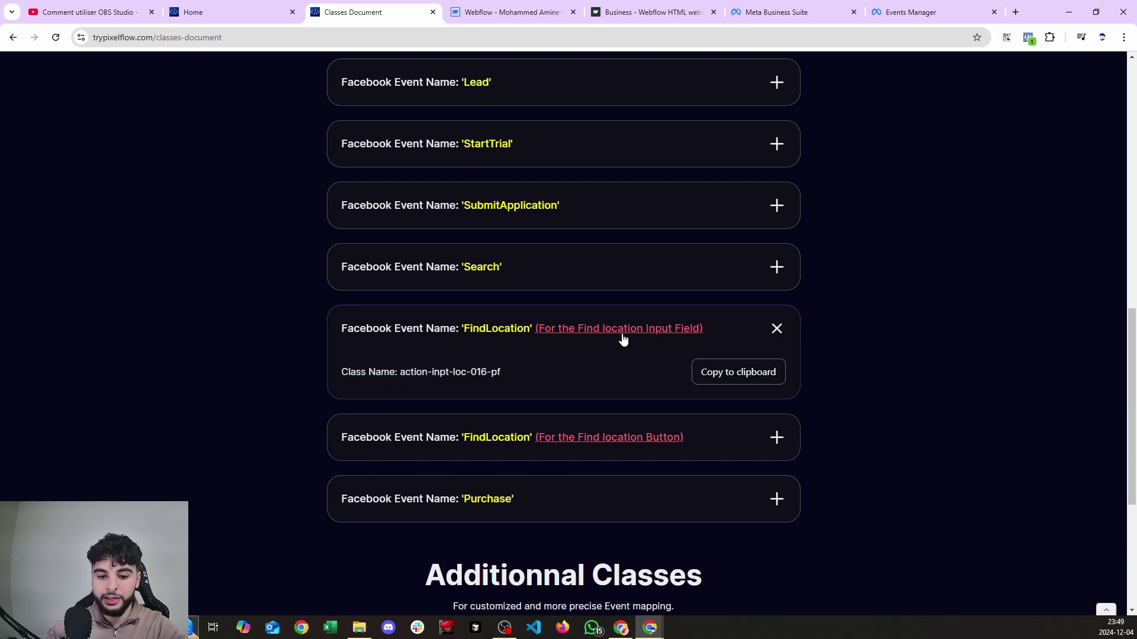
left_click(467, 438)
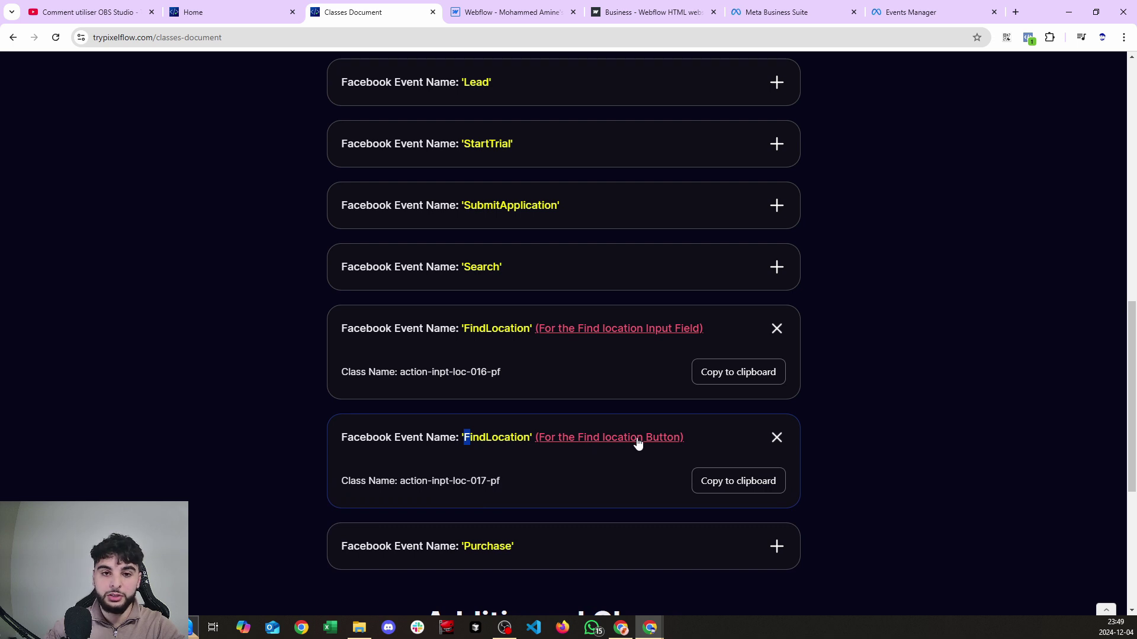
left_click(559, 388)
left_click(563, 401)
Step: Expand and collapse the Purchase Event entry under Additional Classes
scroll(566, 314, "down", 4)
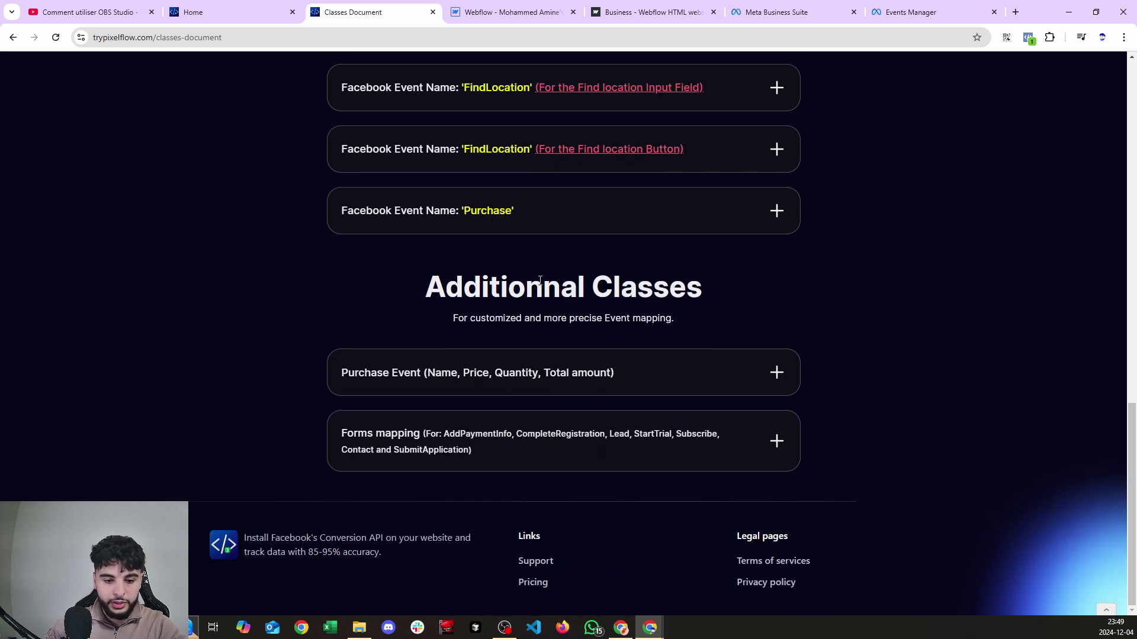
left_click(448, 372)
left_click(519, 374)
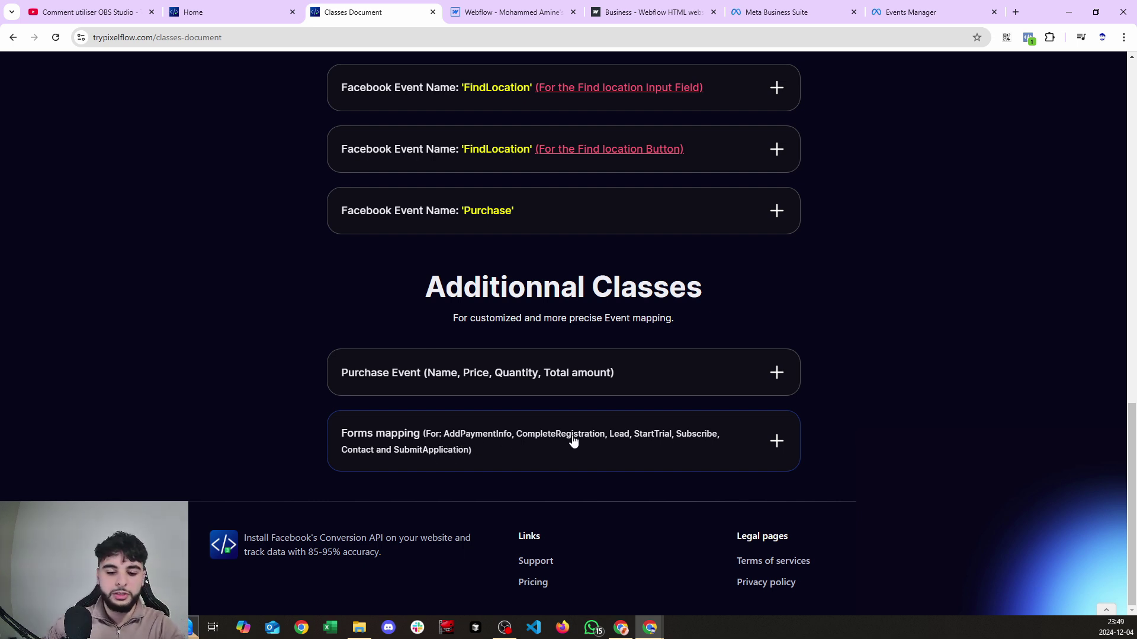
Step: Examine the Forms mapping classes for the form container, value, name, email, phone and last name inputs
left_click(665, 443)
scroll(660, 438, "down", 2)
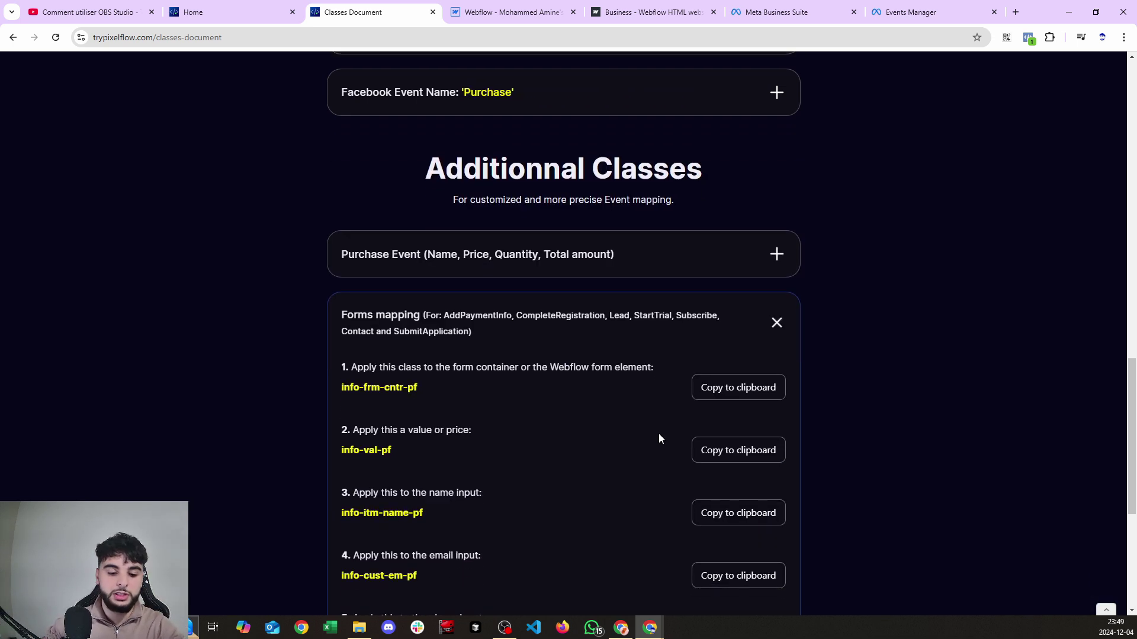
scroll(408, 379, "down", 2)
left_click_drag(351, 250, 654, 250)
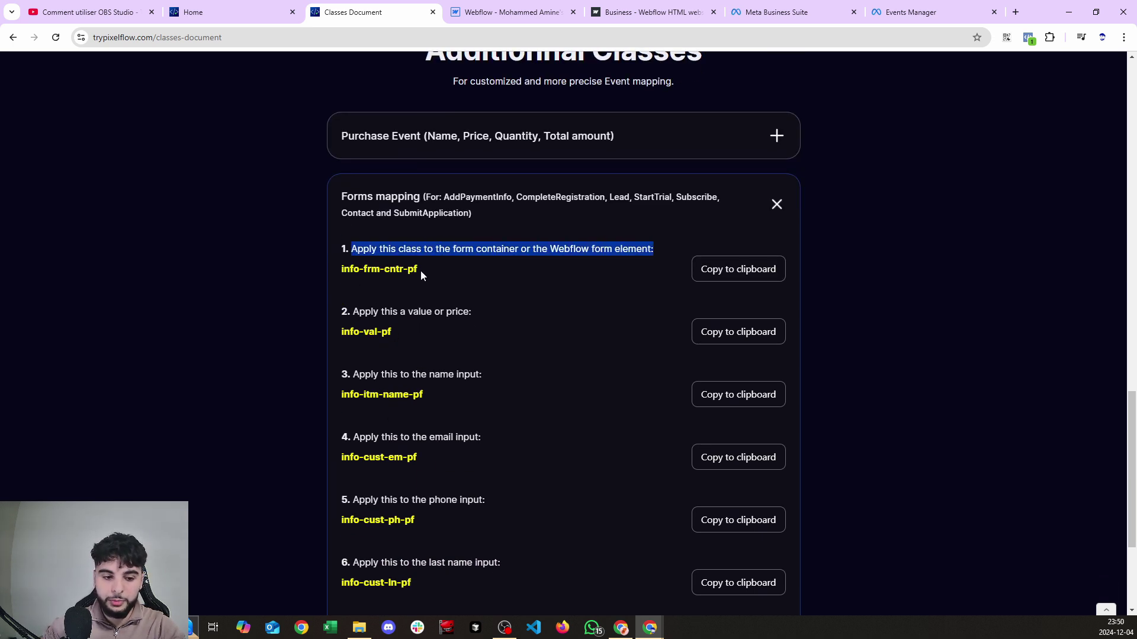
scroll(387, 263, "down", 2)
left_click_drag(365, 193, 460, 195)
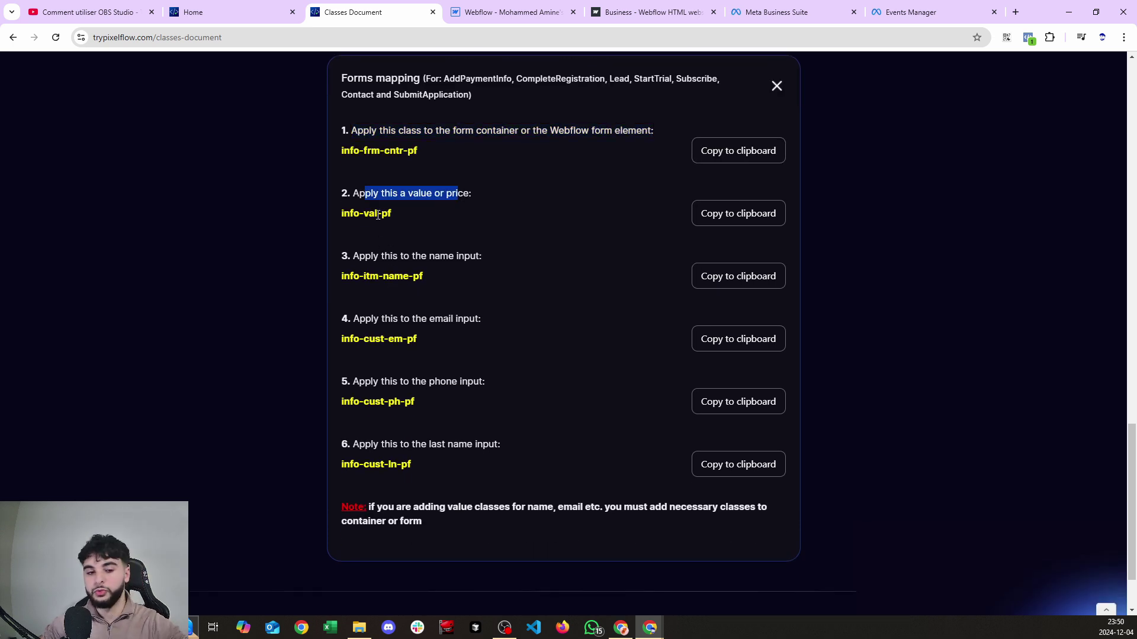
left_click_drag(359, 256, 462, 256)
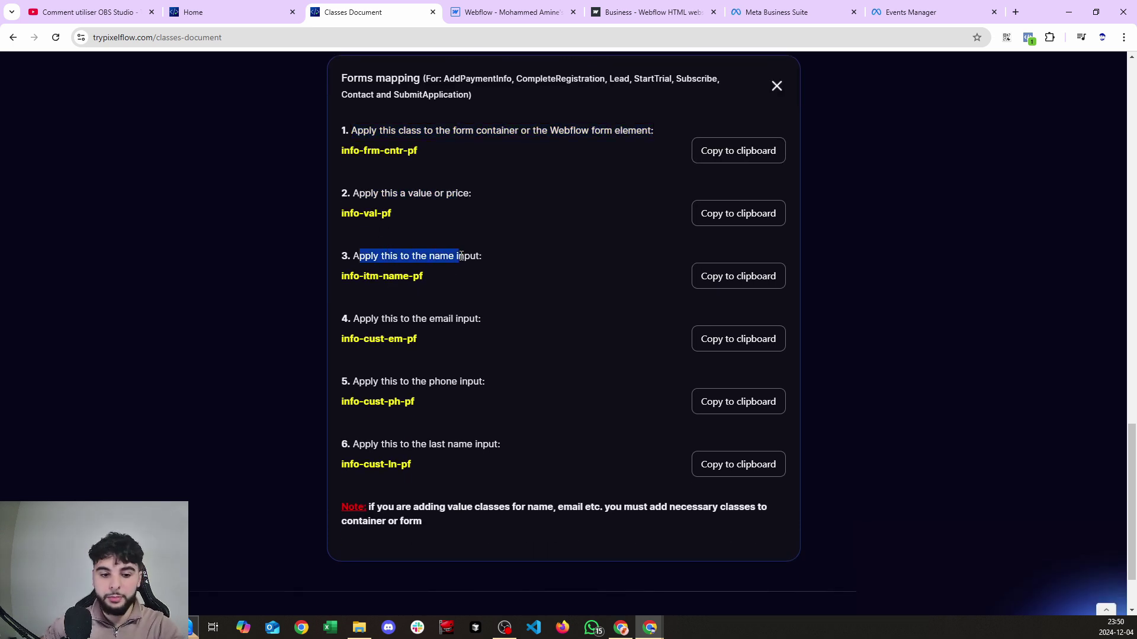
left_click_drag(393, 444, 498, 444)
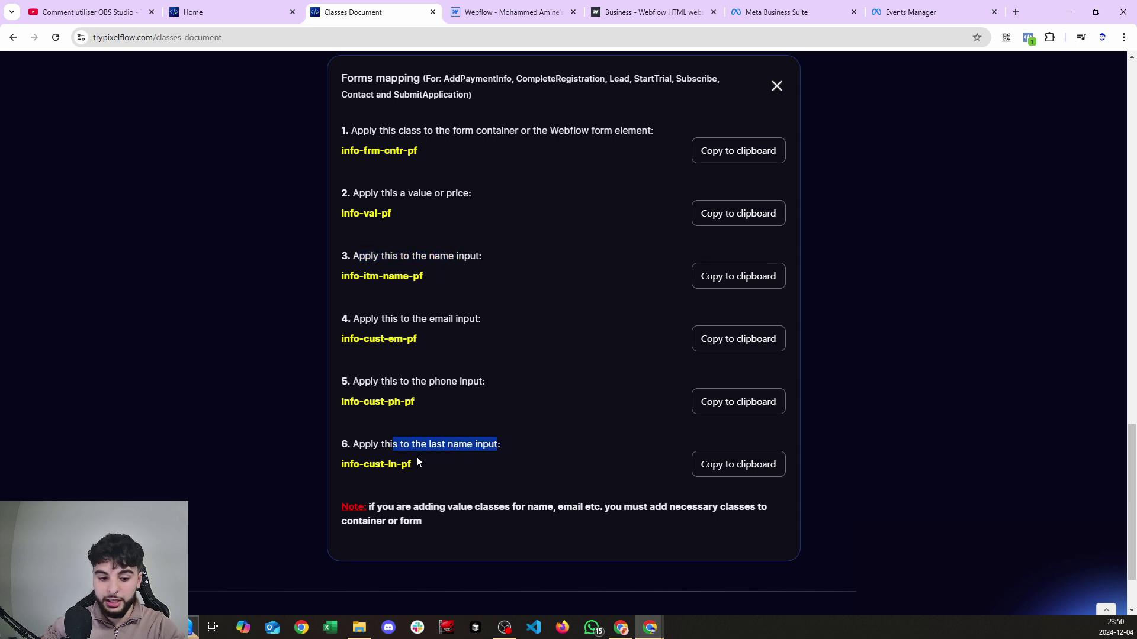
double_click(380, 467)
left_click_drag(359, 319, 479, 320)
left_click_drag(372, 378, 426, 382)
left_click_drag(343, 405, 434, 401)
left_click(639, 398)
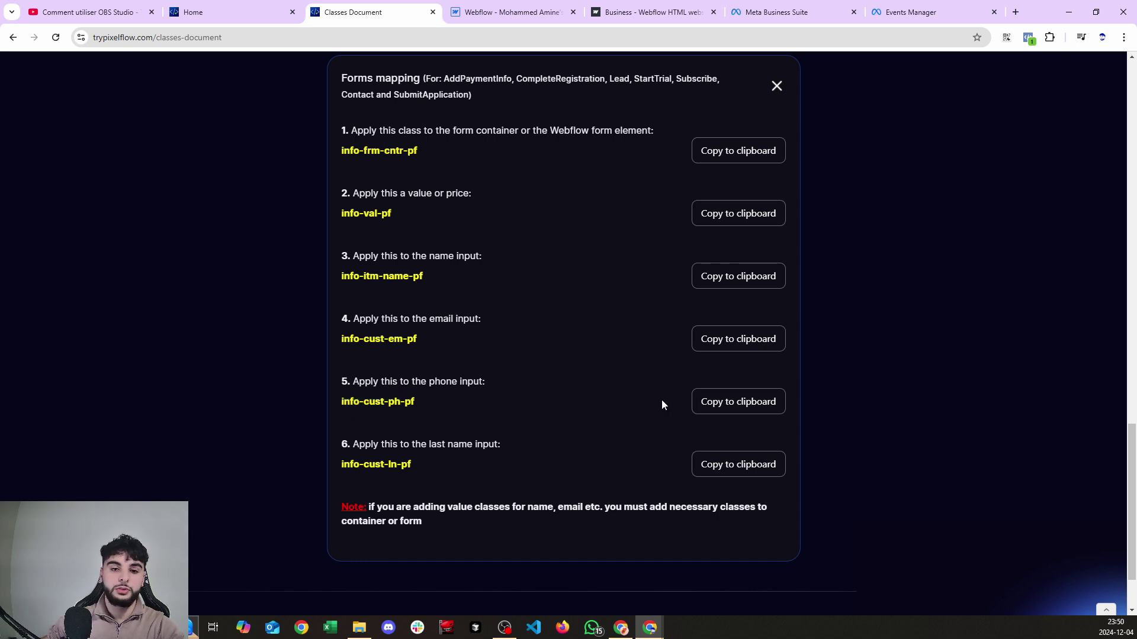
scroll(662, 404, "up", 20)
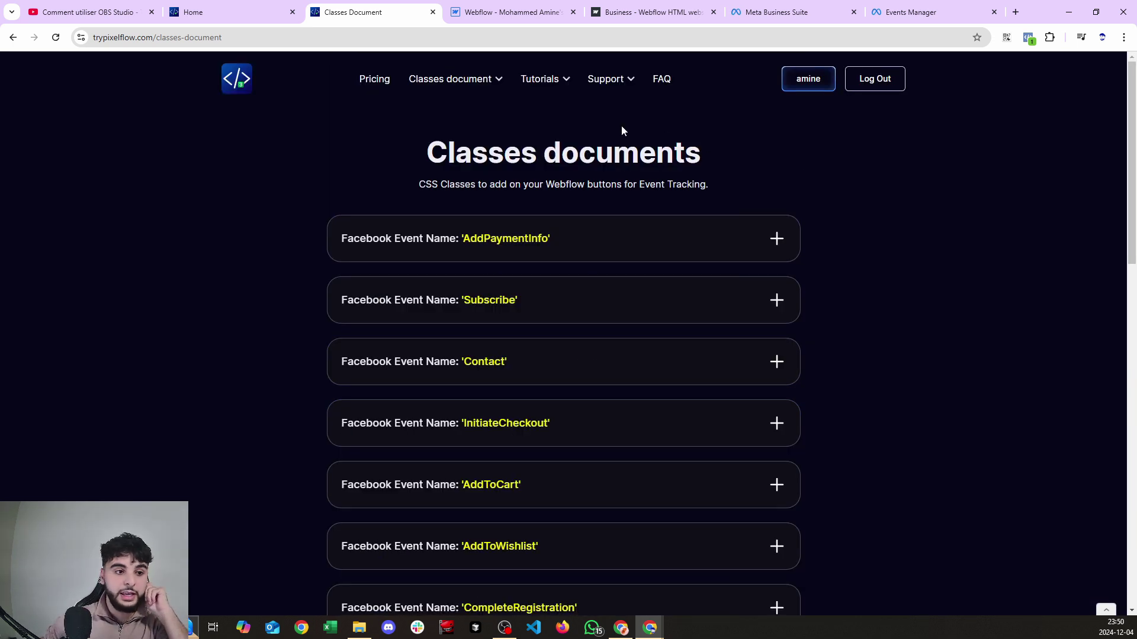
Step: In Webflow, delete the Contact, Lead and Purchase tracking URLs from PixelFlow
key("ctrl+Tab")
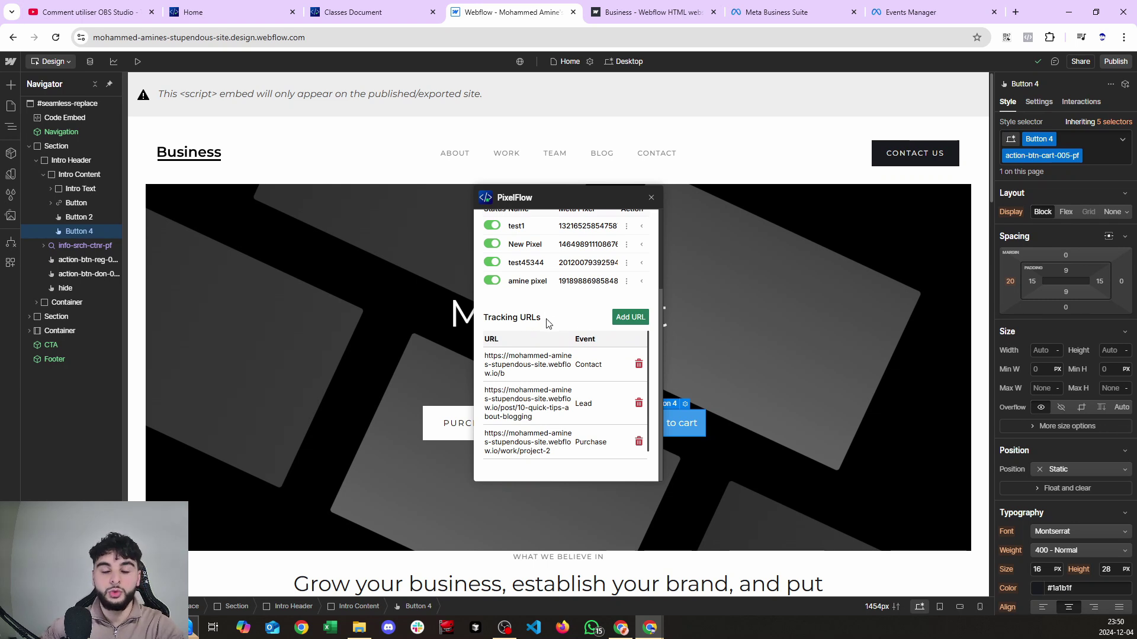
left_click(638, 364)
left_click(640, 395)
left_click(640, 432)
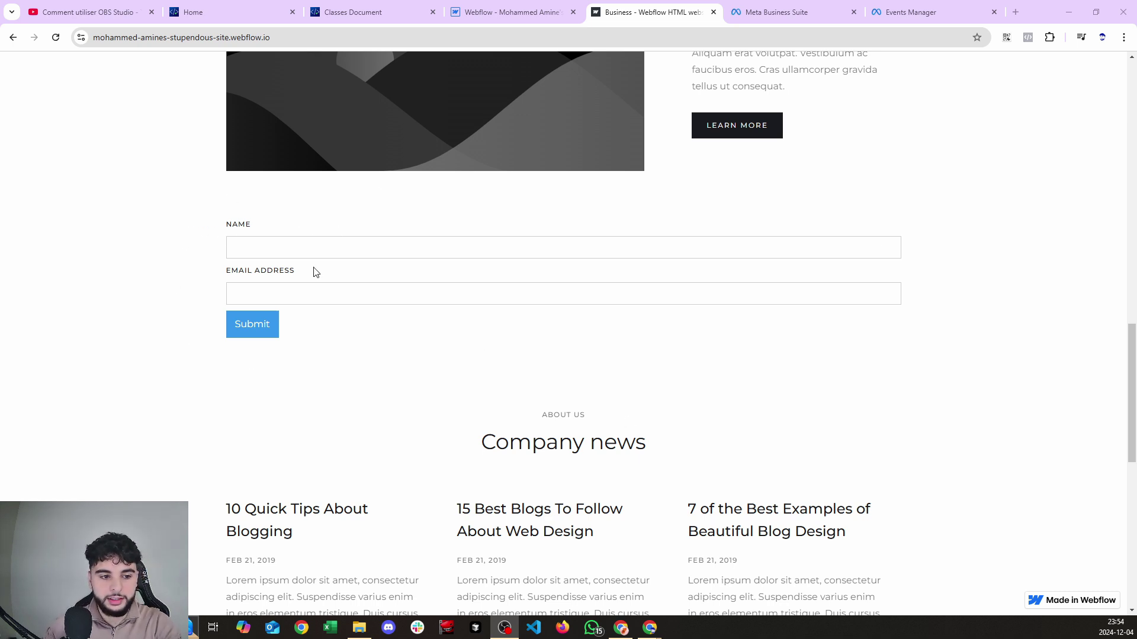
Step: Submit the name and email form on the published site and select the thank-you page's URL
left_click(265, 326)
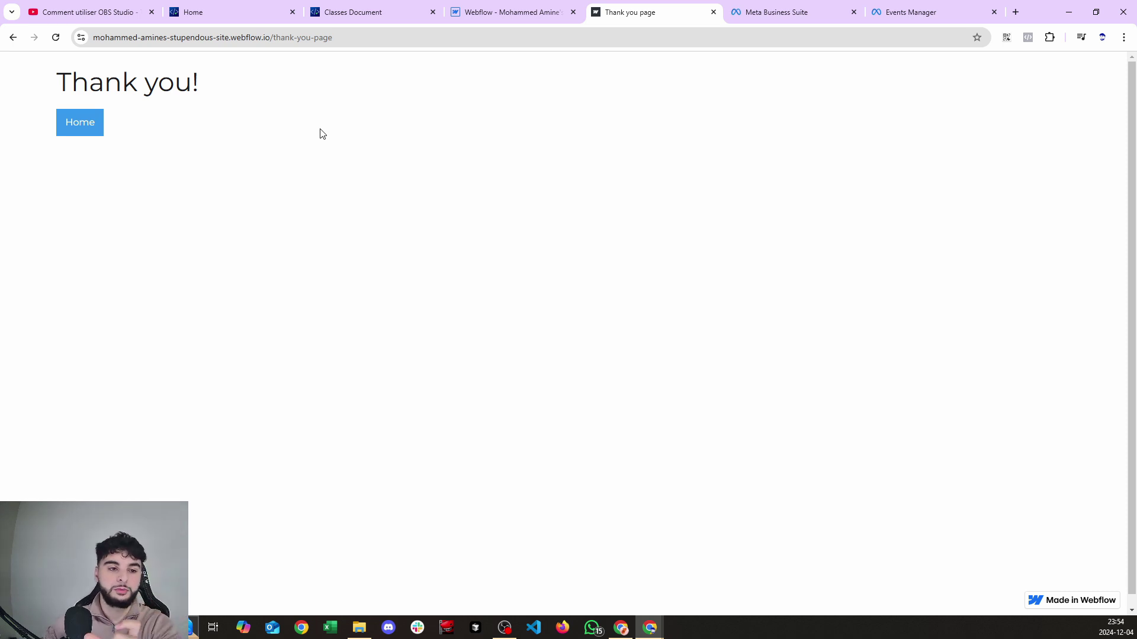
left_click(326, 39)
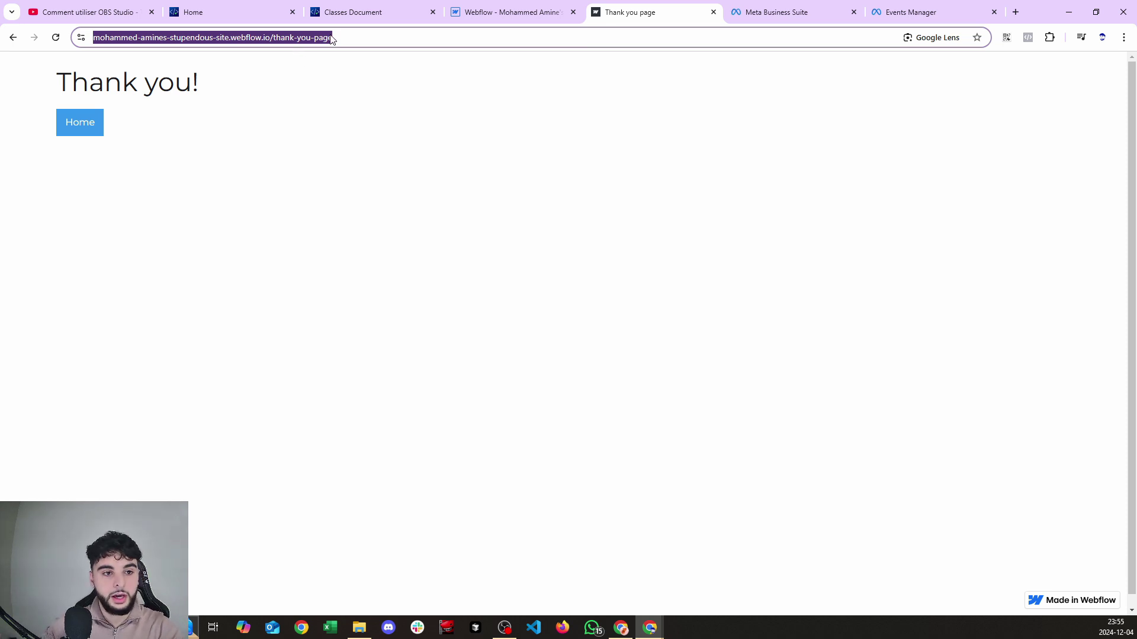
Step: In Webflow, add the published thank-you page's URL to PixelFlow's tracking URLs with the Lead event
left_click(505, 5)
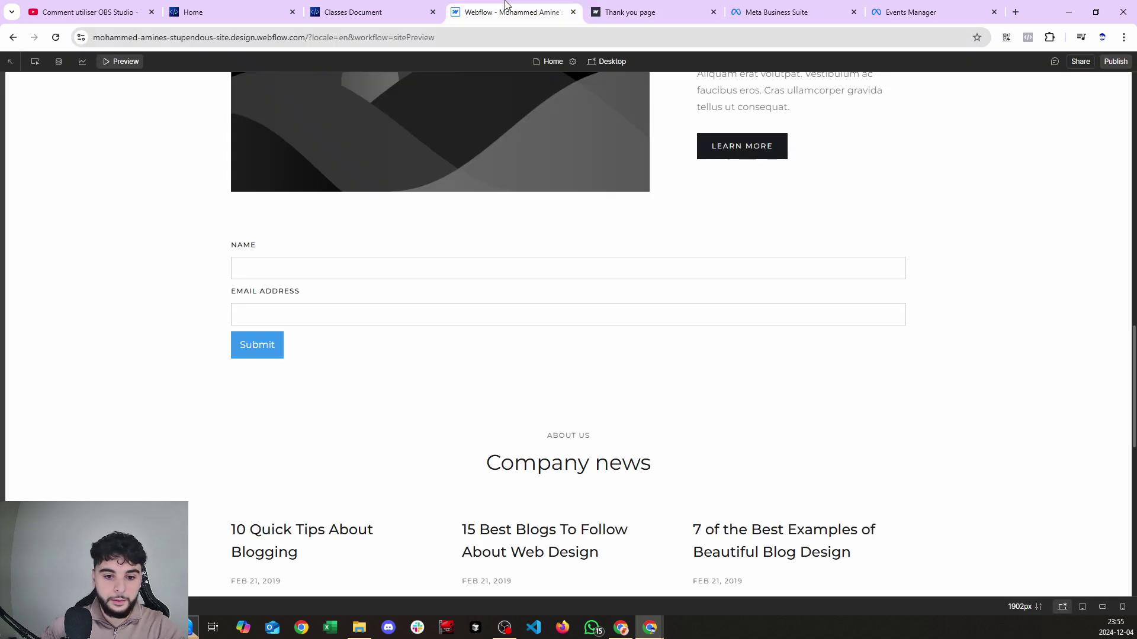
left_click(136, 61)
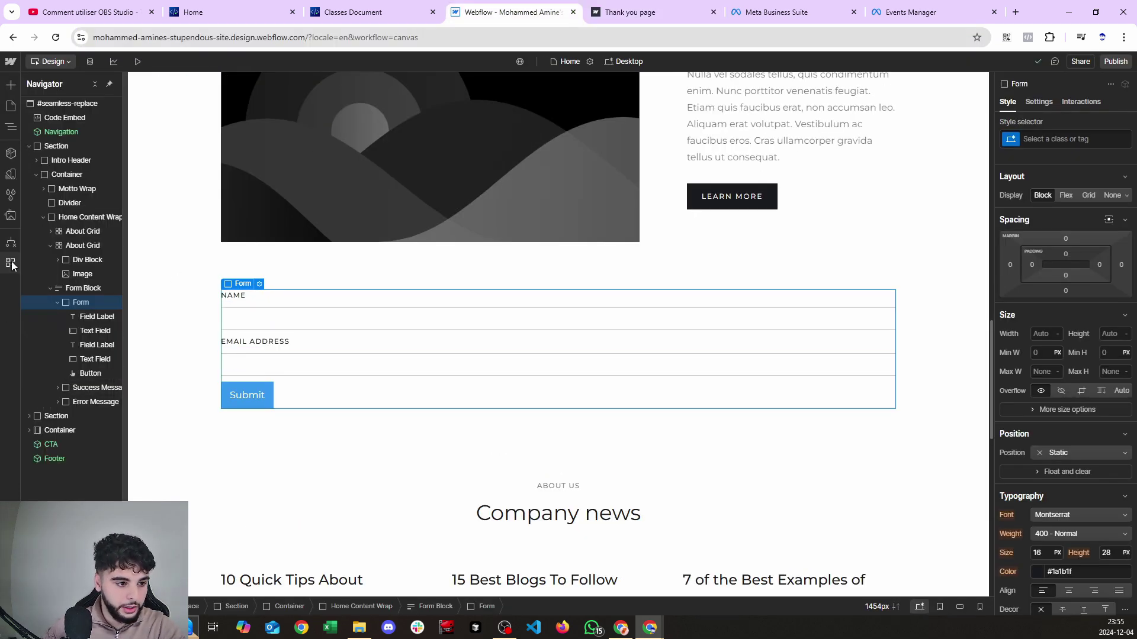
left_click(11, 263)
left_click(151, 151)
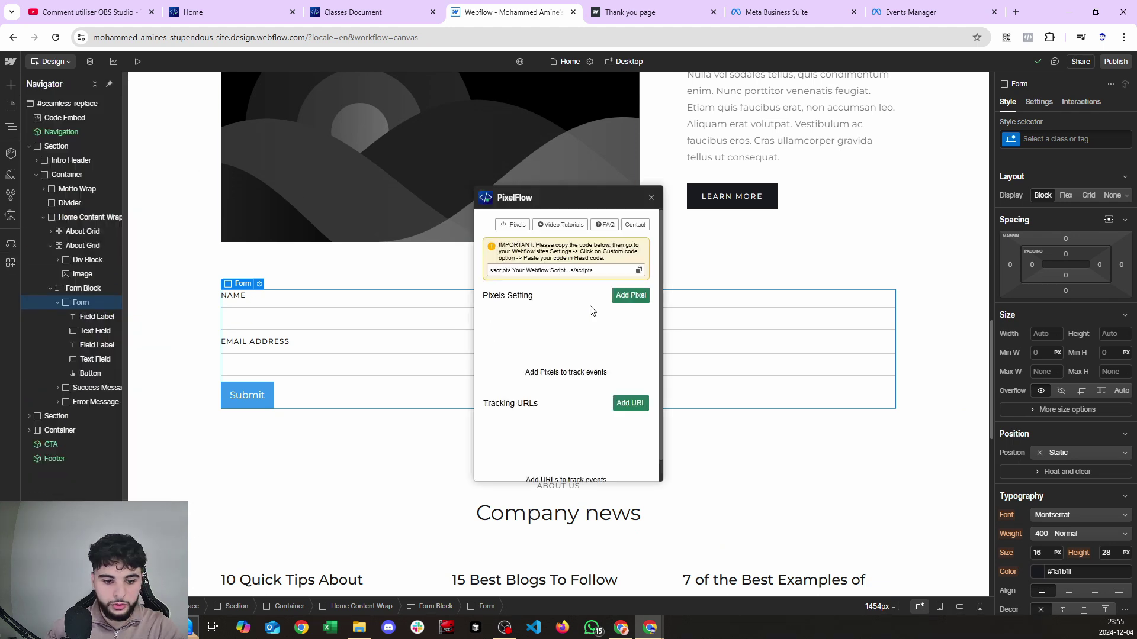
scroll(598, 385, "down", 1)
left_click(636, 379)
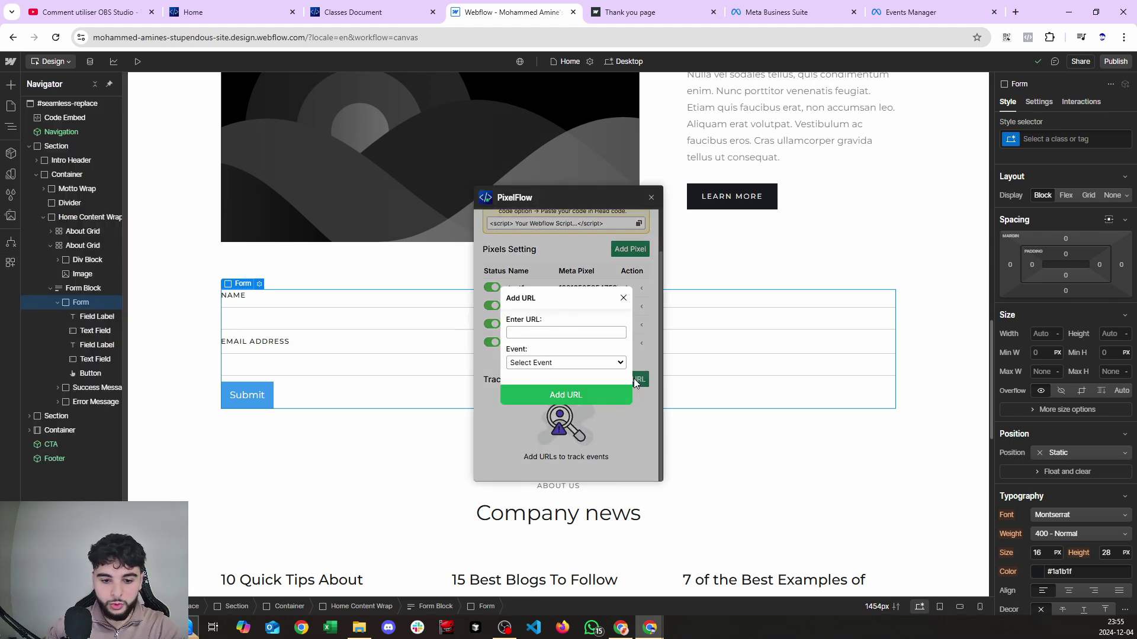
left_click(549, 326)
key("ctrl+v")
left_click(558, 361)
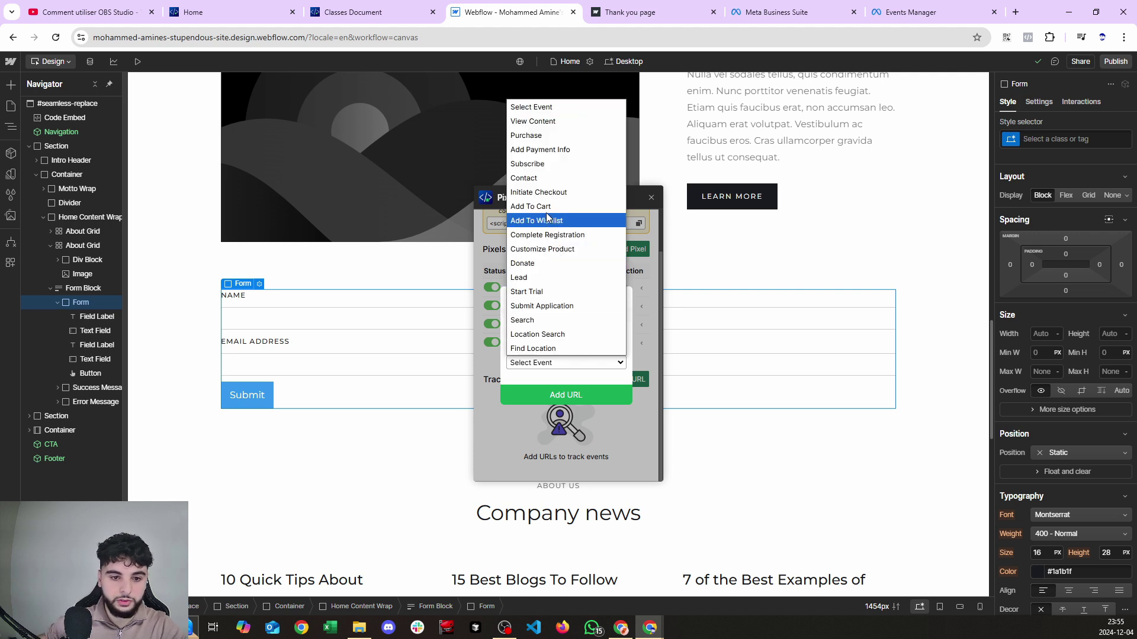
left_click(542, 277)
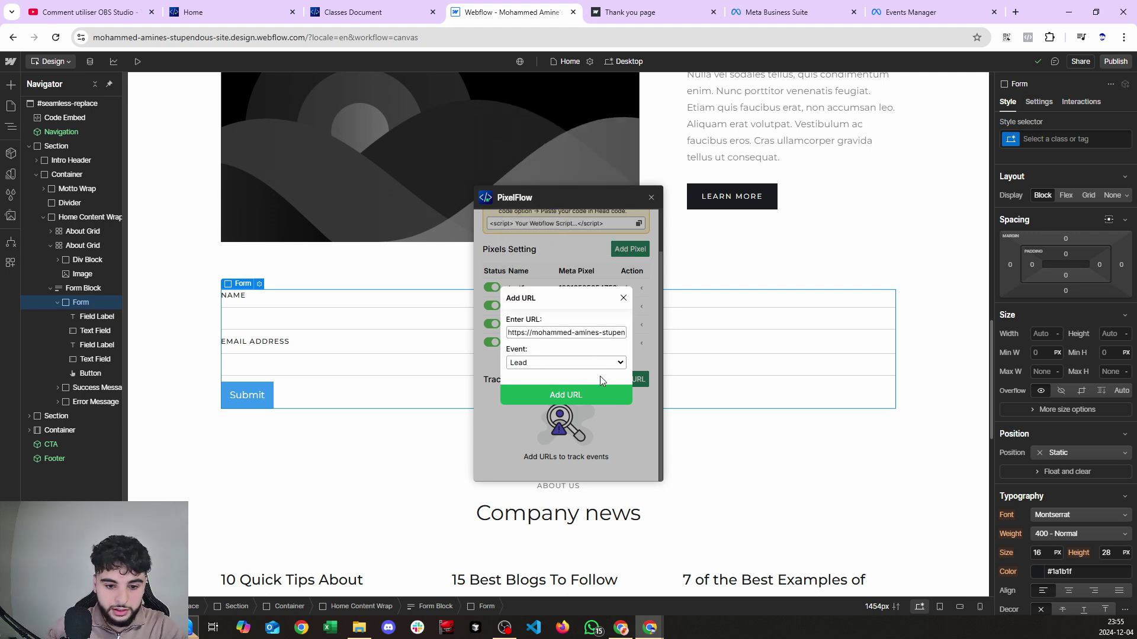
left_click(570, 398)
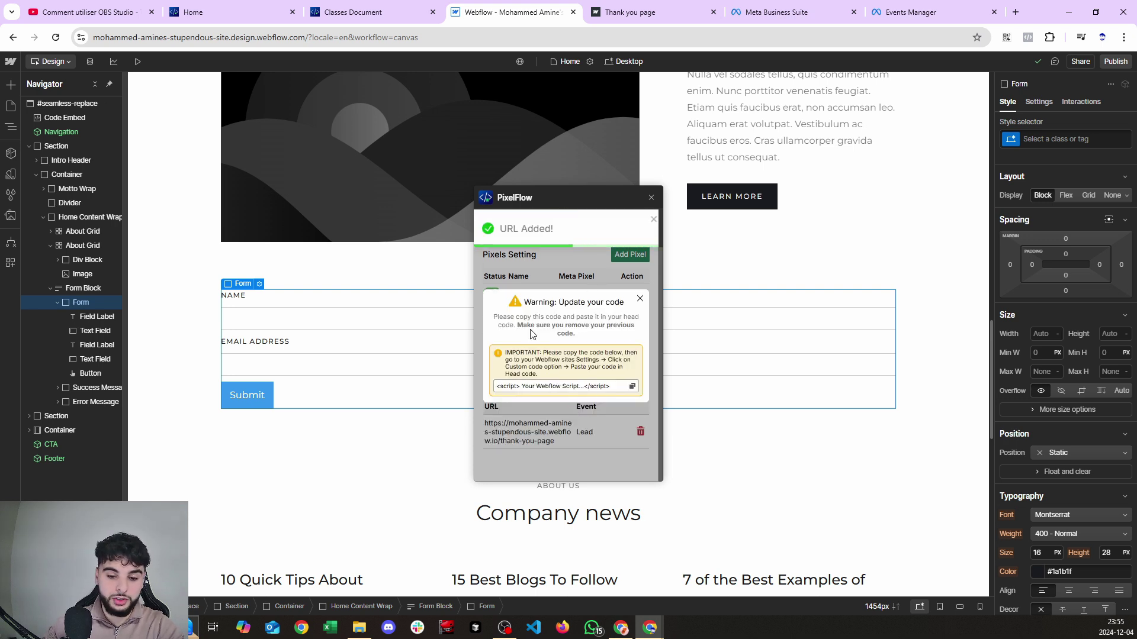
Step: Replace the site's custom head code with the updated PixelFlow script and publish the site
left_click(632, 387)
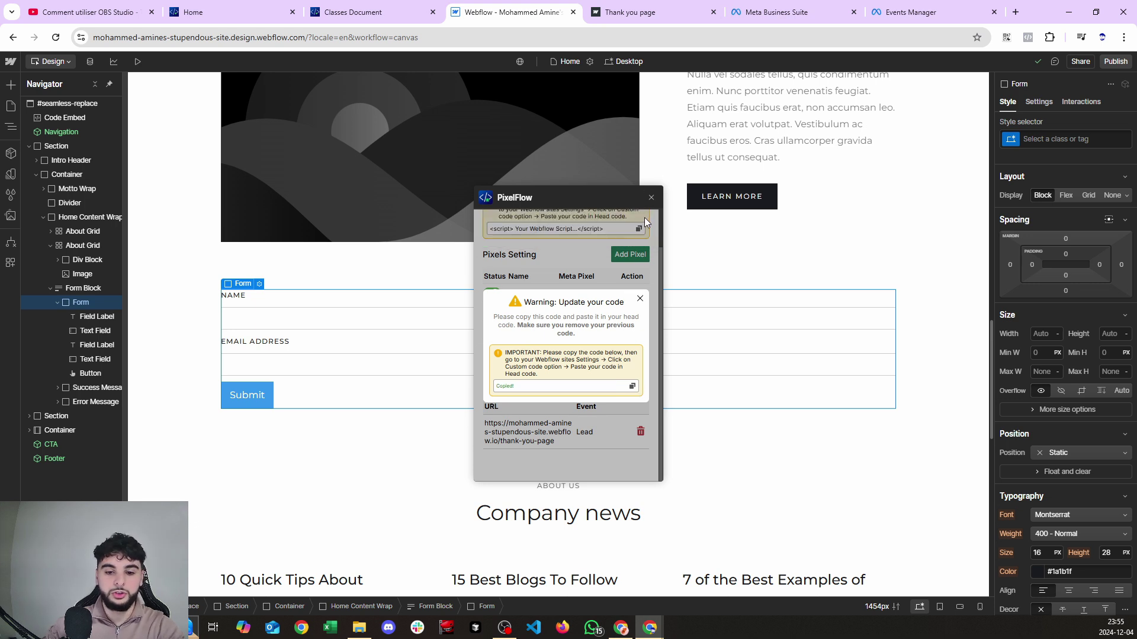
left_click(640, 298)
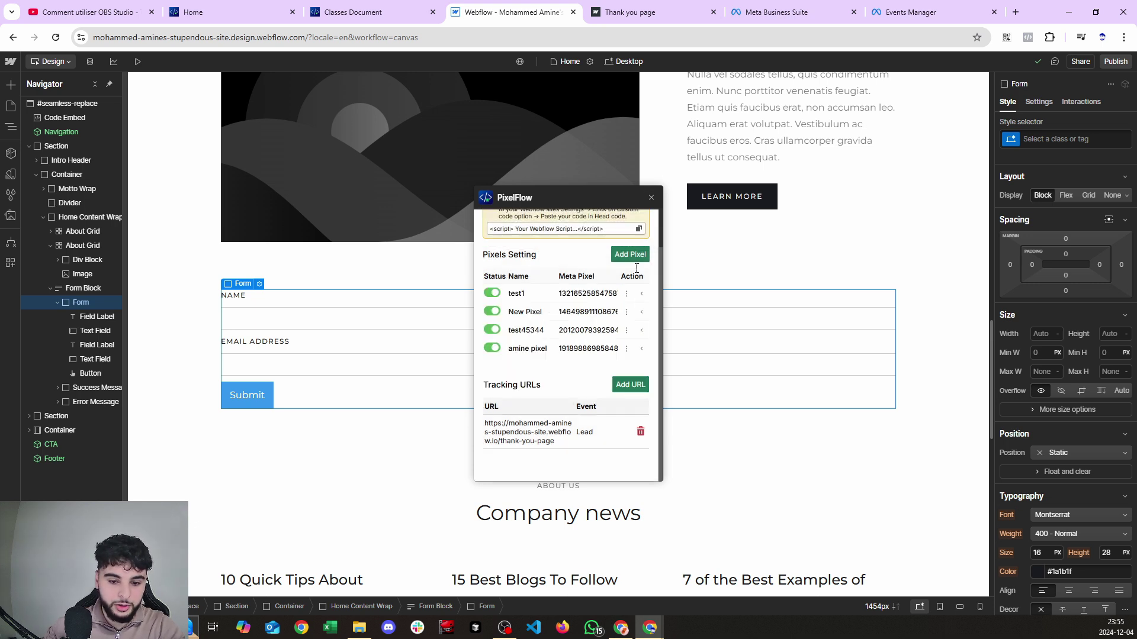
left_click(10, 61)
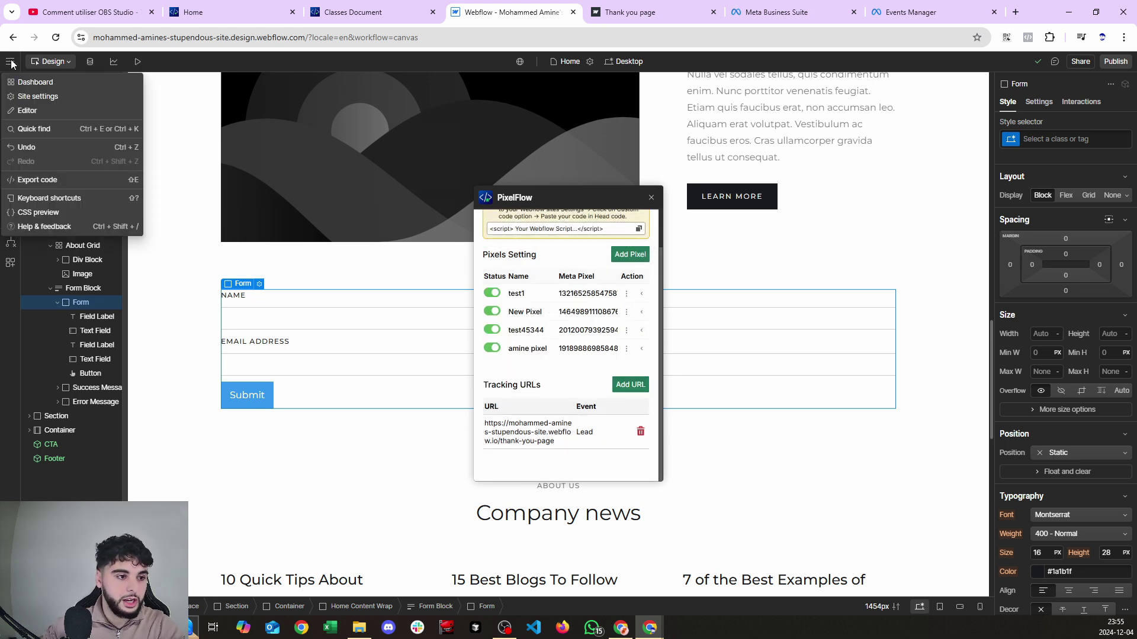
left_click(39, 96)
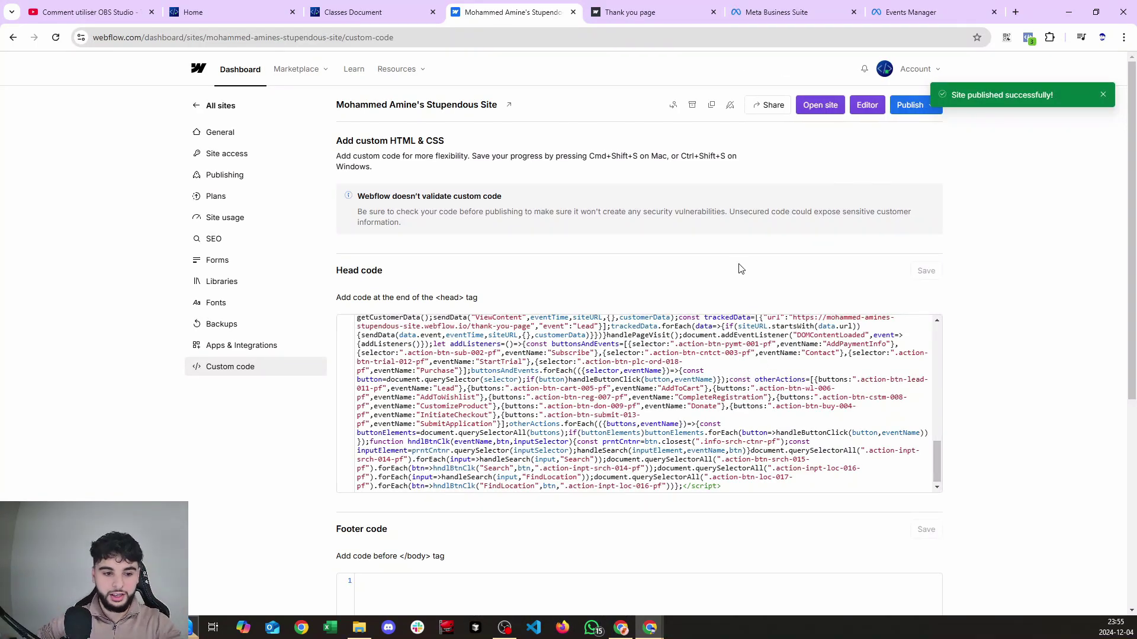
Step: Return to the Webflow designer, check the thank-you page's tracking URL in PixelFlow and republish the site
left_click(823, 105)
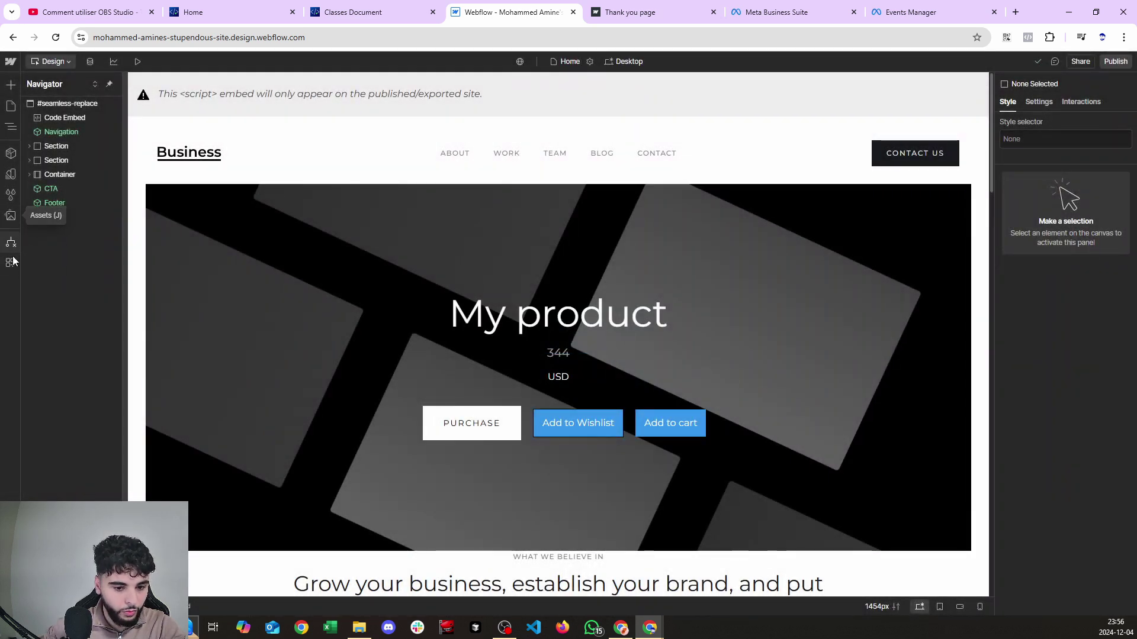
left_click(10, 262)
left_click(147, 151)
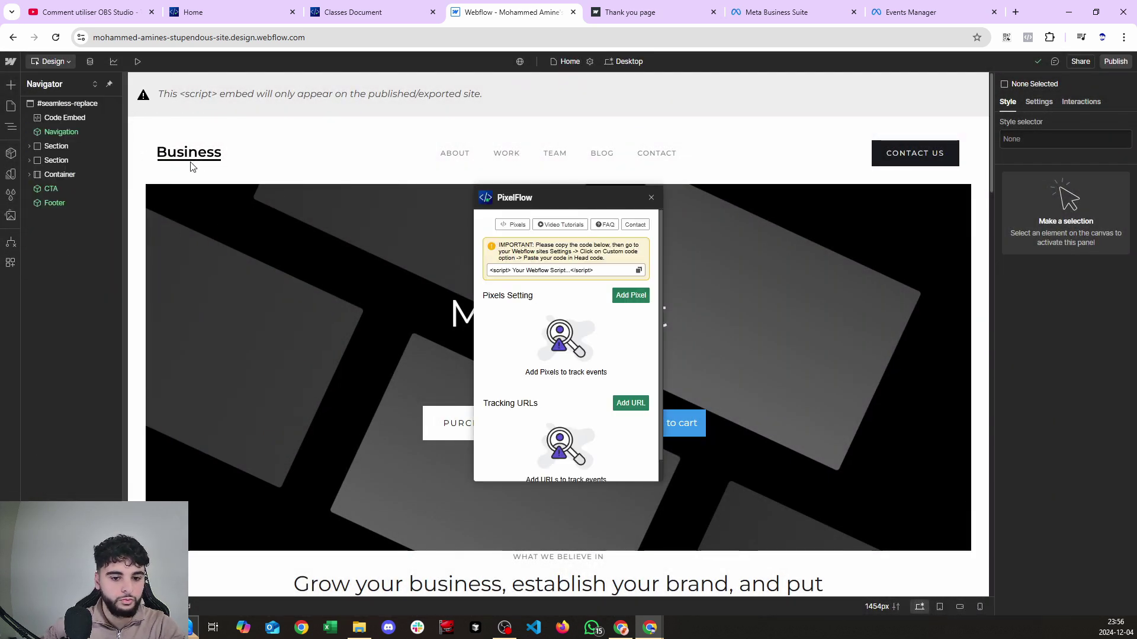
scroll(596, 335, "down", 1)
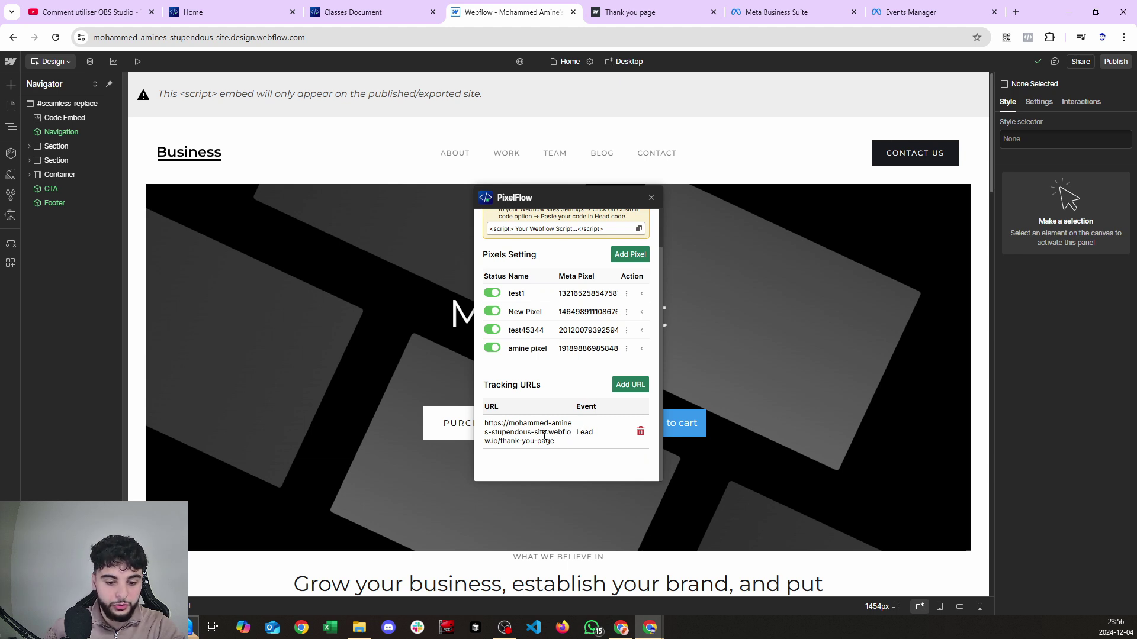
left_click(651, 197)
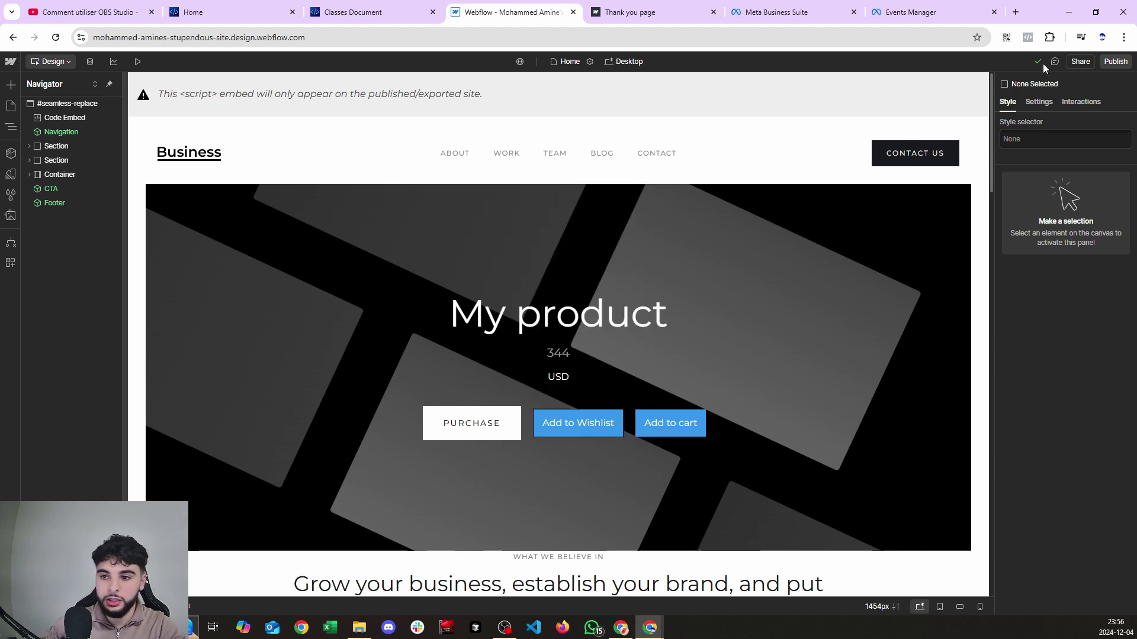
left_click(1116, 61)
left_click(1072, 249)
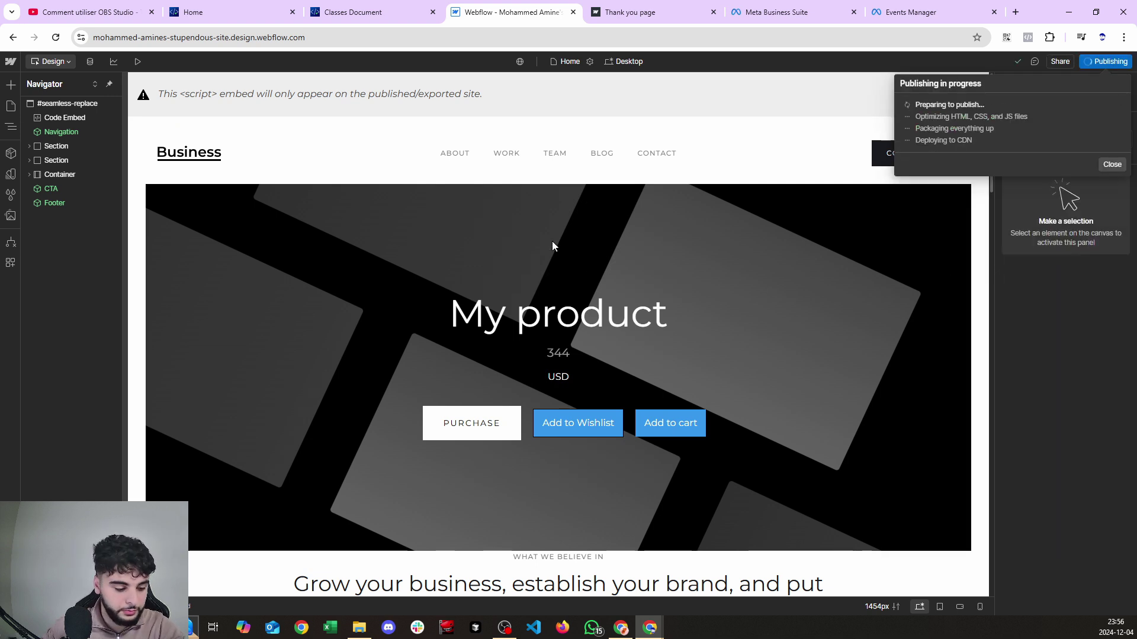
Step: Go from the published thank-you page to the home page and review the pixel's test events in Events Manager
left_click(651, 12)
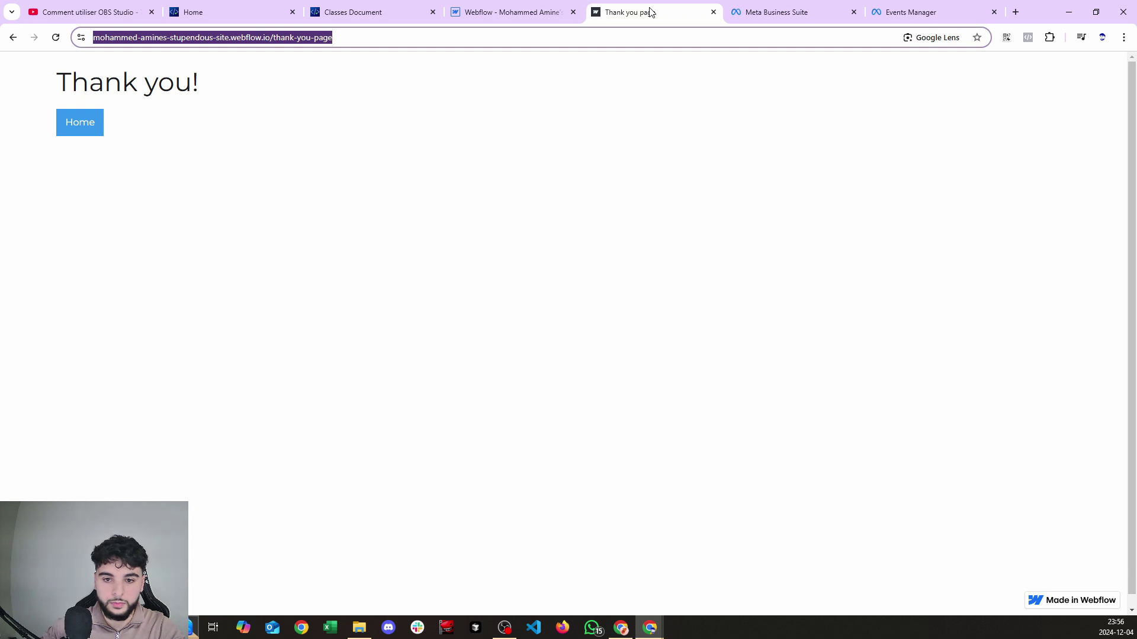
left_click(83, 122)
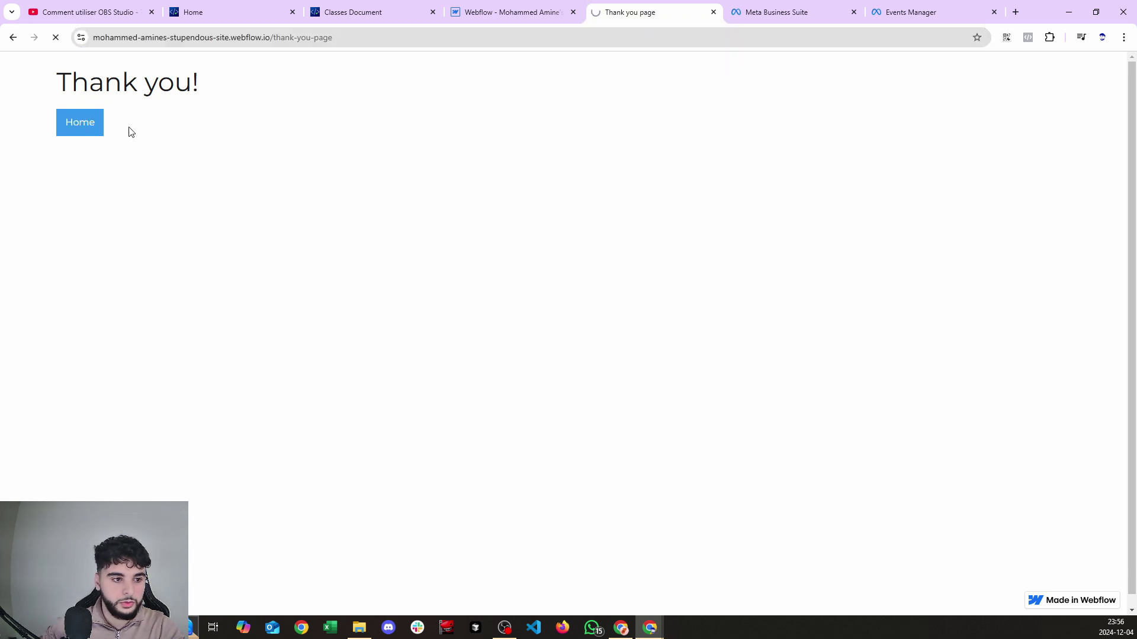
left_click(891, 11)
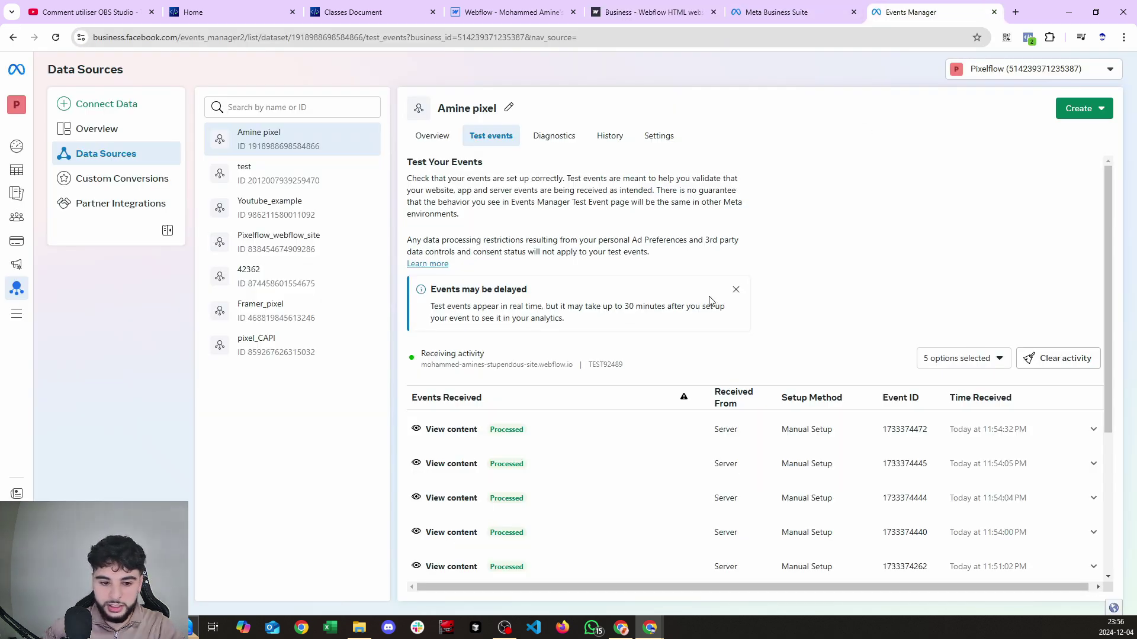
scroll(505, 446, "down", 4)
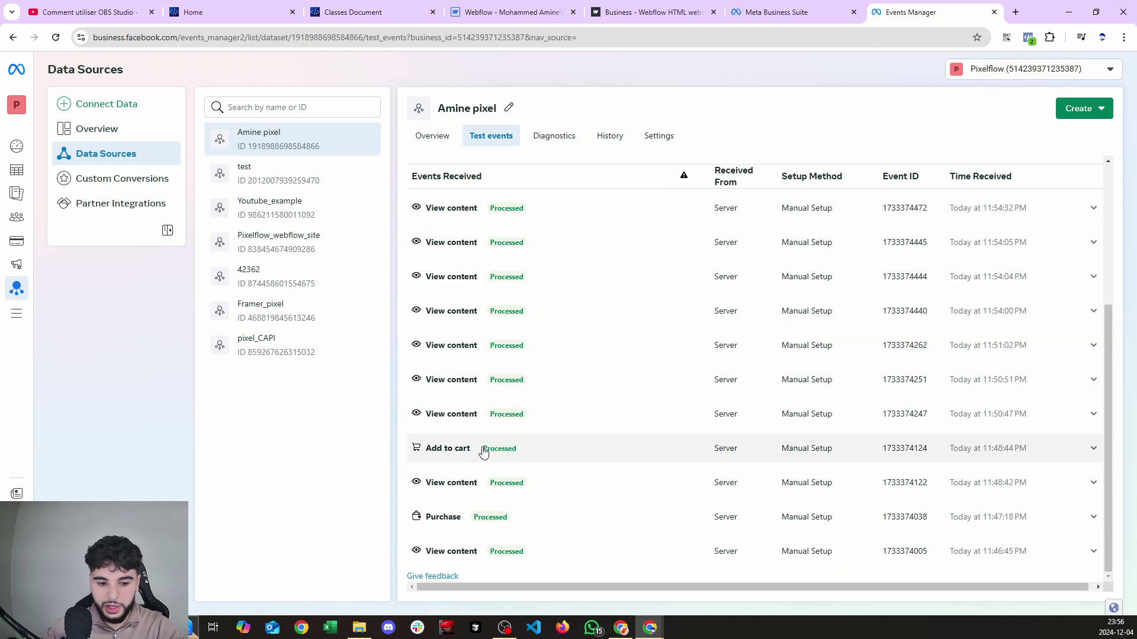
scroll(509, 370, "up", 4)
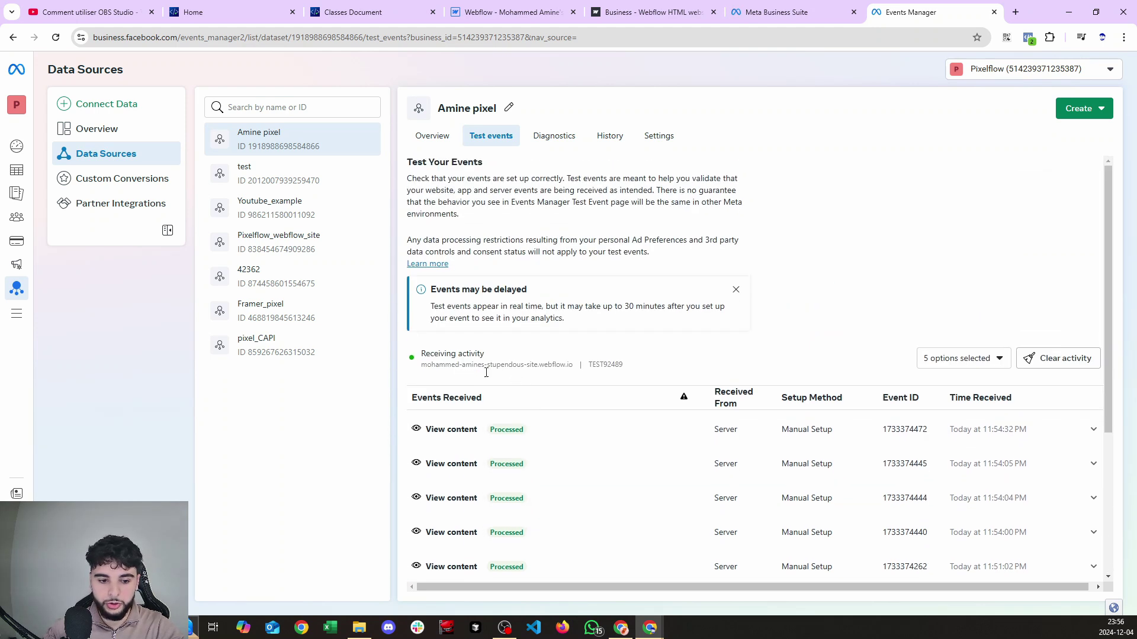
Step: On the published home page, fill in the contact's name and email address and submit the form
left_click(635, 17)
scroll(577, 230, "down", 15)
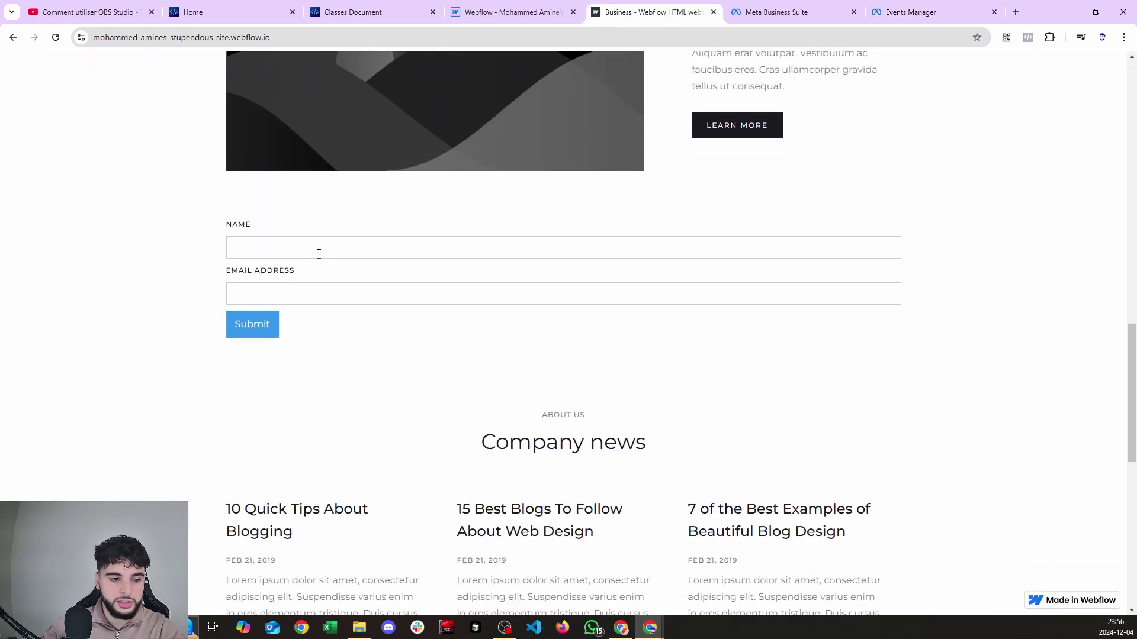
left_click(318, 253)
left_click(249, 287)
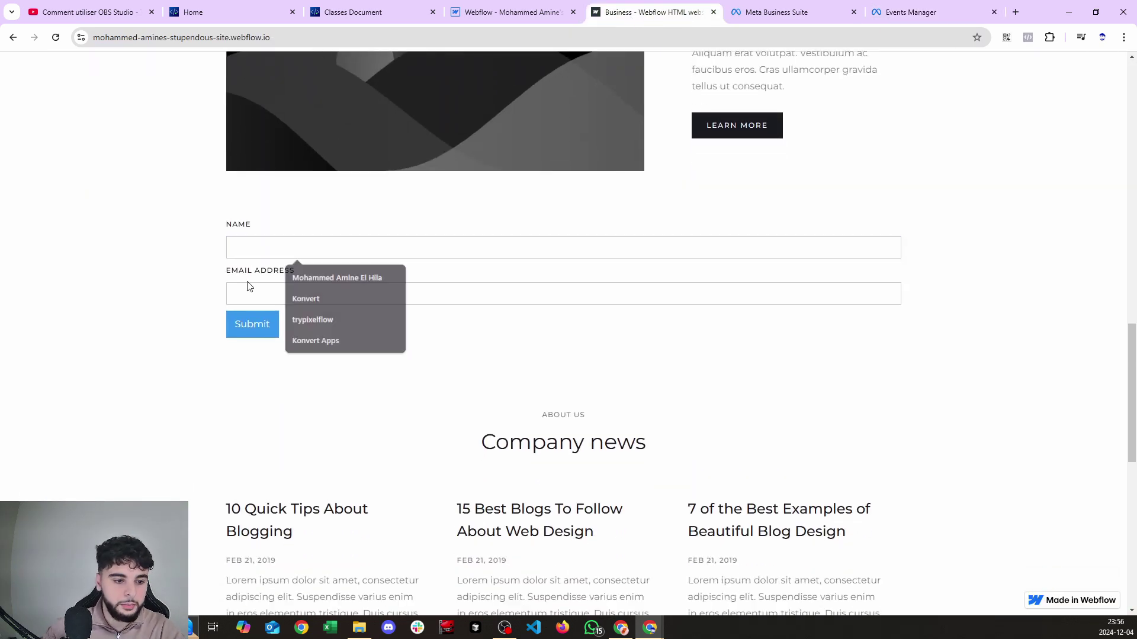
left_click(254, 336)
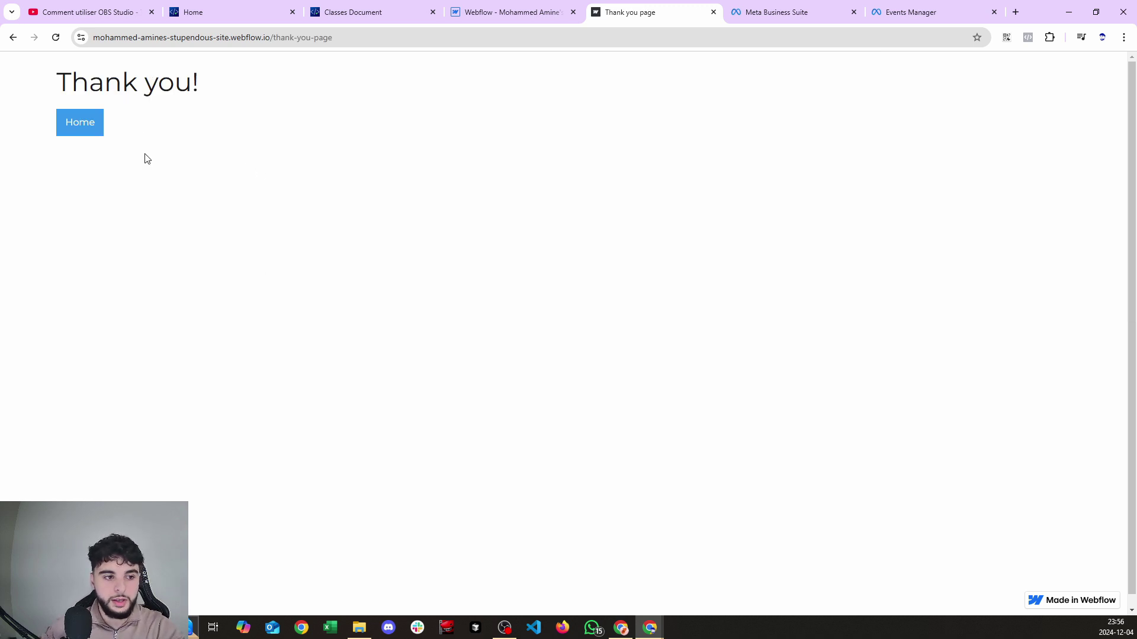
Step: Return from the thank-you page to the home page and check Events Manager for the Lead test event
left_click(87, 126)
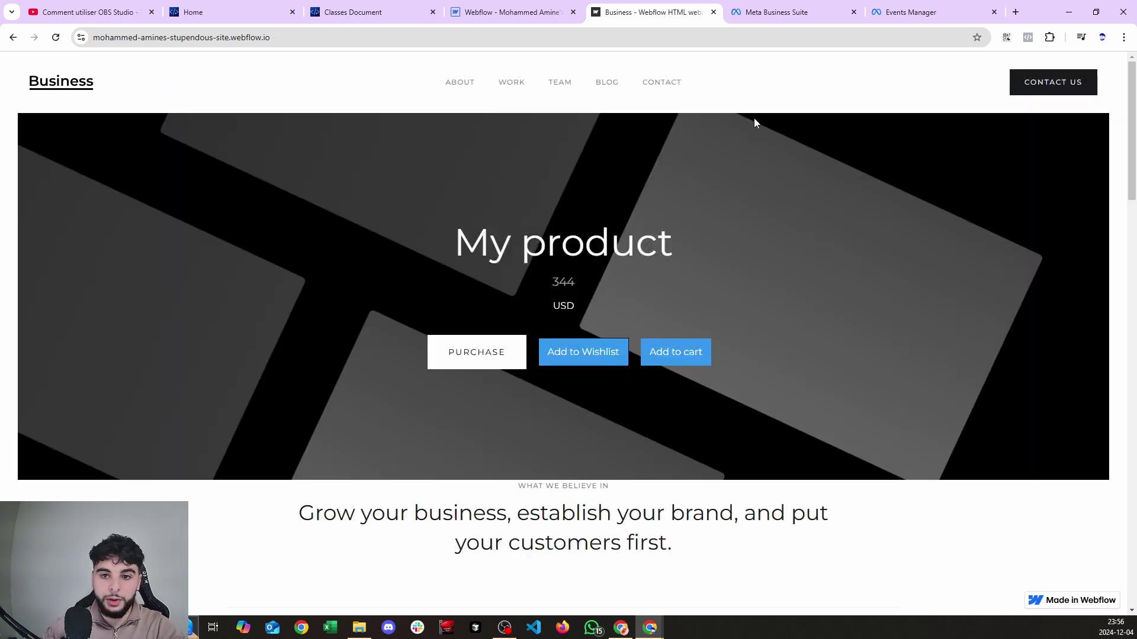
left_click(911, 12)
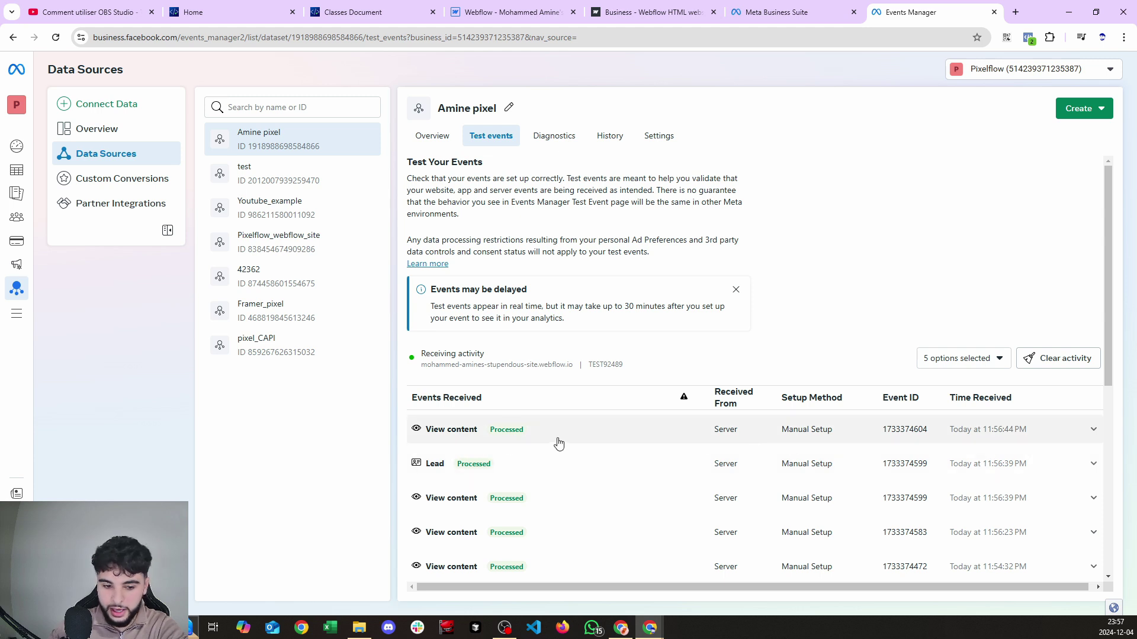
left_click(645, 12)
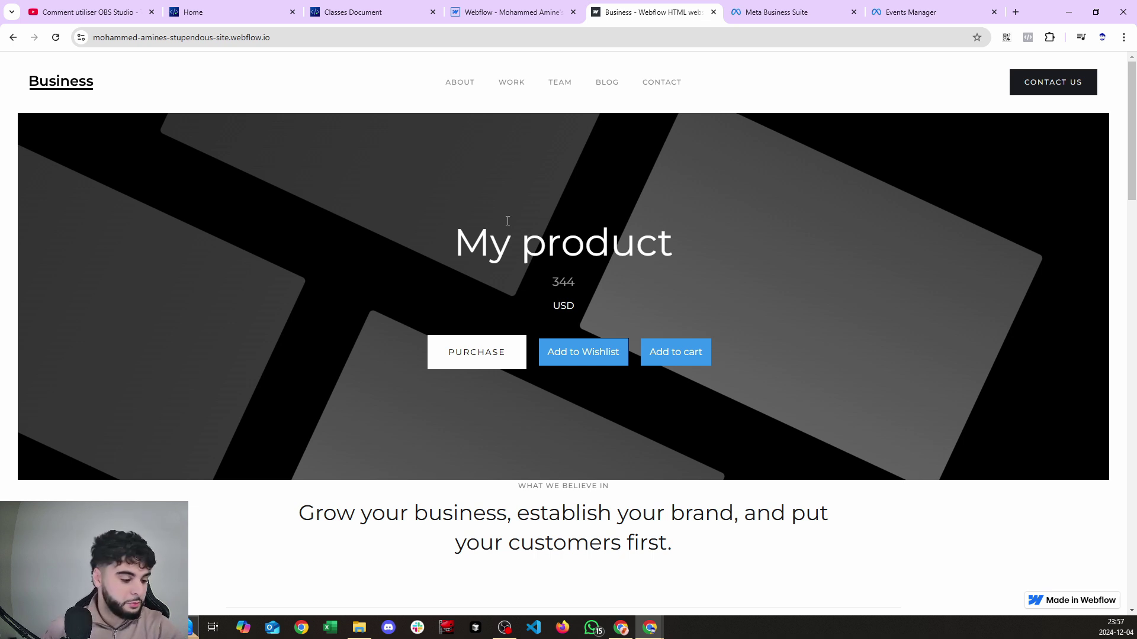
Step: On the PixelFlow website, show the support contact options
left_click(238, 8)
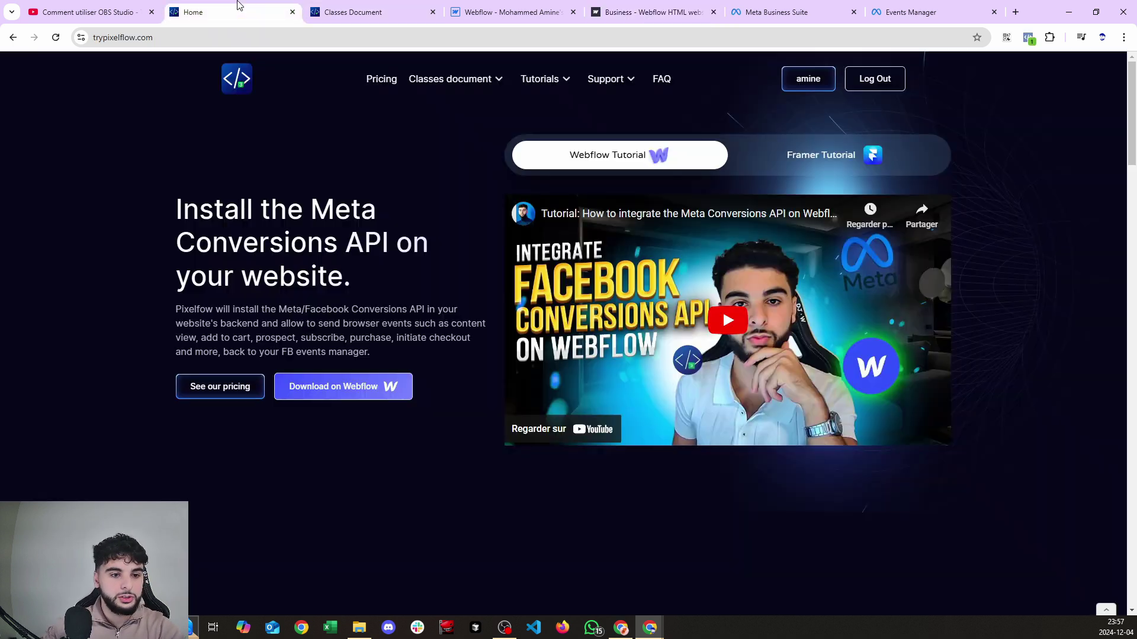
left_click(621, 87)
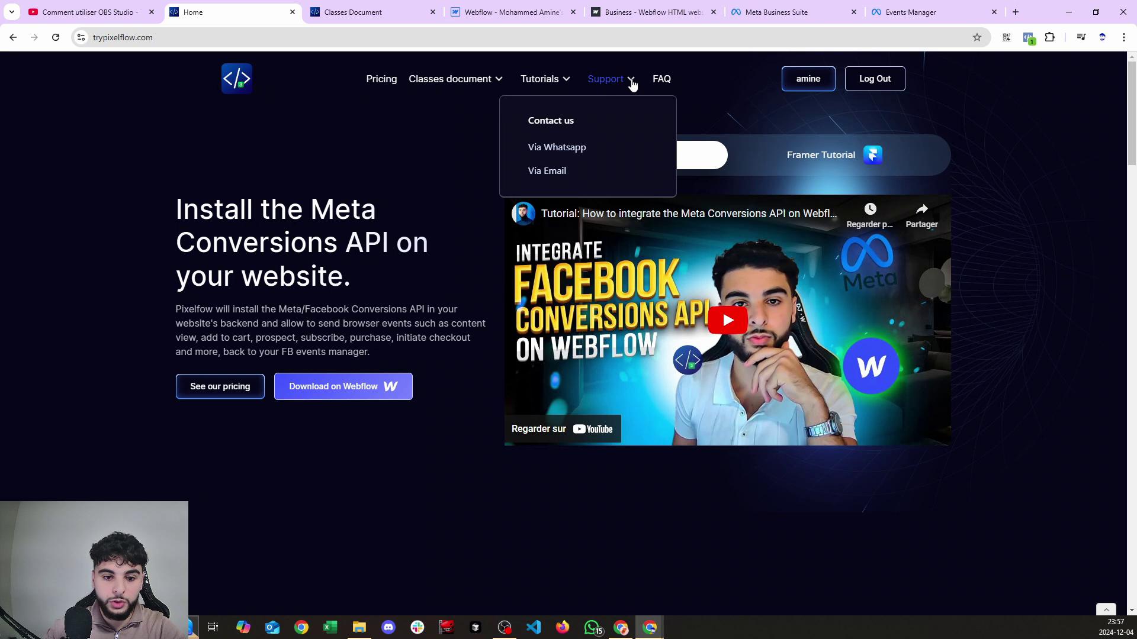